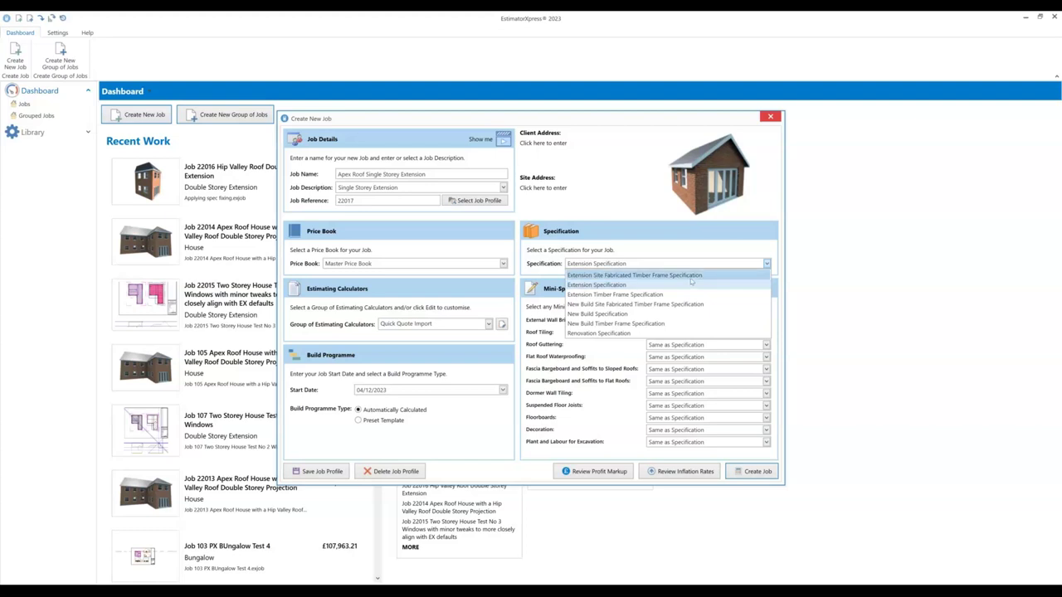
- Set the job specification to Extension Site Fabricated Timber Frame Specification
left_click(691, 276)
mouse_move(710, 243)
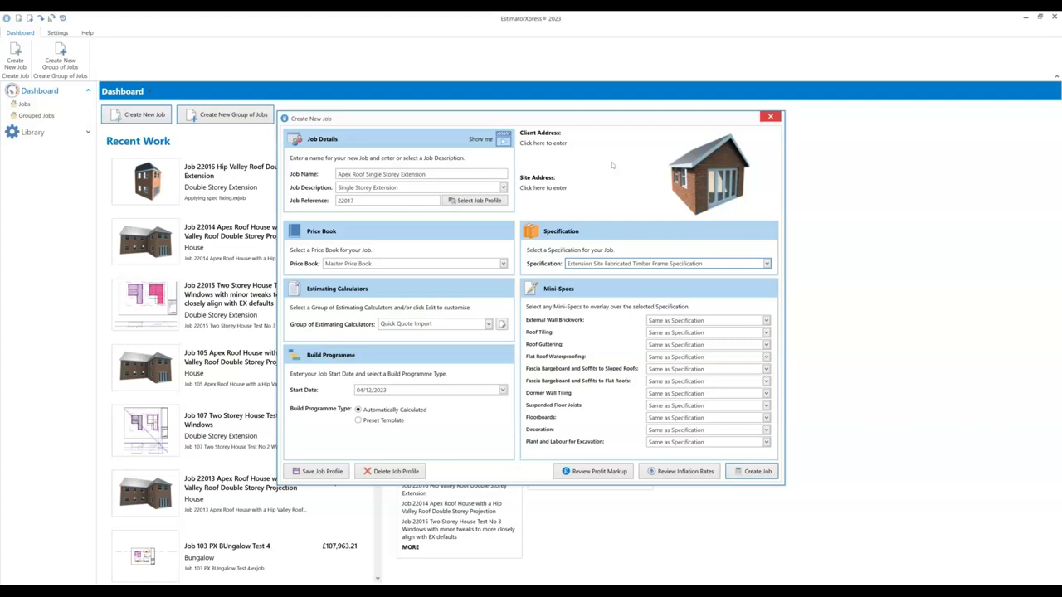
mouse_move(657, 268)
mouse_move(610, 271)
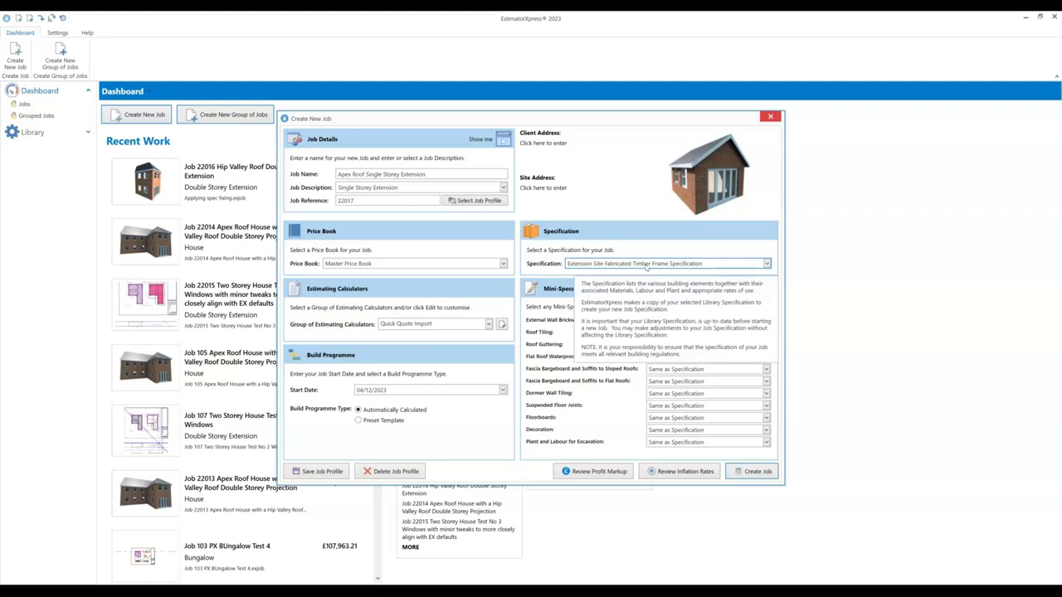
left_click(646, 264)
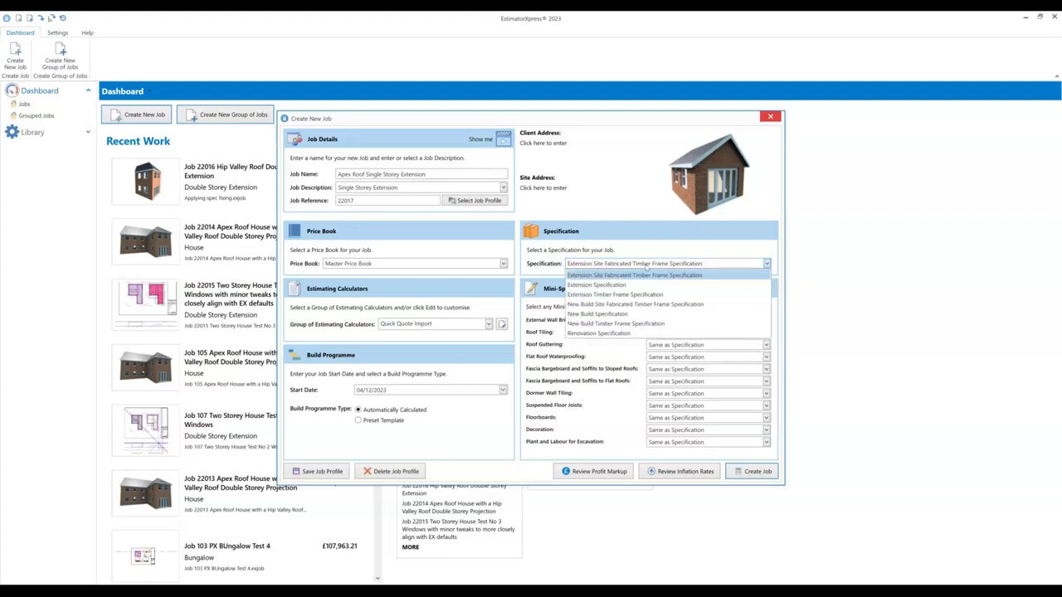
left_click(647, 266)
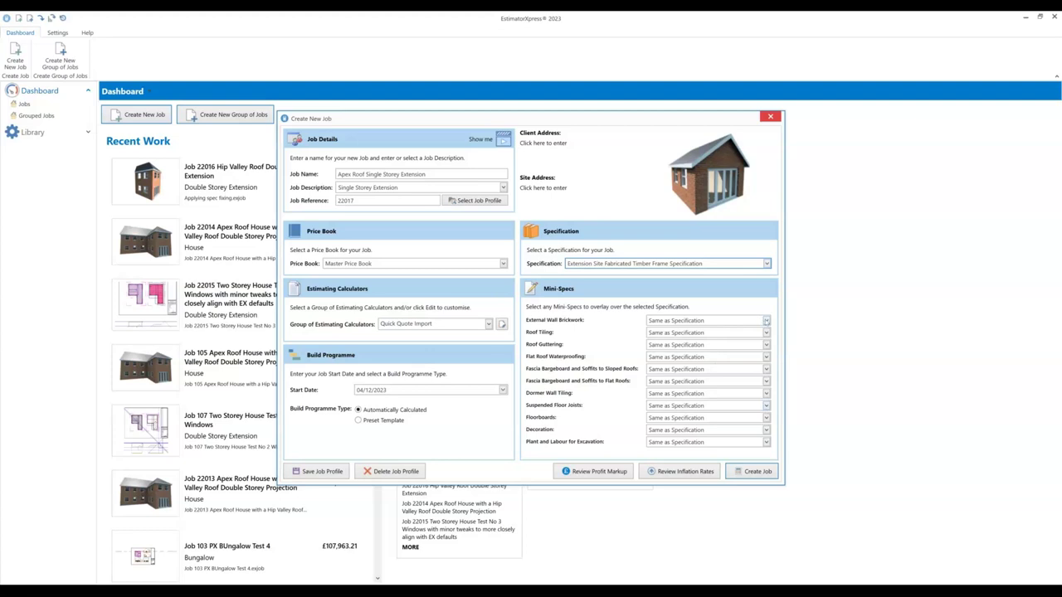
- Choose the £1.40 Facing Brick for Extension or Renovation mini-spec for External Wall Brickwork and create the job
left_click(766, 320)
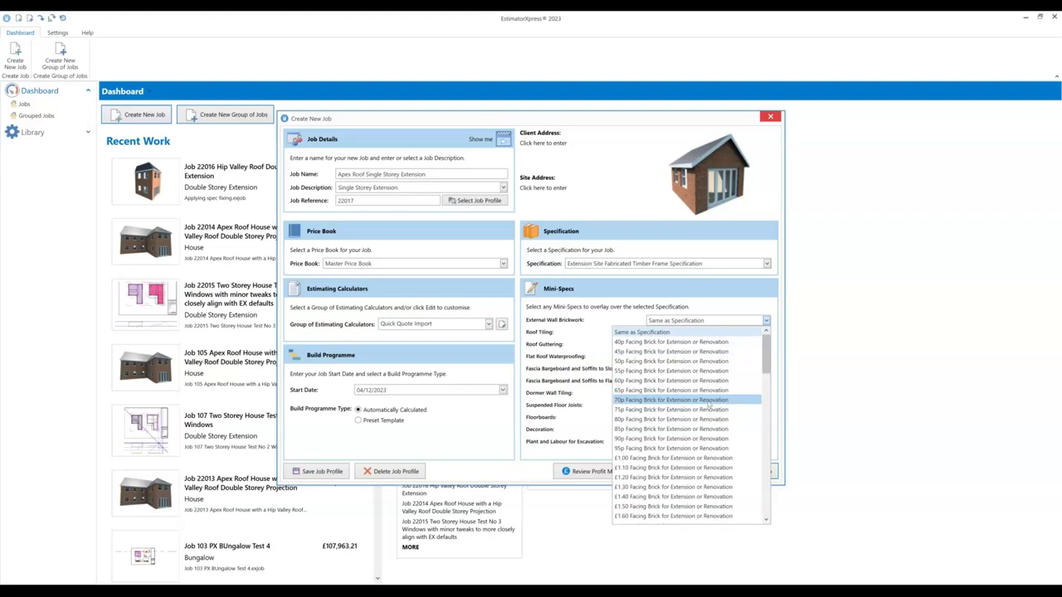
scroll(710, 404, "down", 3)
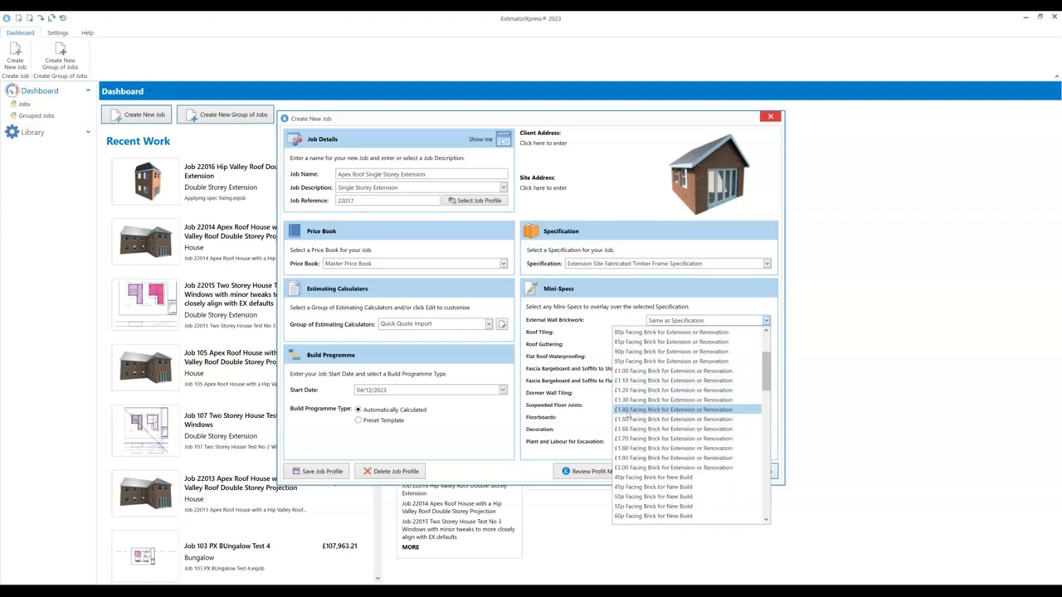
left_click(629, 410)
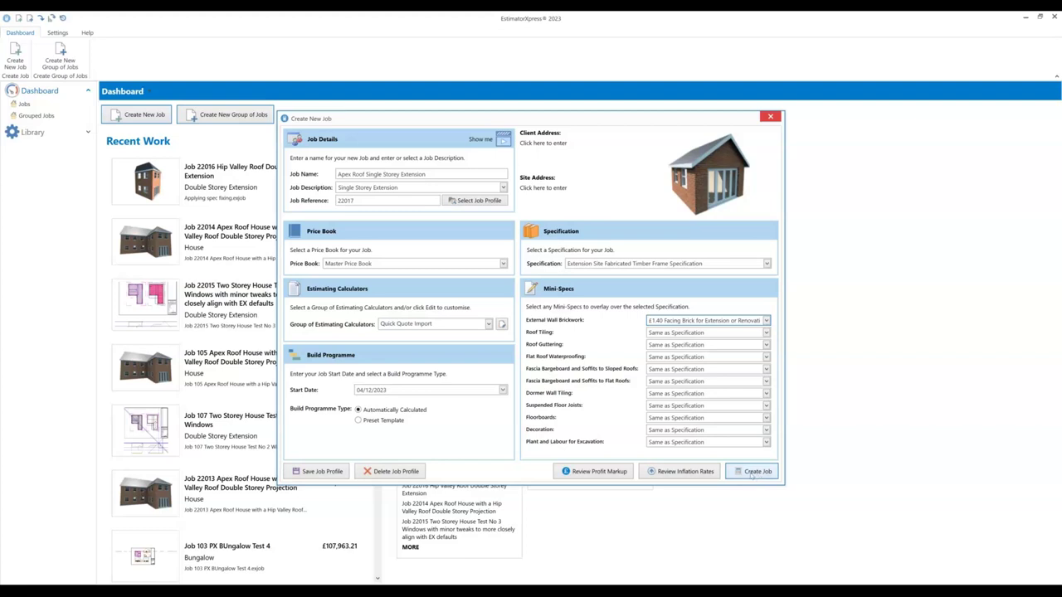
left_click(752, 472)
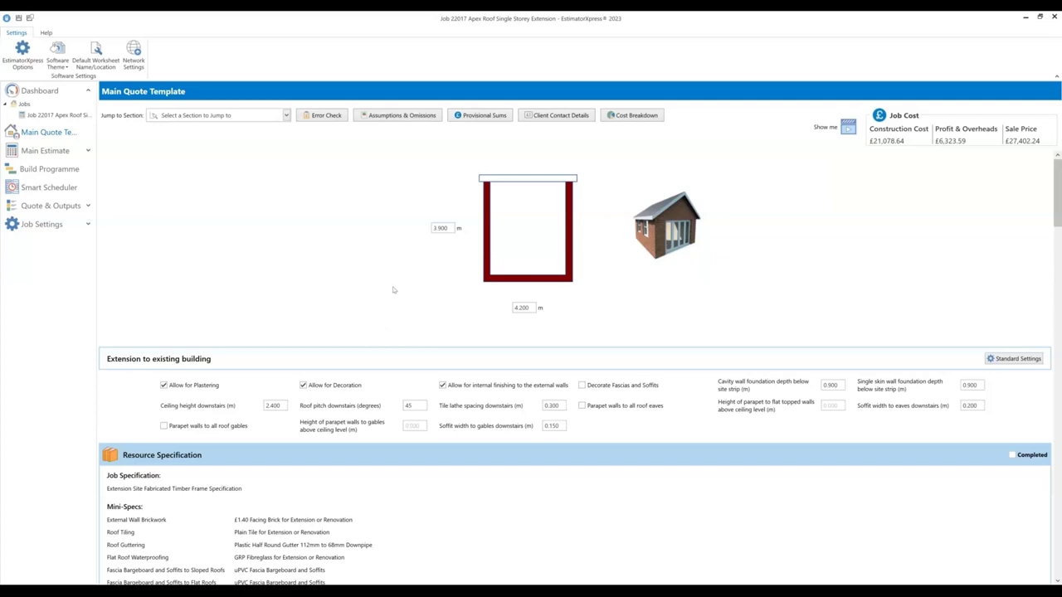
- Enable parapet walls to all roof eaves and all roof gables, setting both parapet heights to 0.5 m
scroll(394, 290, "down", 1)
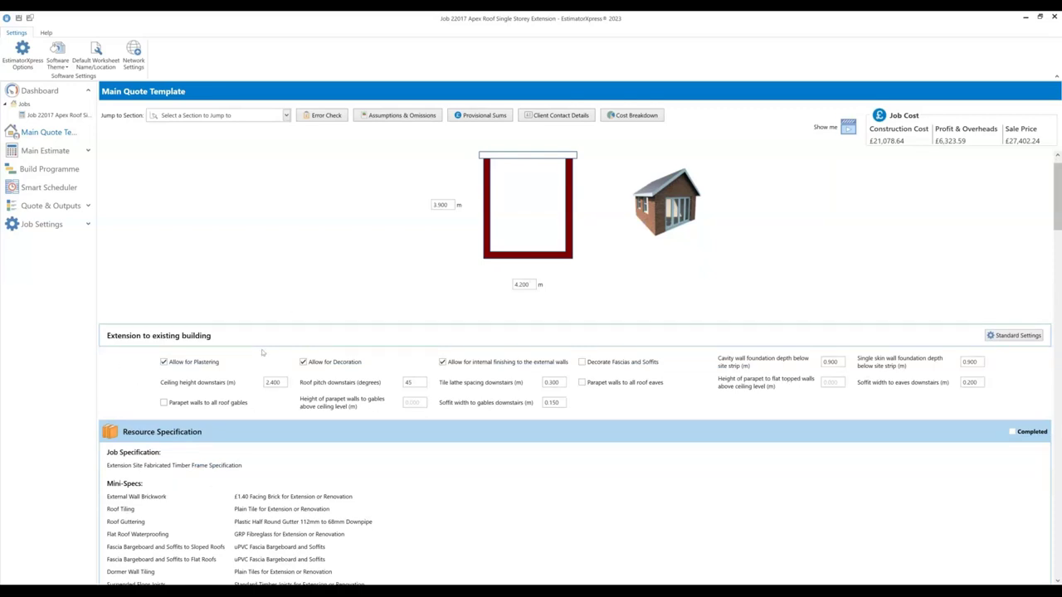
left_click(582, 382)
key("Tab")
type("0.5")
left_click(164, 403)
double_click(421, 403)
type("0.5")
key("Return")
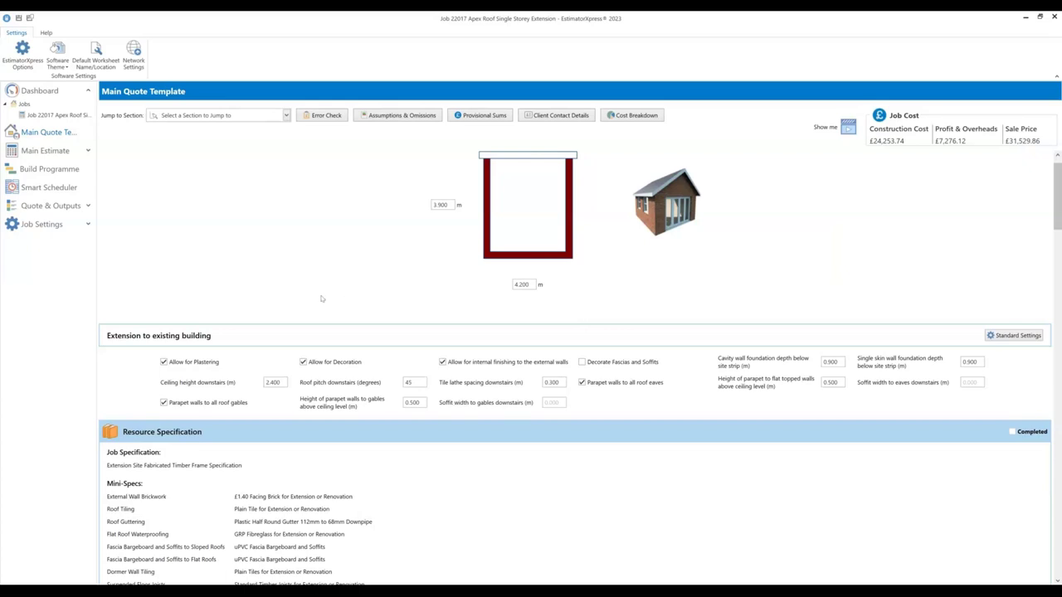
- Browse the downstairs external wall assemblies in an enlarged list and bring up an enlarged set of wall type filter values
scroll(322, 299, "down", 3)
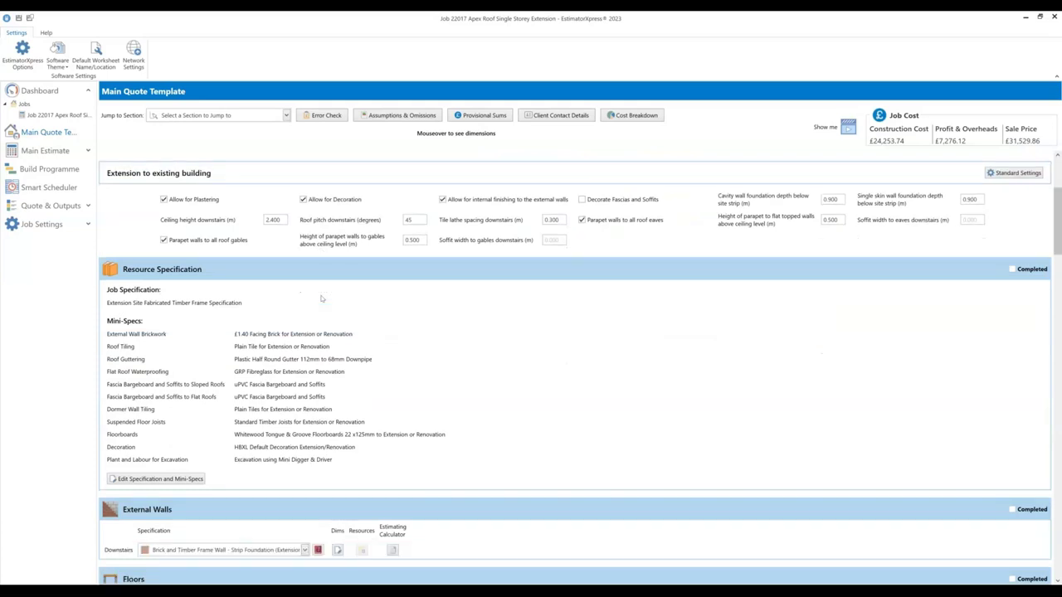
scroll(322, 299, "down", 1)
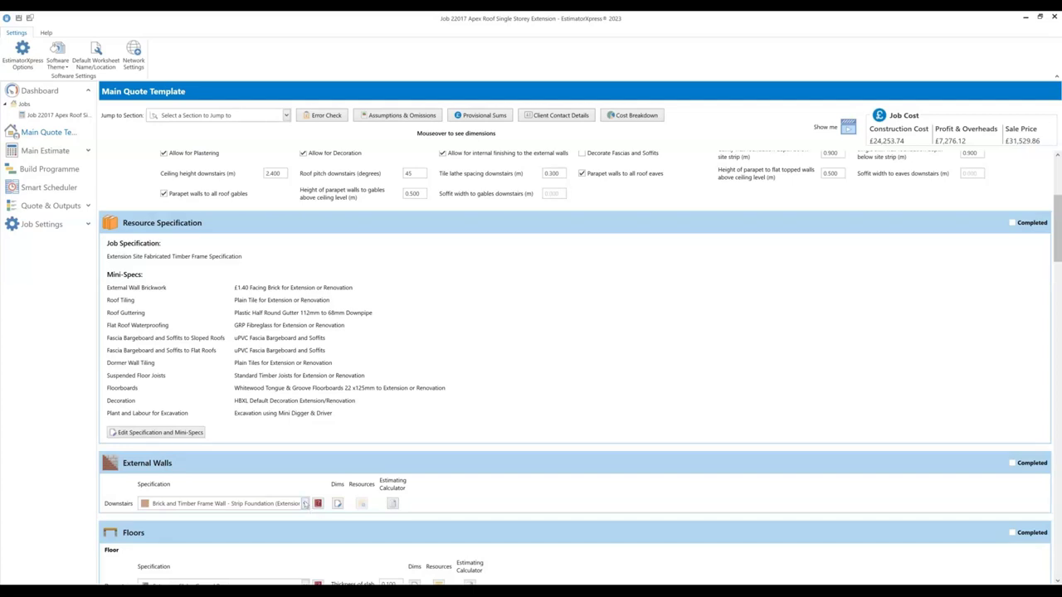
left_click(306, 504)
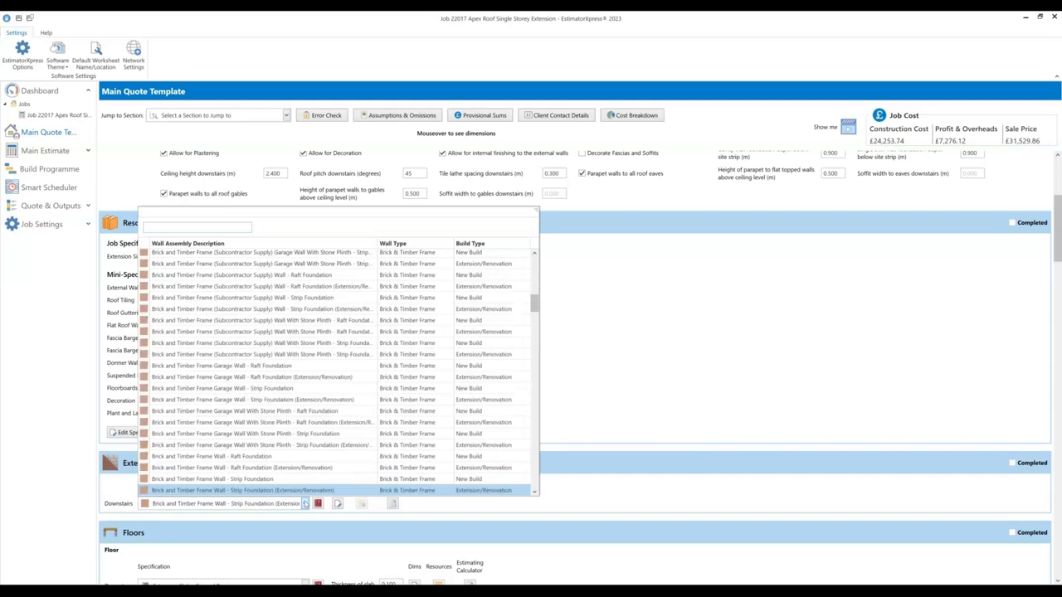
left_click_drag(533, 215, 815, 119)
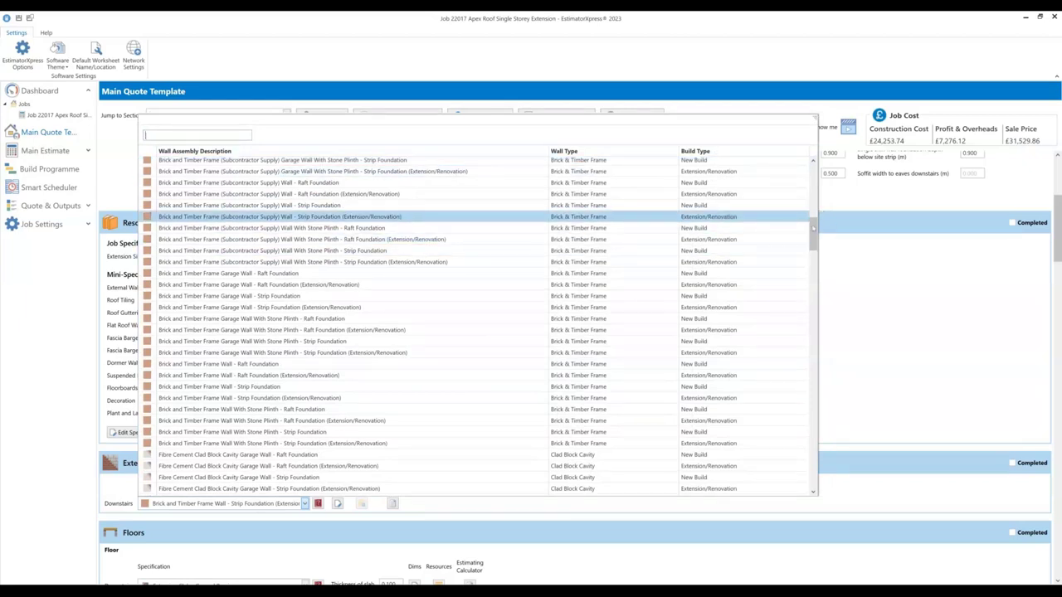
left_click_drag(812, 232, 794, 441)
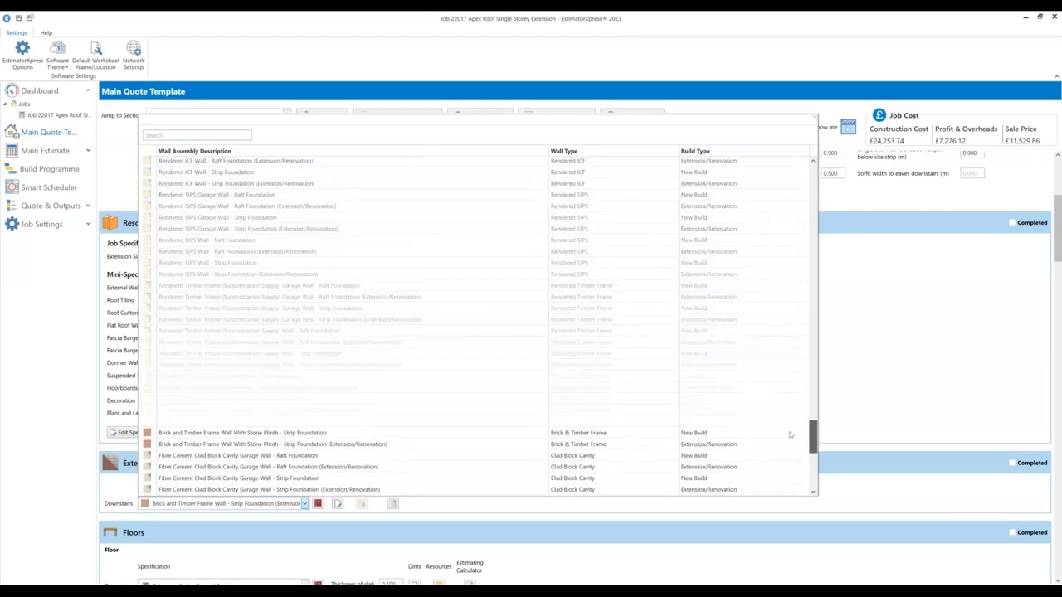
left_click_drag(820, 303, 747, 166)
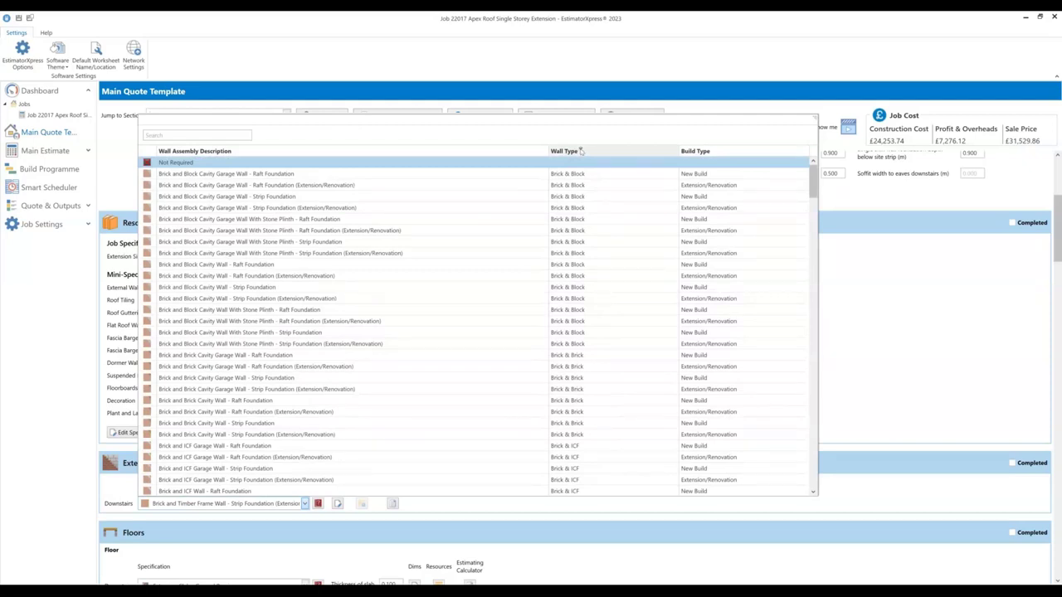
left_click(580, 150)
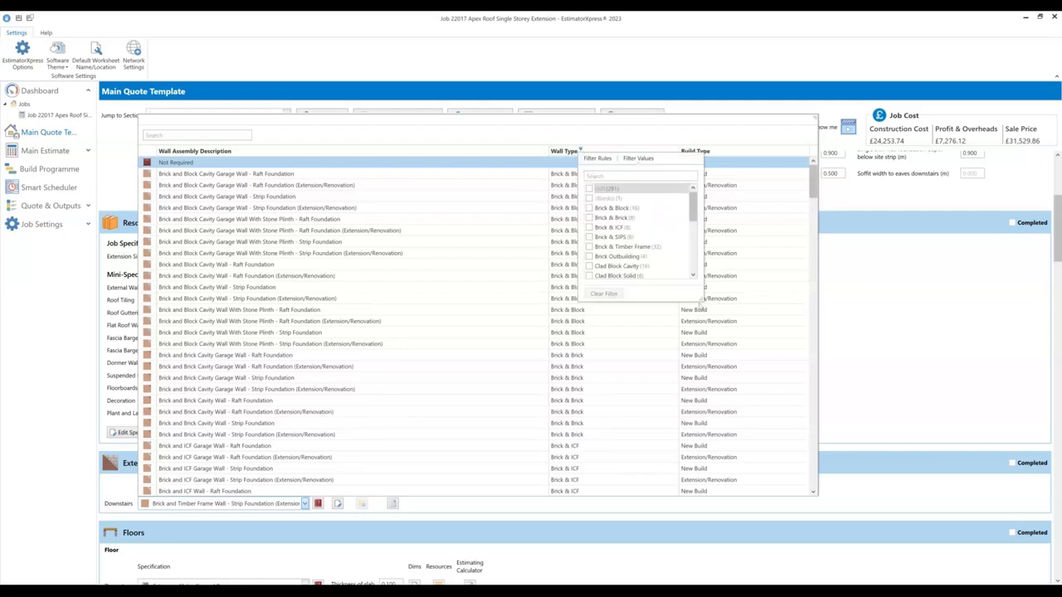
left_click_drag(701, 299, 756, 478)
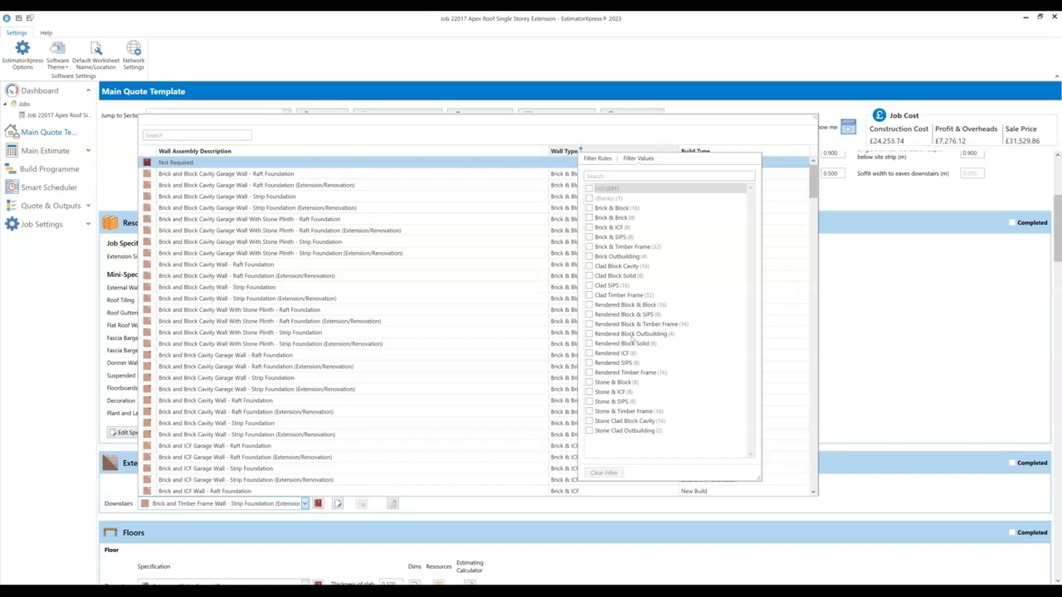
- Try filtering the wall assemblies by the Rendered Block Solid wall type and remove that filter
left_click(590, 345)
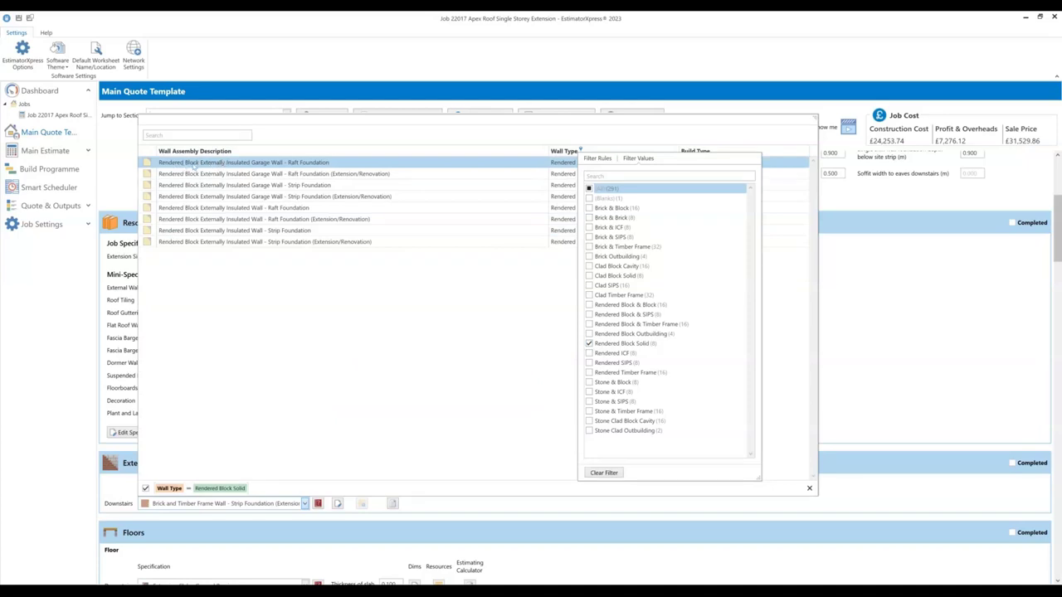
left_click(210, 220)
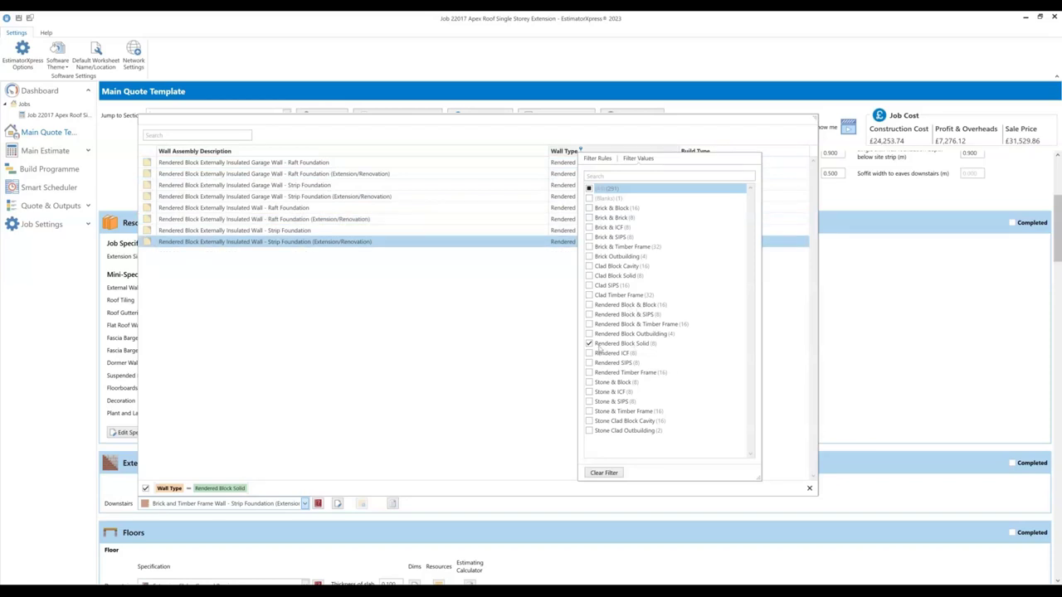
left_click(600, 347)
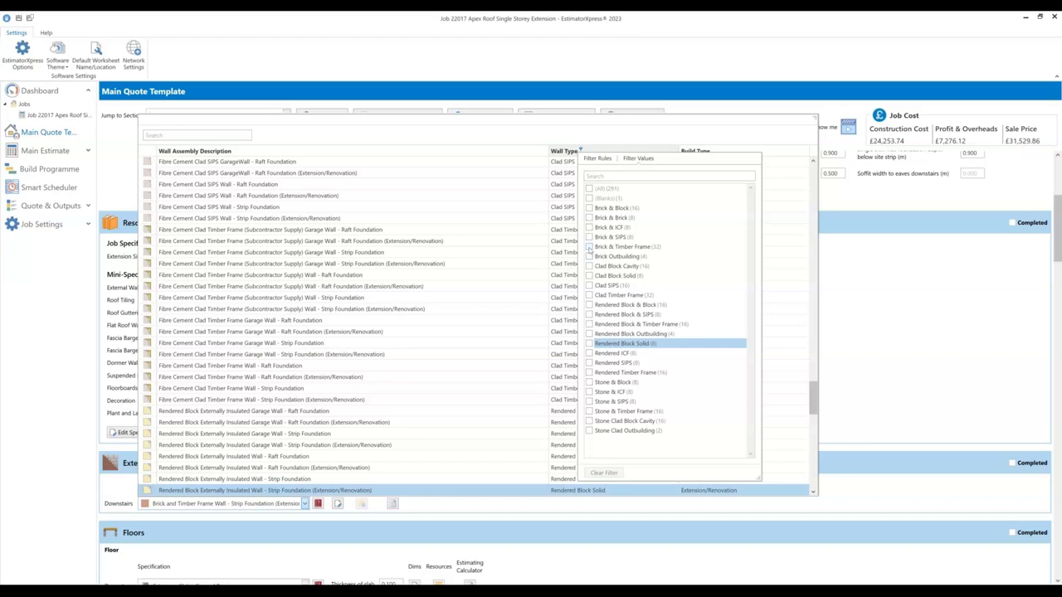
- Filter assemblies to Brick & Timber Frame and Extension/Renovation, and choose Brick and Timber Frame Wall - Raft Foundation (Extension/Renovation) for the downstairs walls
left_click(589, 247)
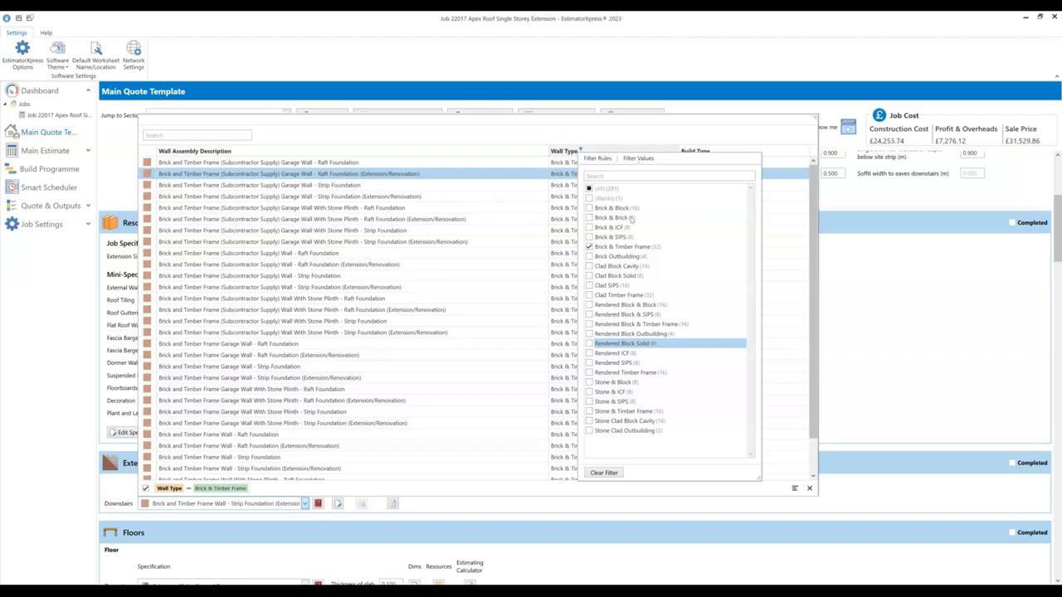
left_click(717, 162)
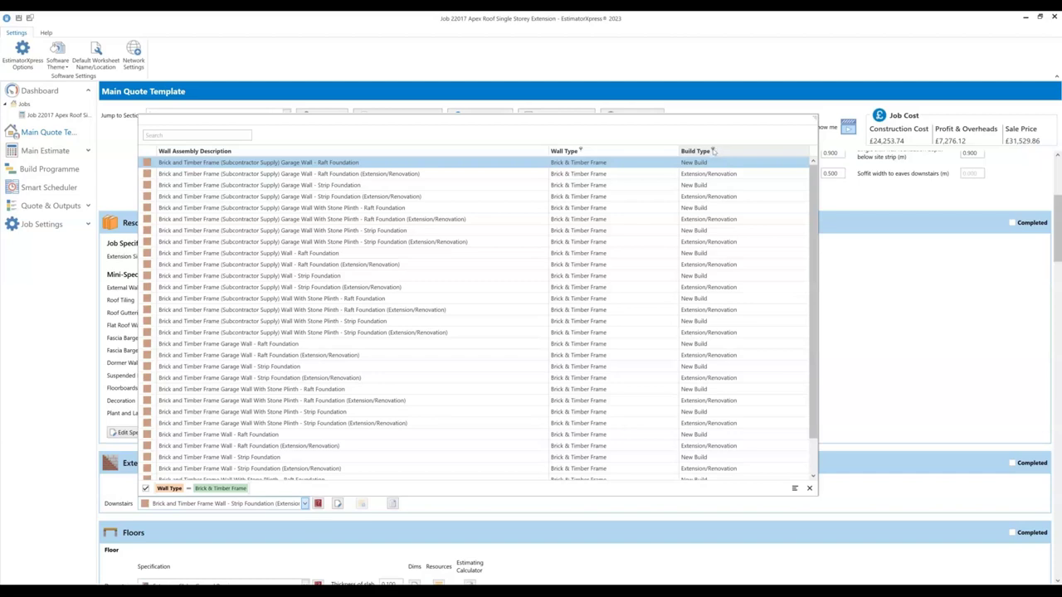
left_click(713, 151)
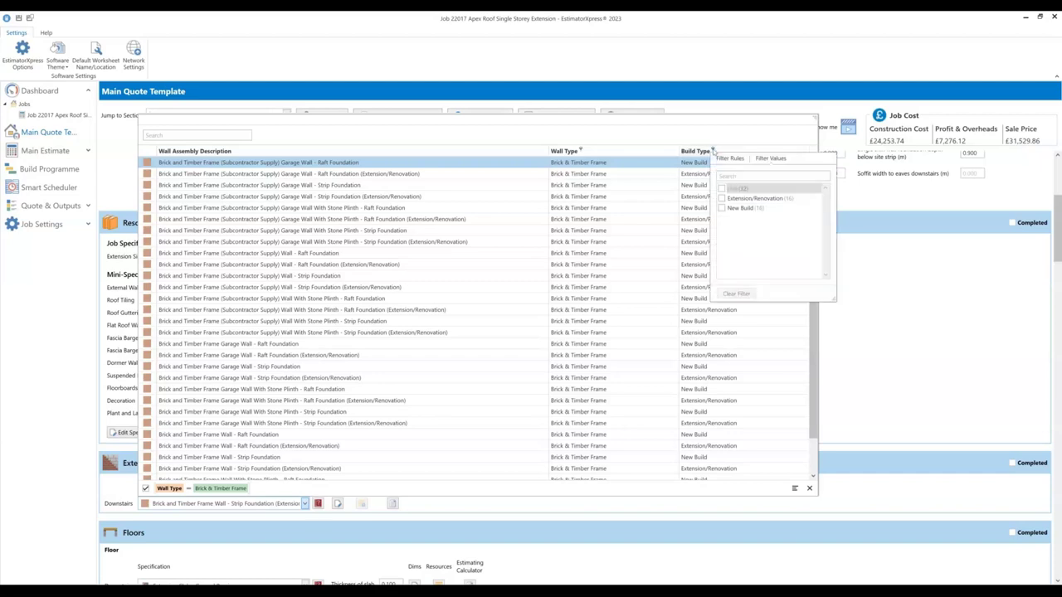
left_click(722, 201)
left_click(694, 208)
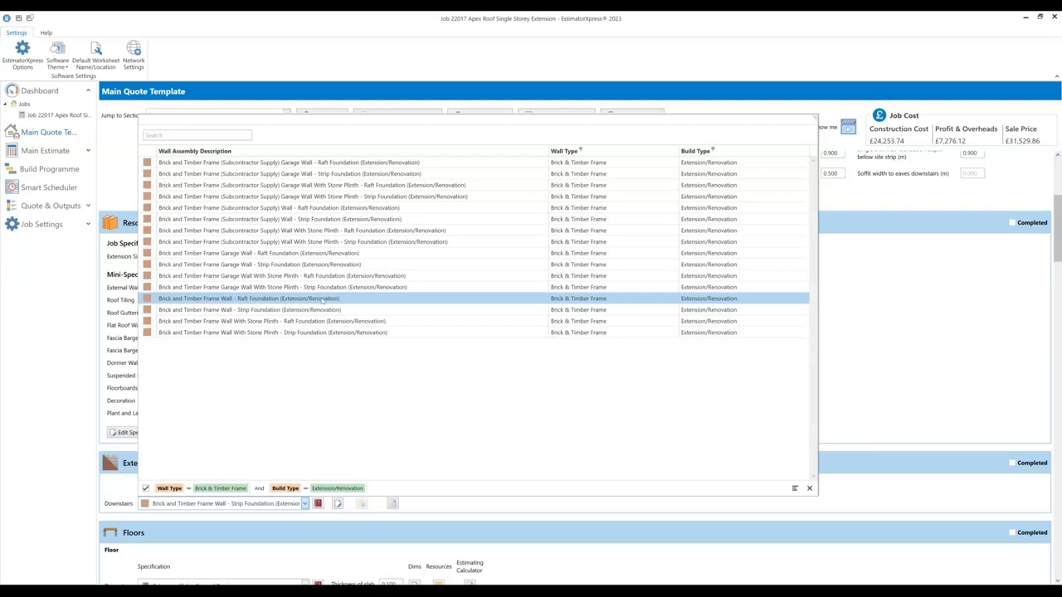
left_click(270, 308)
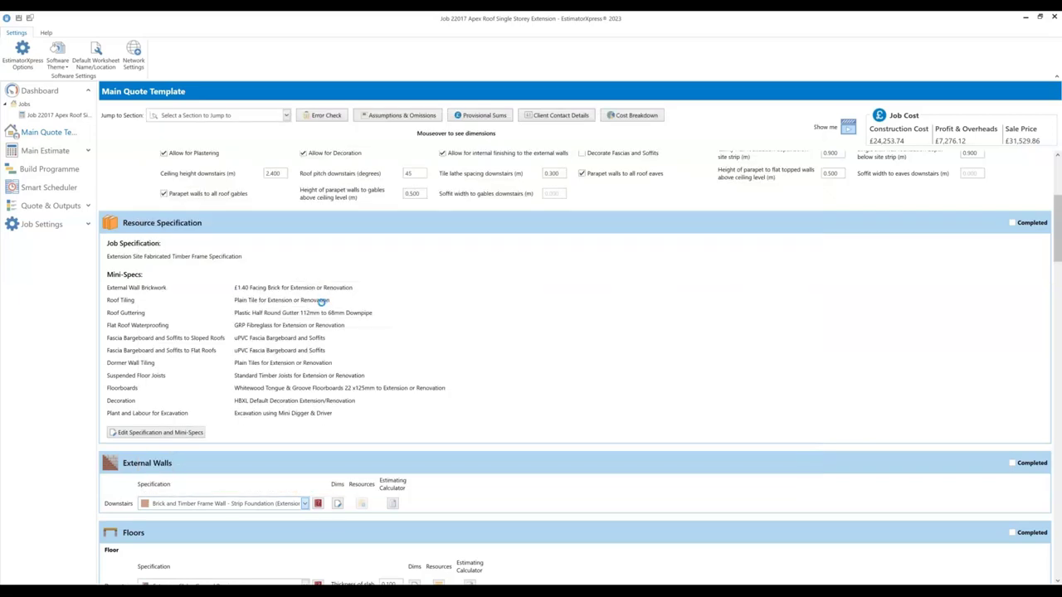
- Open the dimensions wizard for the downstairs external walls and review its specification from wall layering to the below-dpc items
scroll(332, 332, "down", 4)
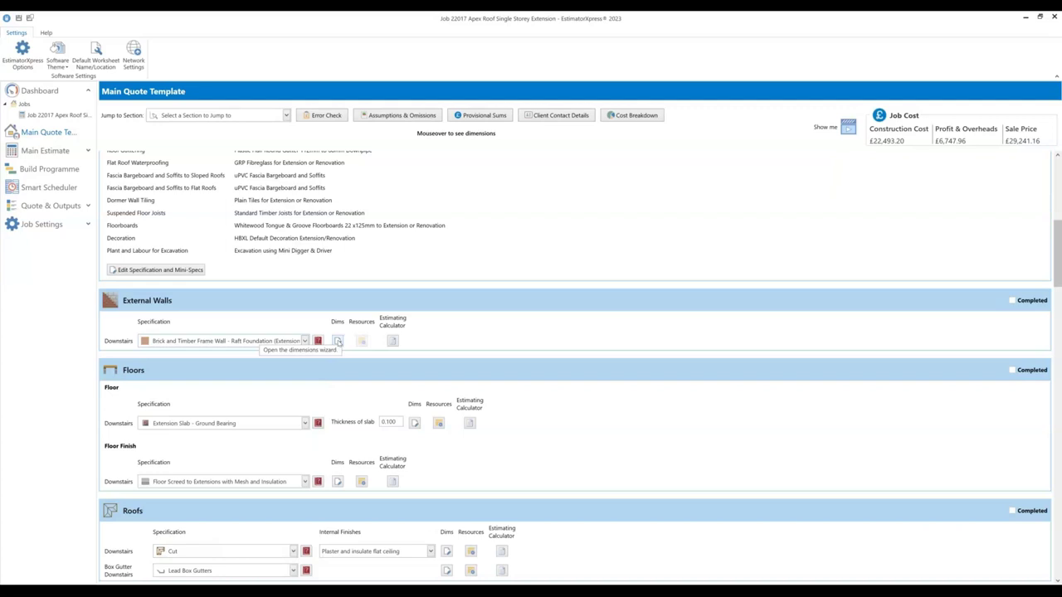
scroll(337, 341, "up", 2)
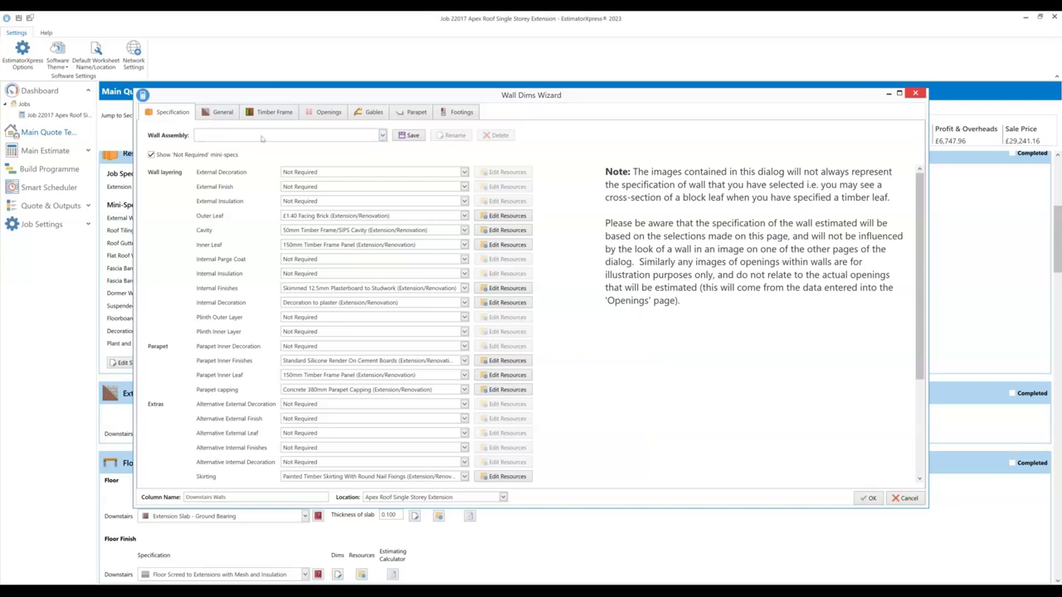
left_click(307, 137)
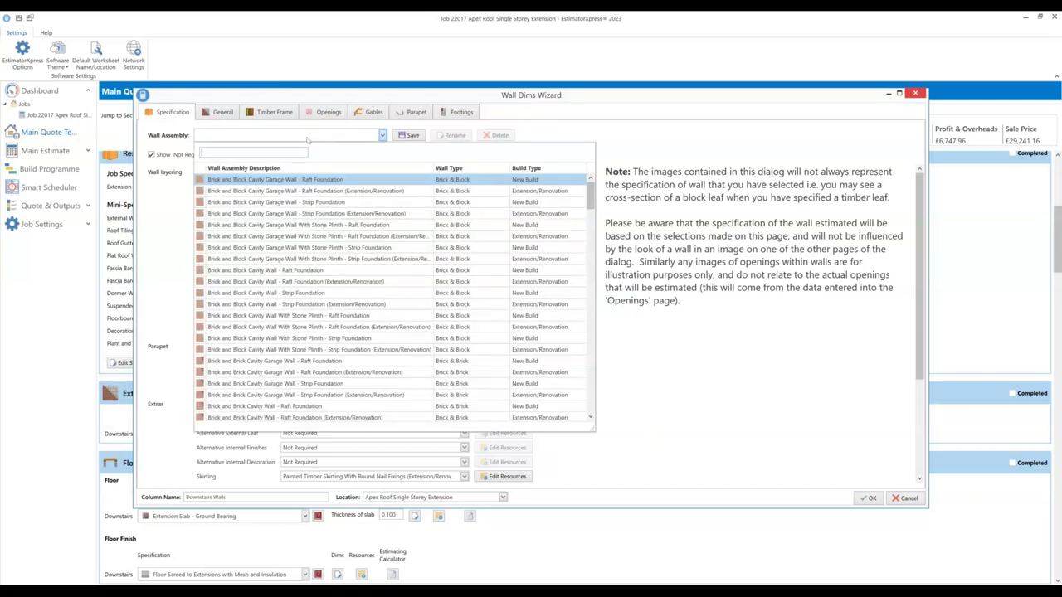
left_click(307, 137)
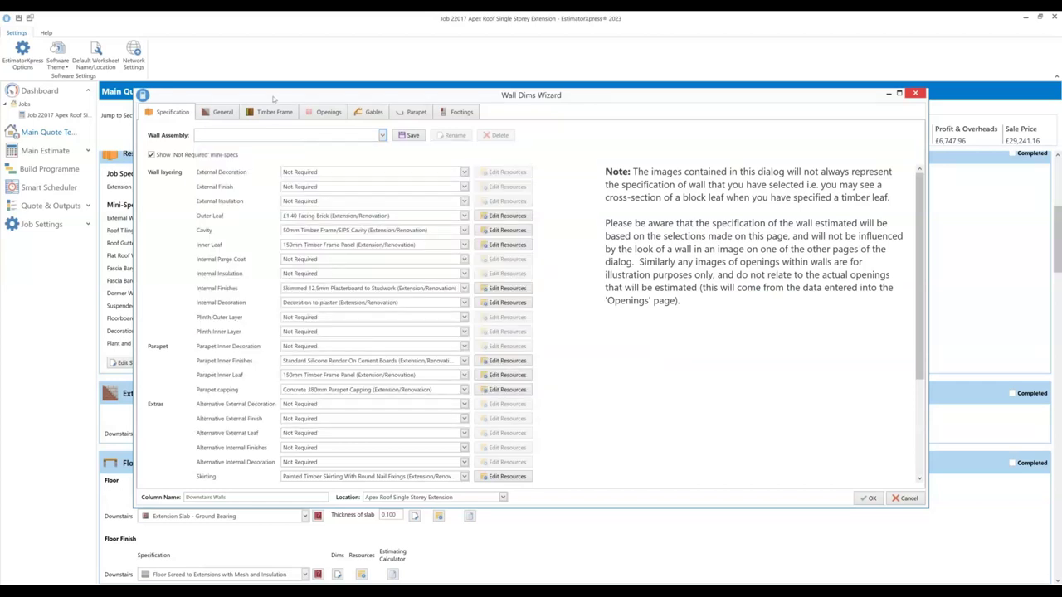
left_click_drag(306, 97, 359, 89)
left_click_drag(257, 90, 185, 89)
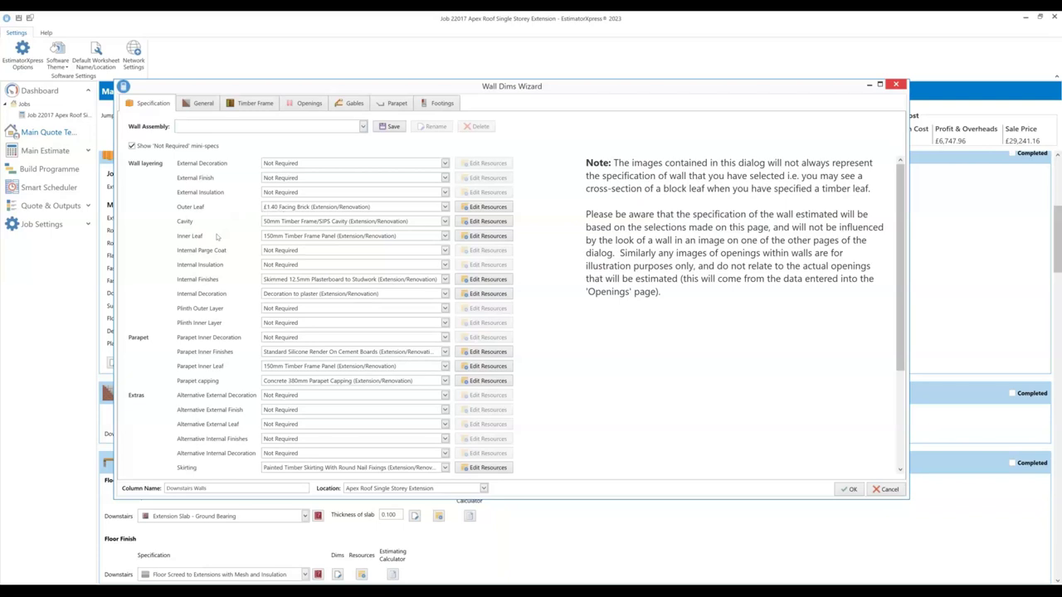
scroll(200, 229, "down", 5)
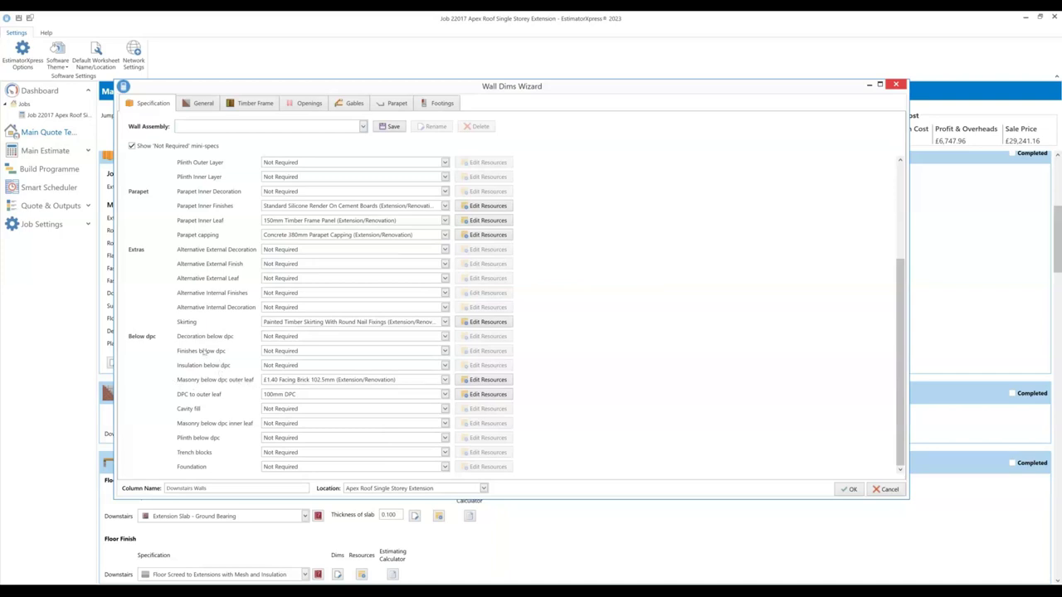
scroll(203, 352, "up", 4)
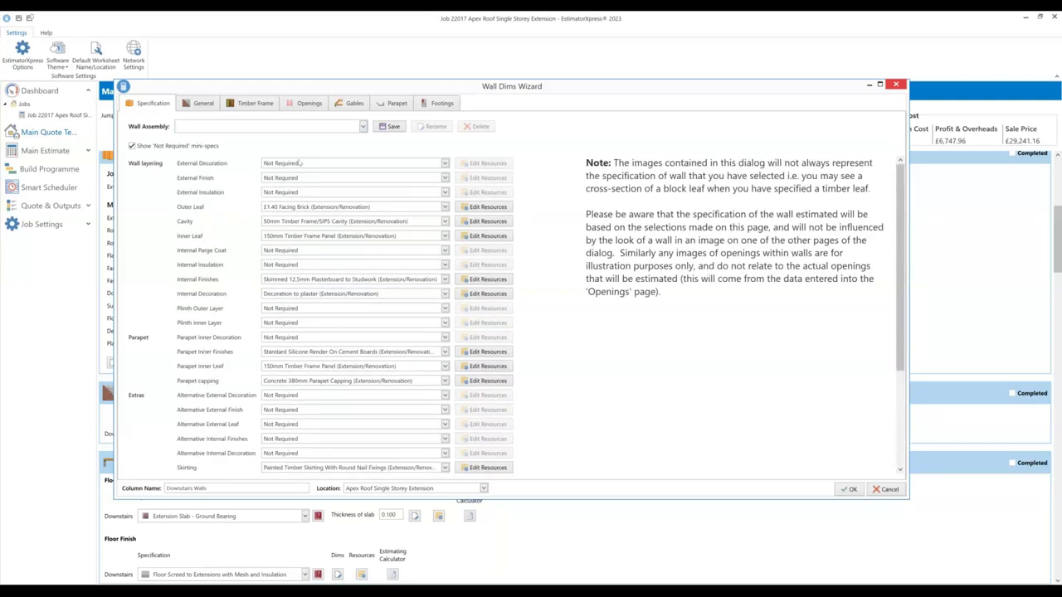
- Hide the not-required mini-specs and review the outer leaf options, from facing bricks and blocks to stonework, without changing the selection
left_click(146, 149)
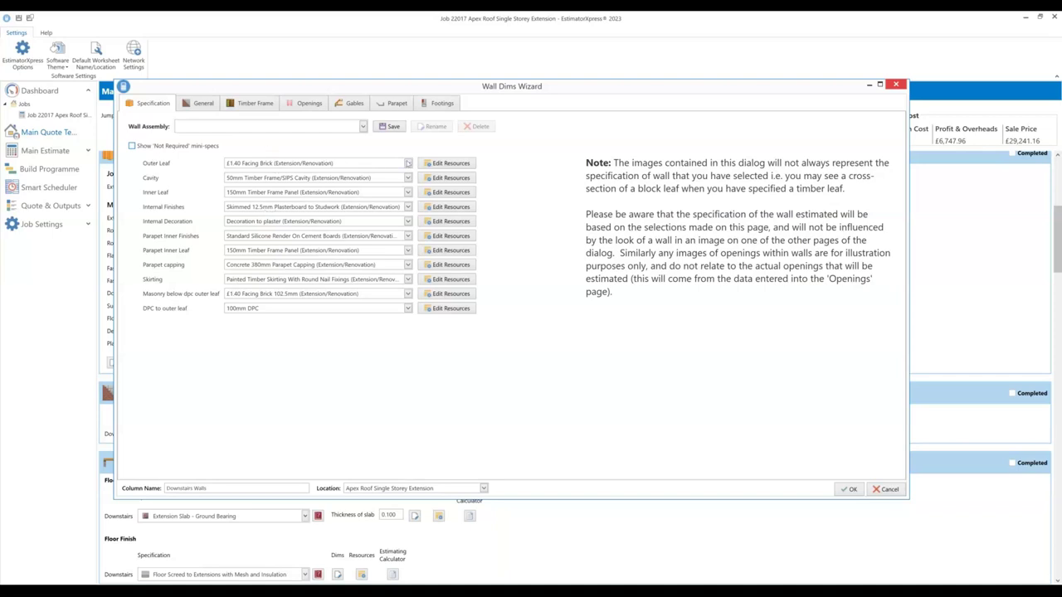
left_click(408, 164)
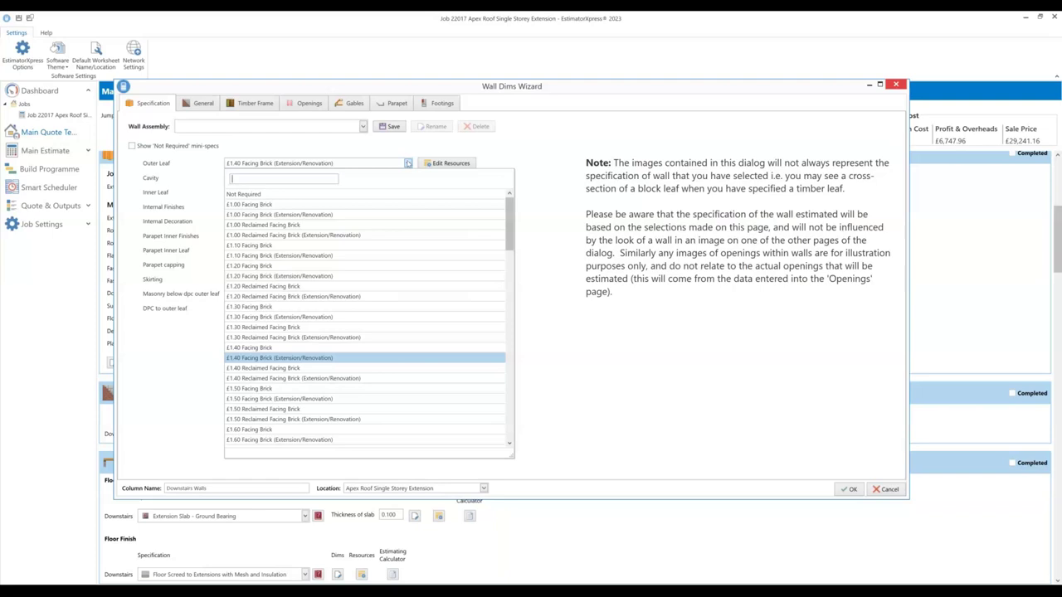
scroll(395, 286, "down", 9)
scroll(395, 286, "down", 2)
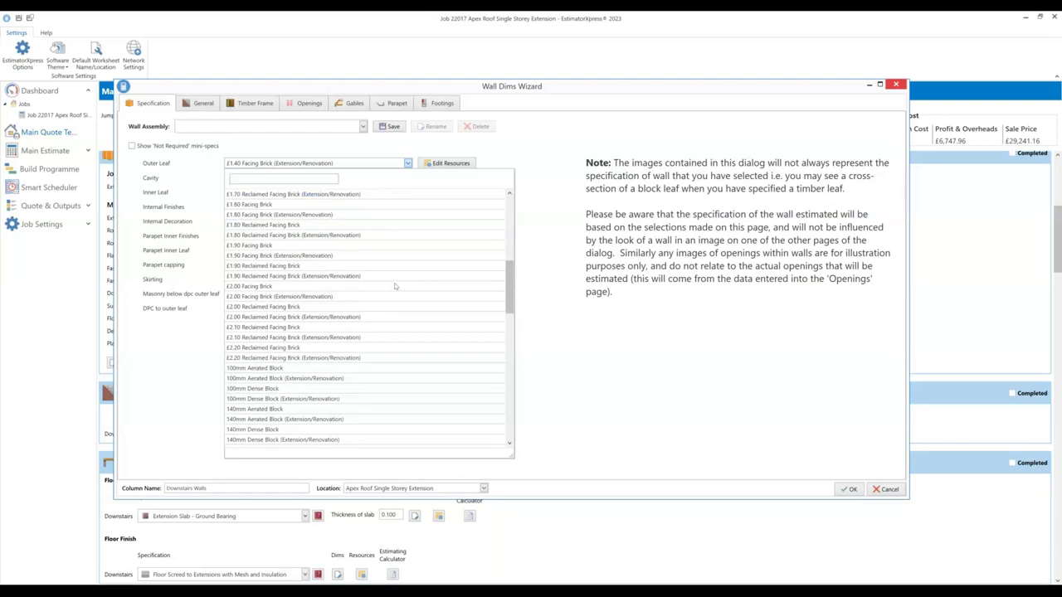
scroll(395, 286, "down", 2)
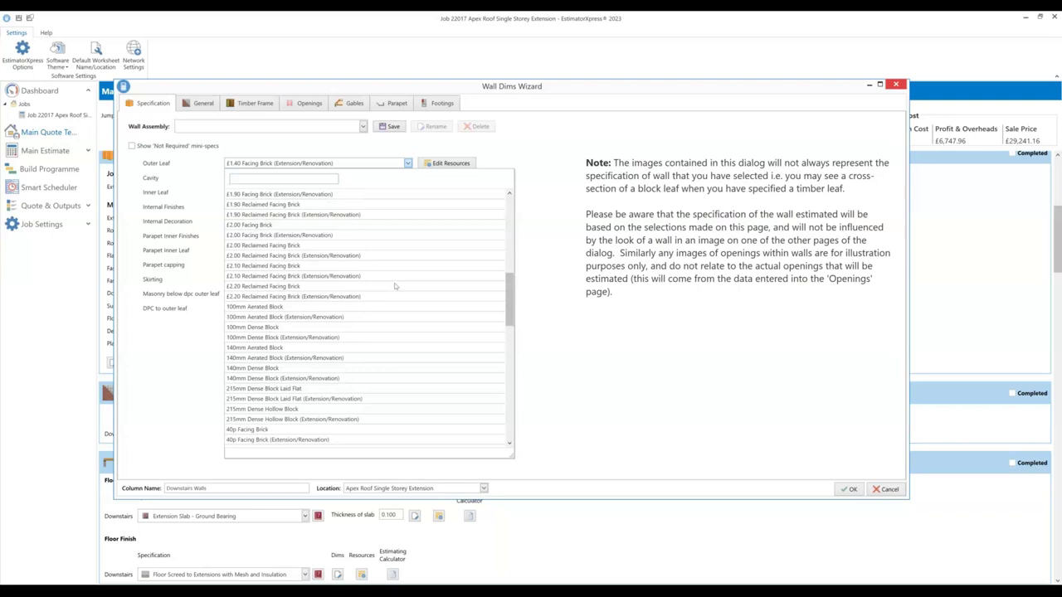
scroll(395, 286, "down", 3)
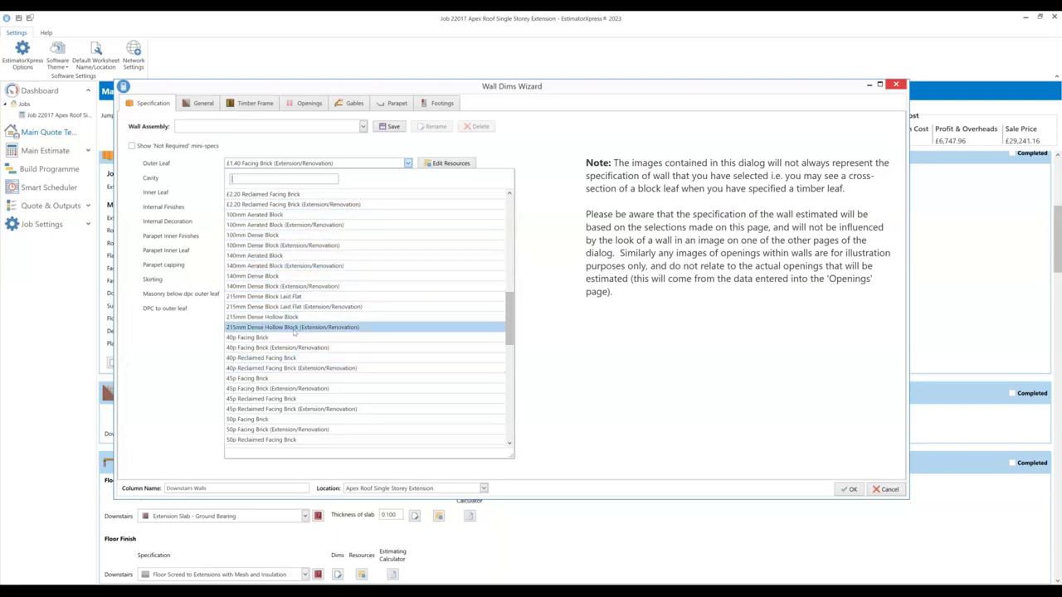
scroll(299, 333, "down", 1)
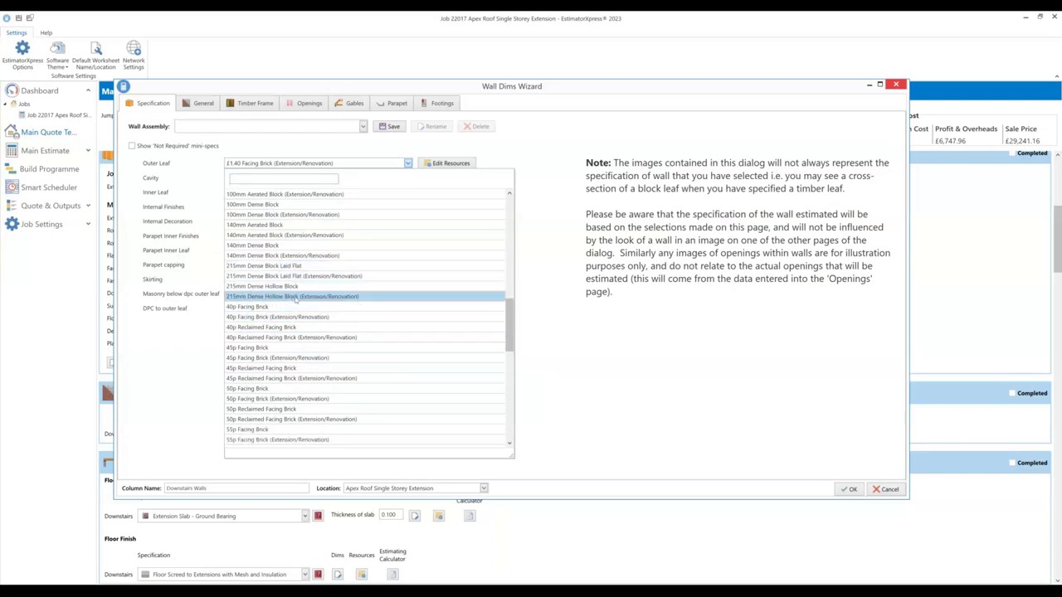
scroll(296, 300, "down", 9)
scroll(295, 301, "down", 4)
scroll(295, 300, "down", 1)
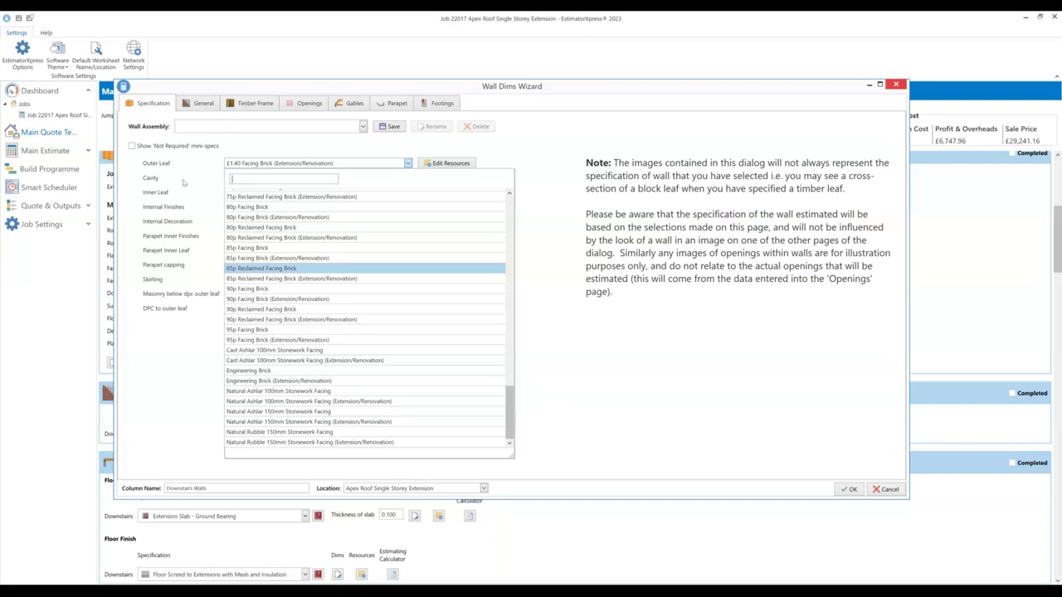
left_click(183, 182)
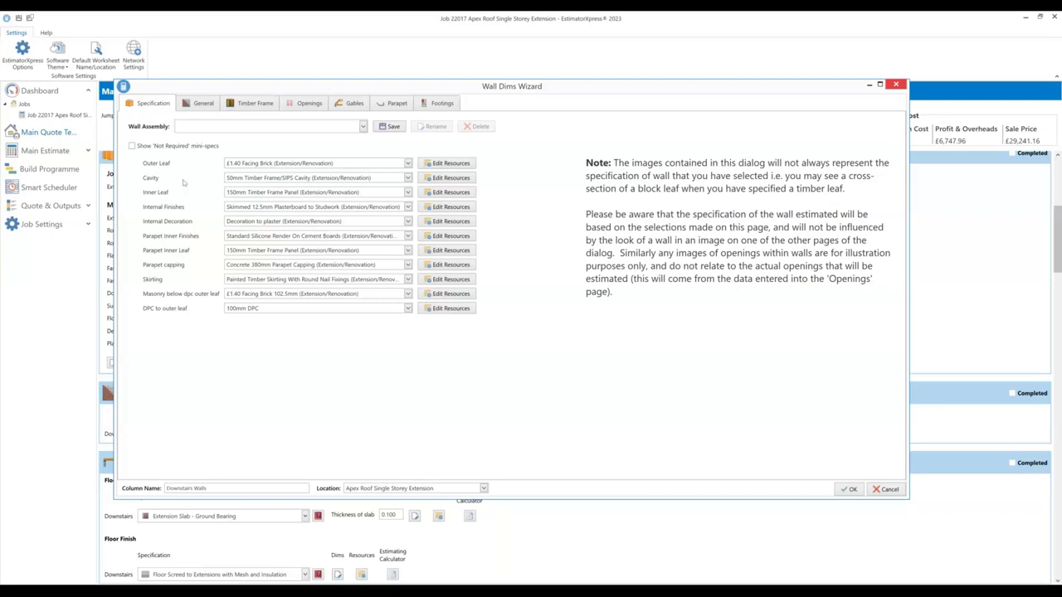
- Browse the wall assemblies available within the wall dimensions wizard and leave the assembly unselected
left_click(362, 126)
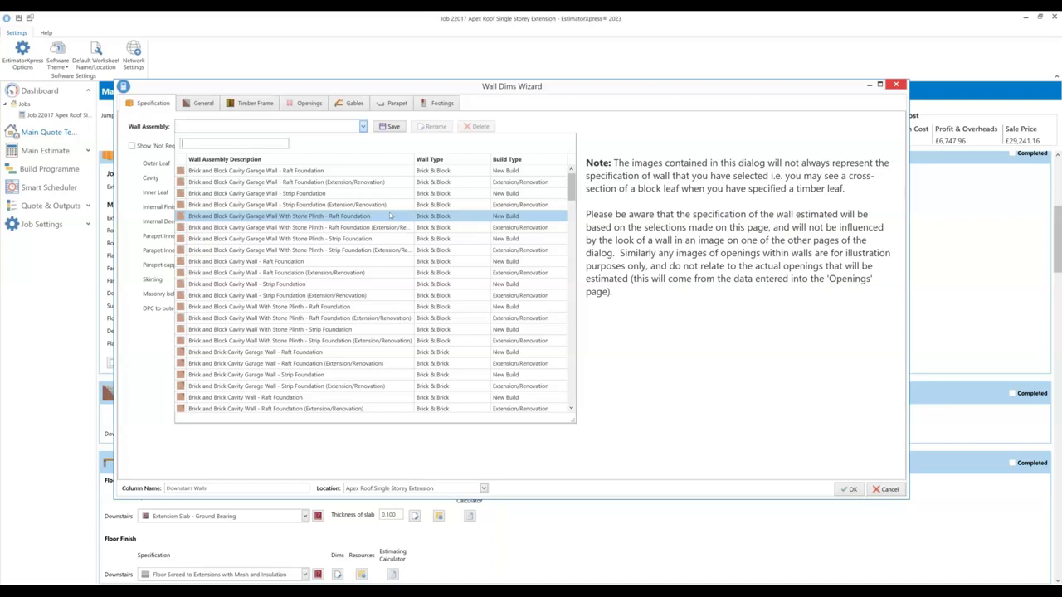
scroll(390, 215, "down", 5)
scroll(390, 216, "down", 7)
scroll(395, 246, "down", 8)
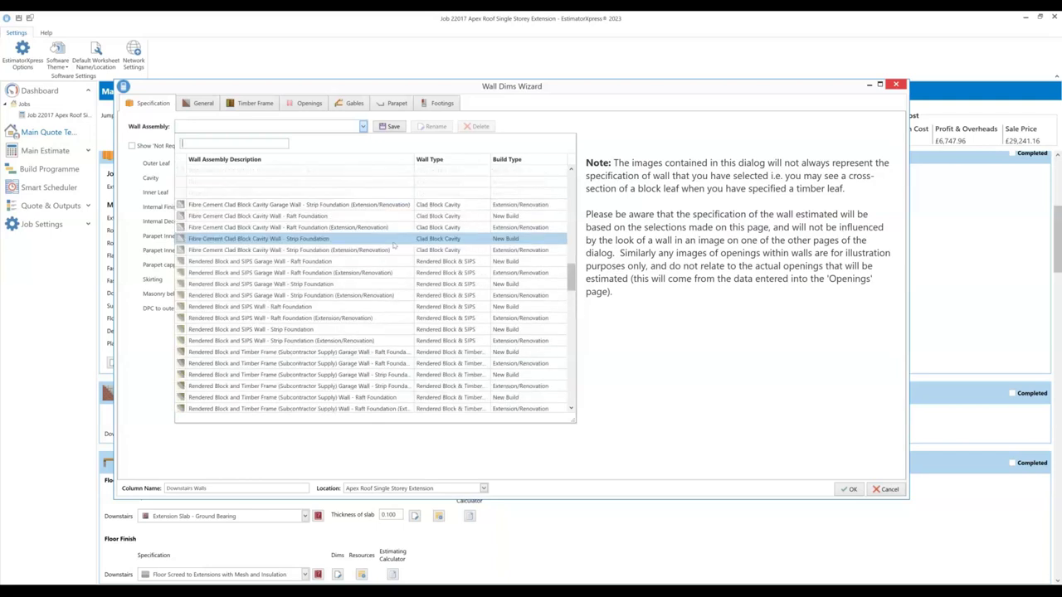
scroll(395, 245, "up", 1)
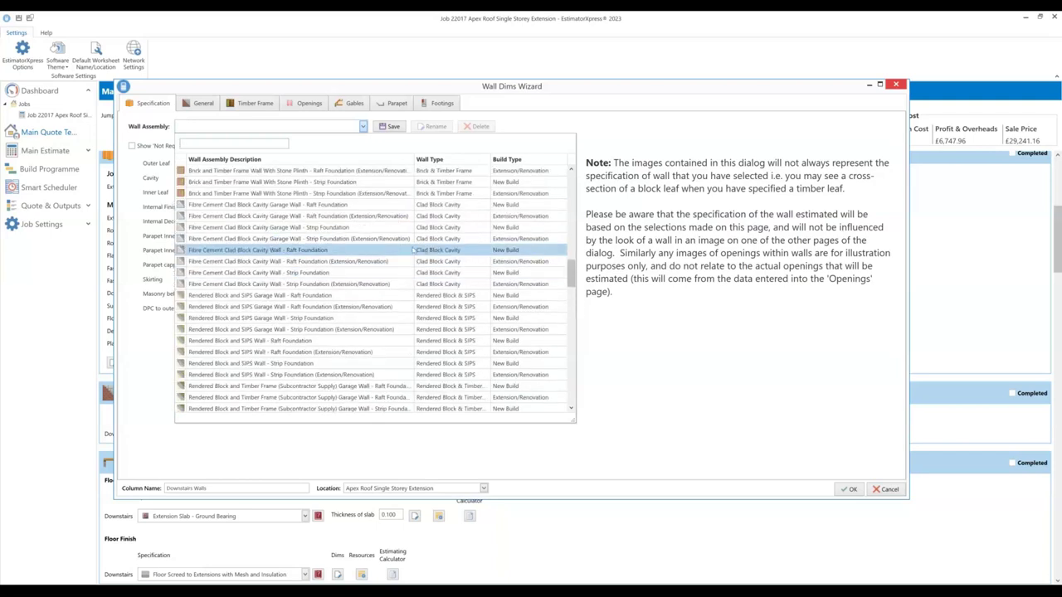
scroll(413, 249, "down", 1)
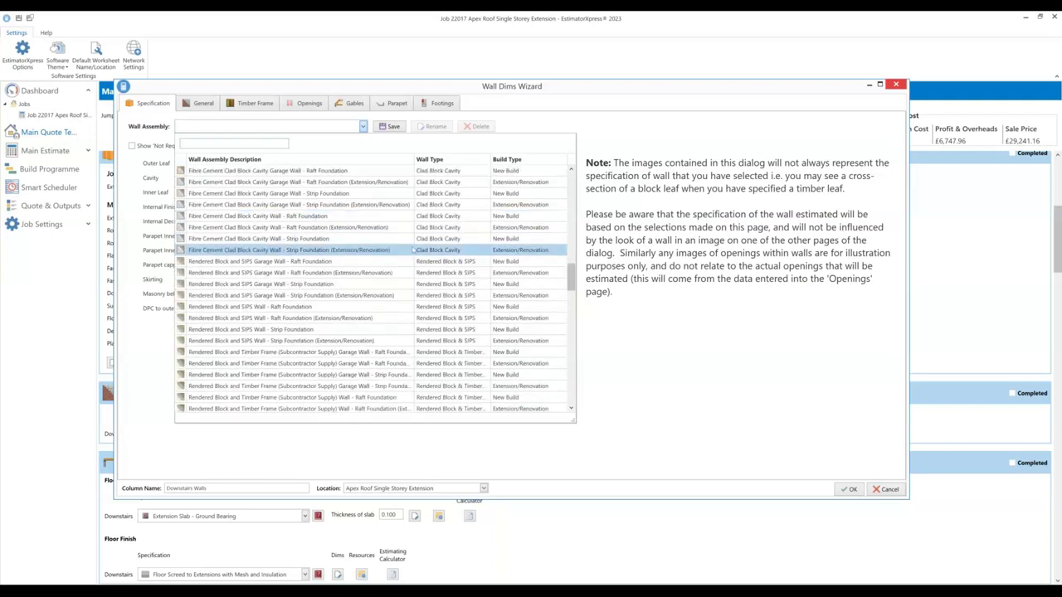
left_click(695, 359)
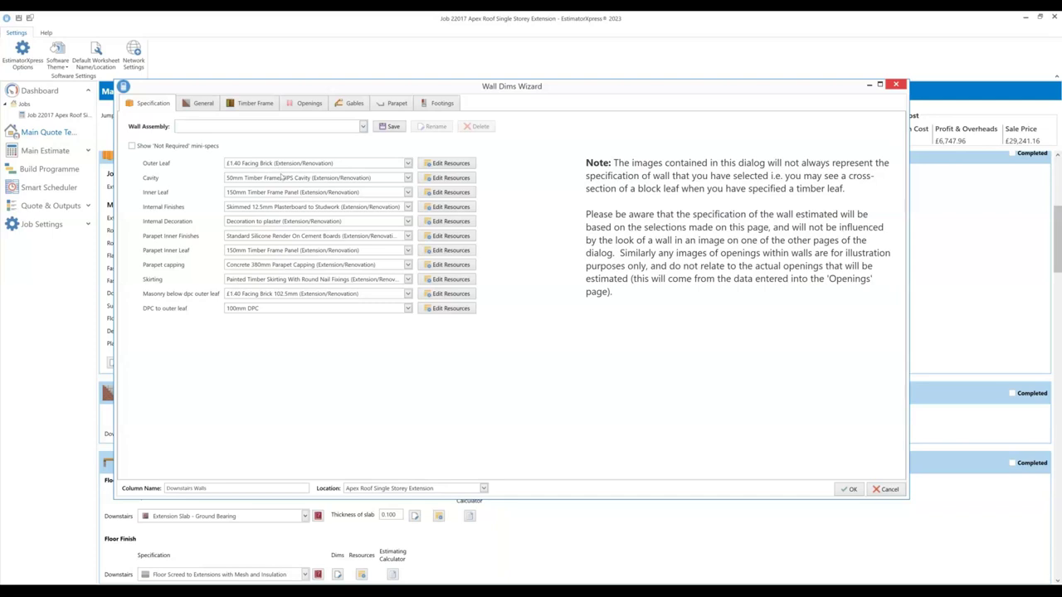
- Review the cavity and inner leaf options for the downstairs walls, keeping the current timber frame selections
left_click(282, 179)
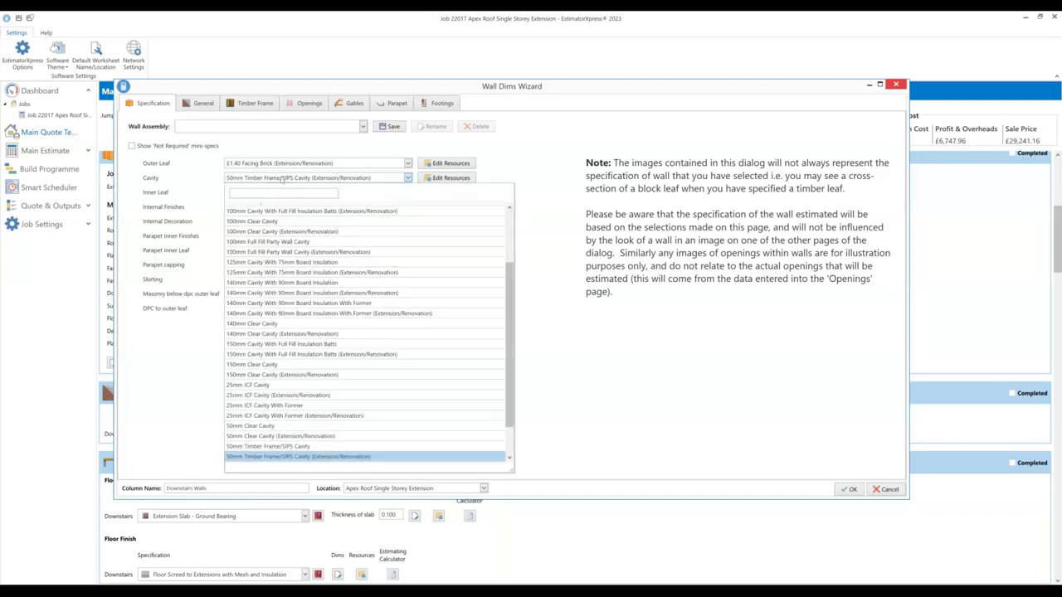
scroll(249, 357, "down", 1)
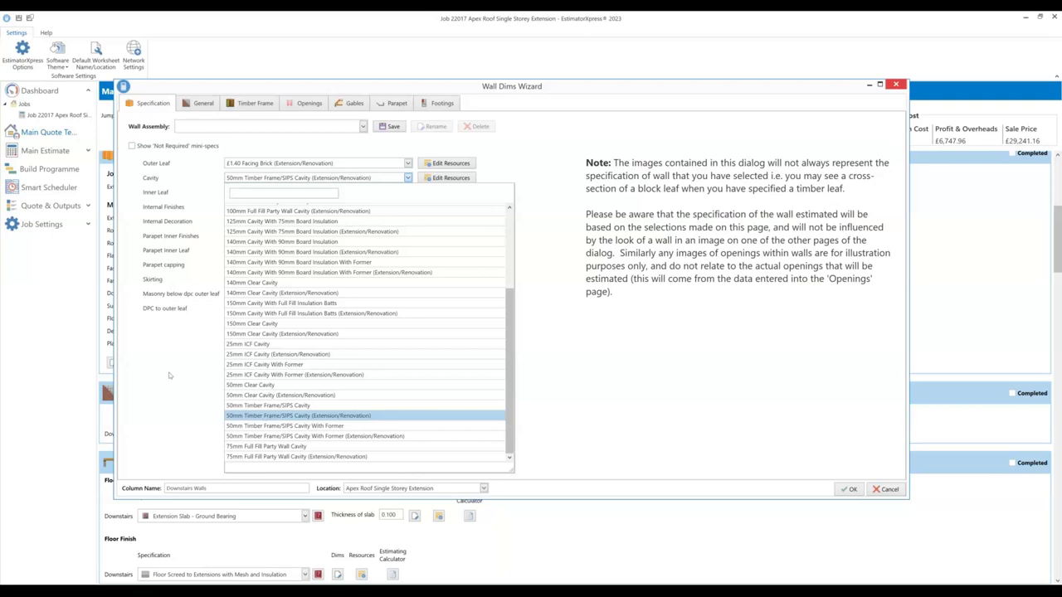
left_click(165, 339)
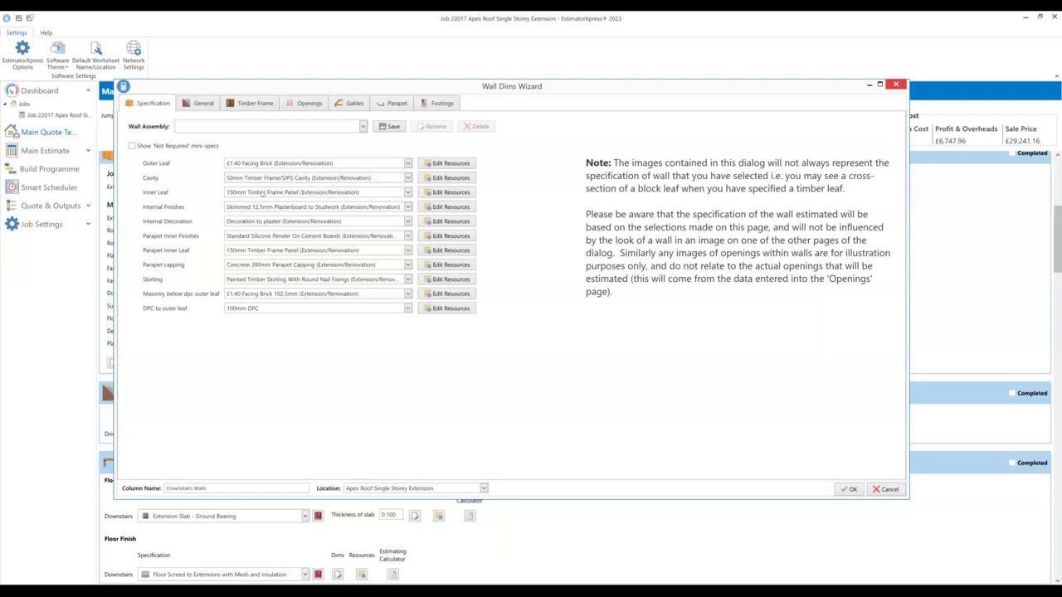
left_click(263, 192)
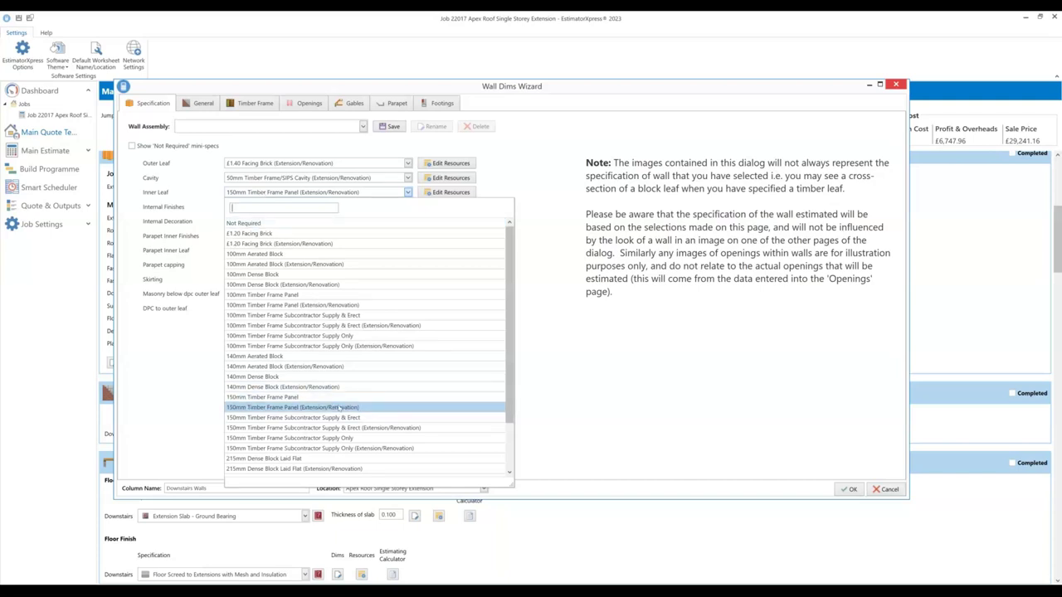
scroll(338, 408, "down", 1)
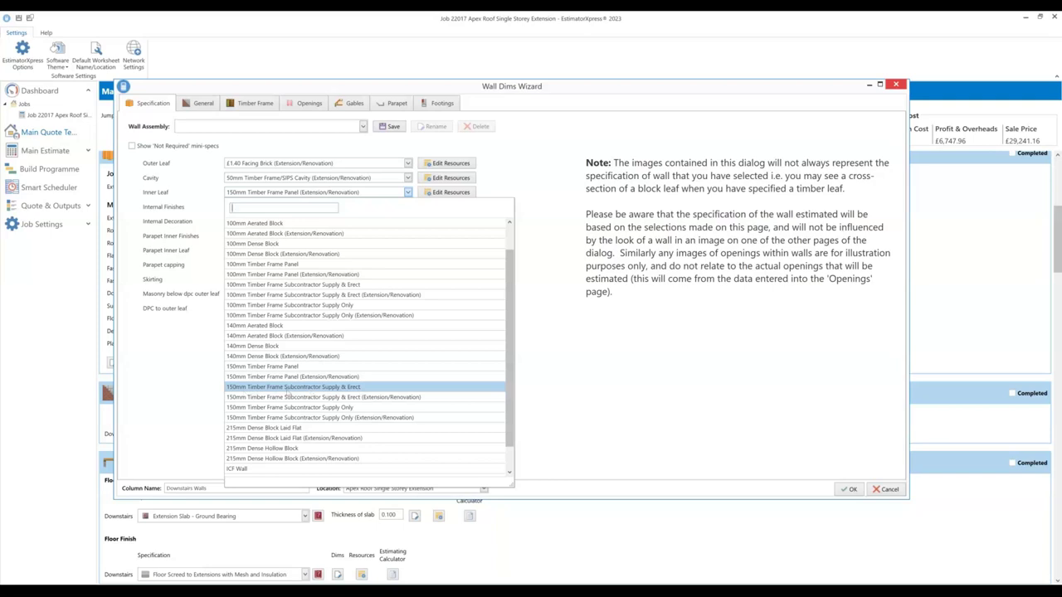
left_click(183, 229)
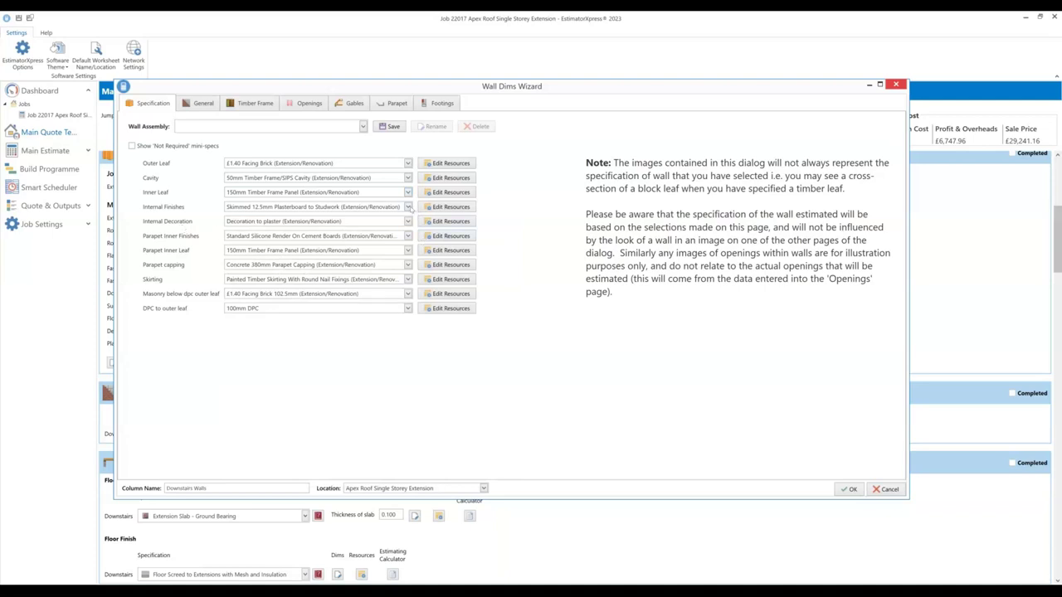
- Examine the internal finishes and internal decoration options for the downstairs walls without changing either one
left_click(408, 207)
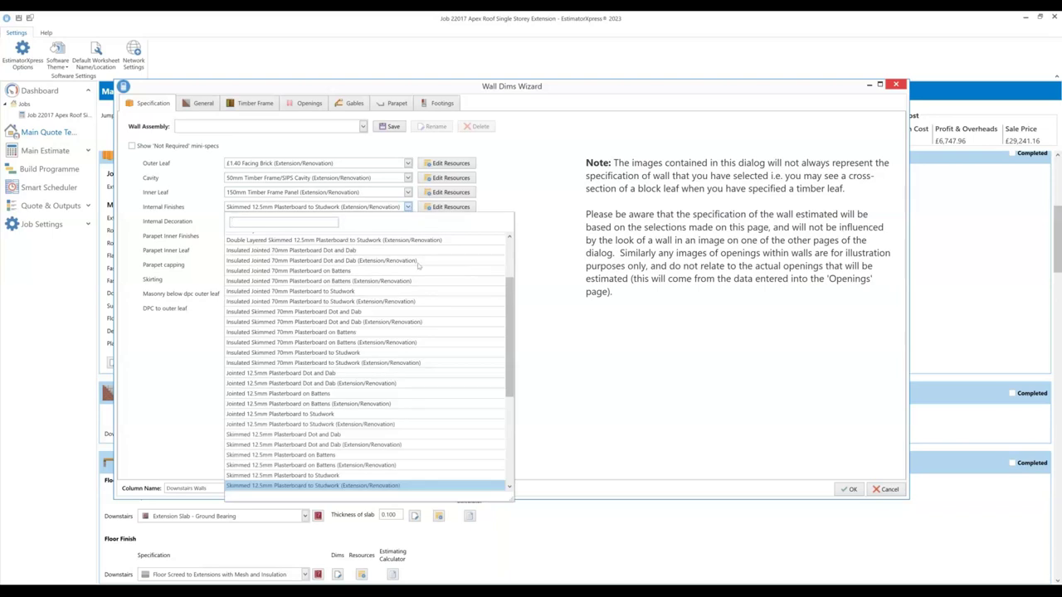
scroll(414, 271, "up", 3)
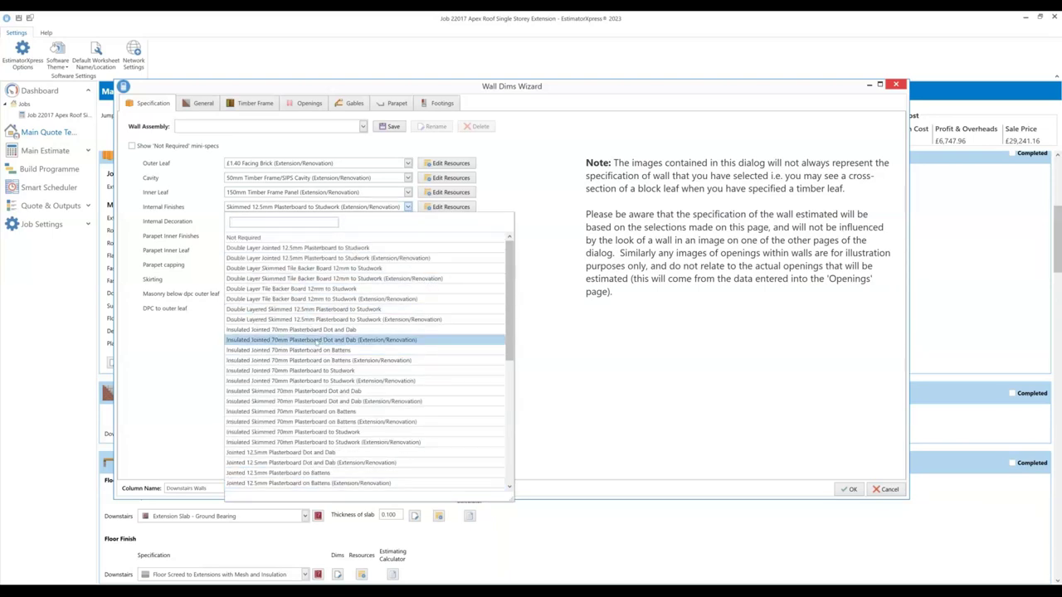
scroll(301, 398, "down", 3)
scroll(295, 390, "down", 5)
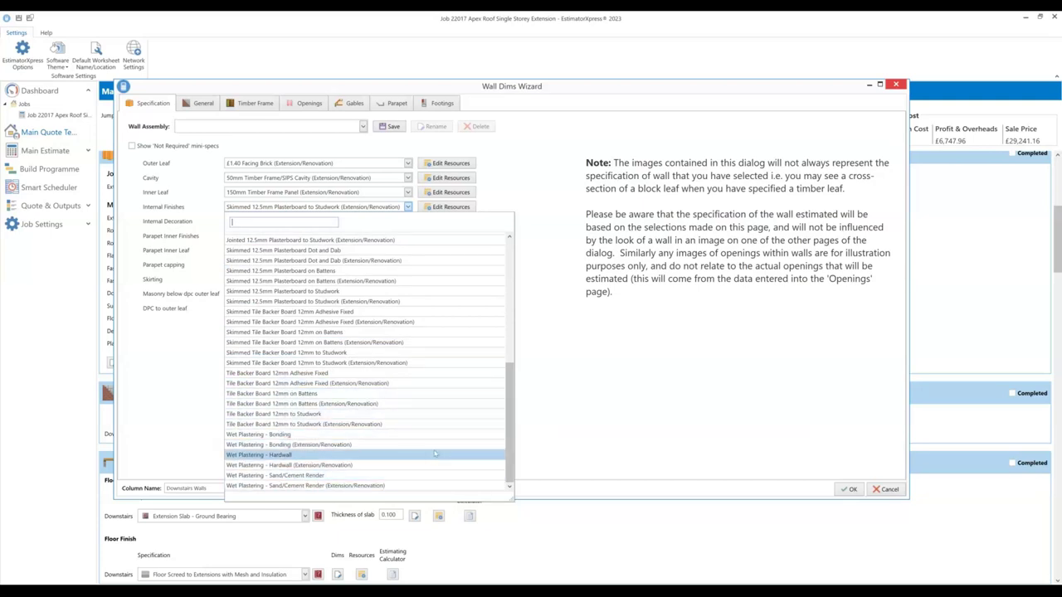
left_click(641, 383)
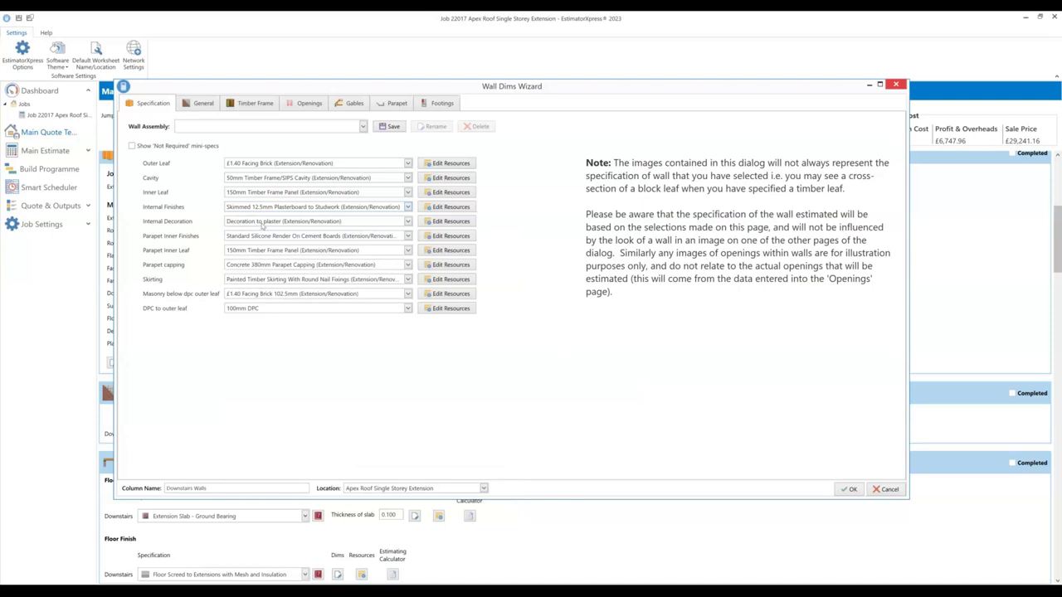
left_click(262, 221)
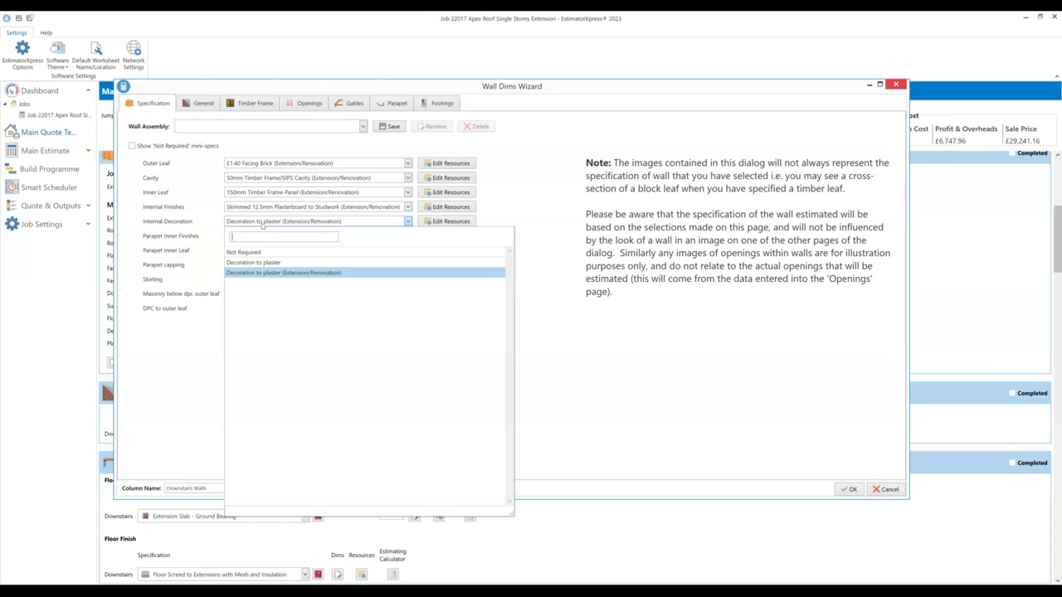
left_click(262, 222)
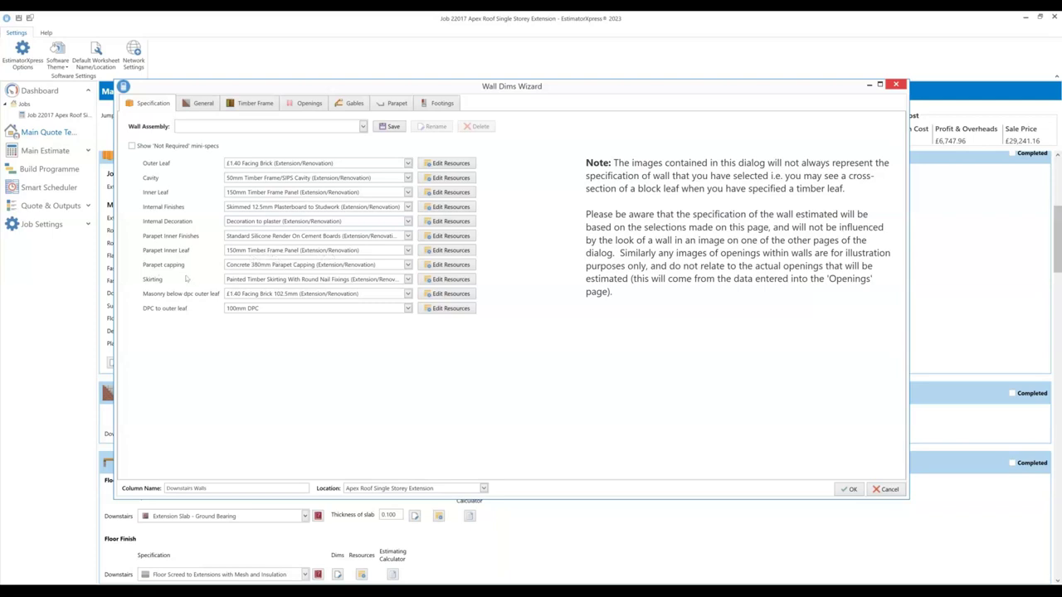
- Review the parapet capping and skirting options for the downstairs walls, keeping both current selections
left_click(338, 267)
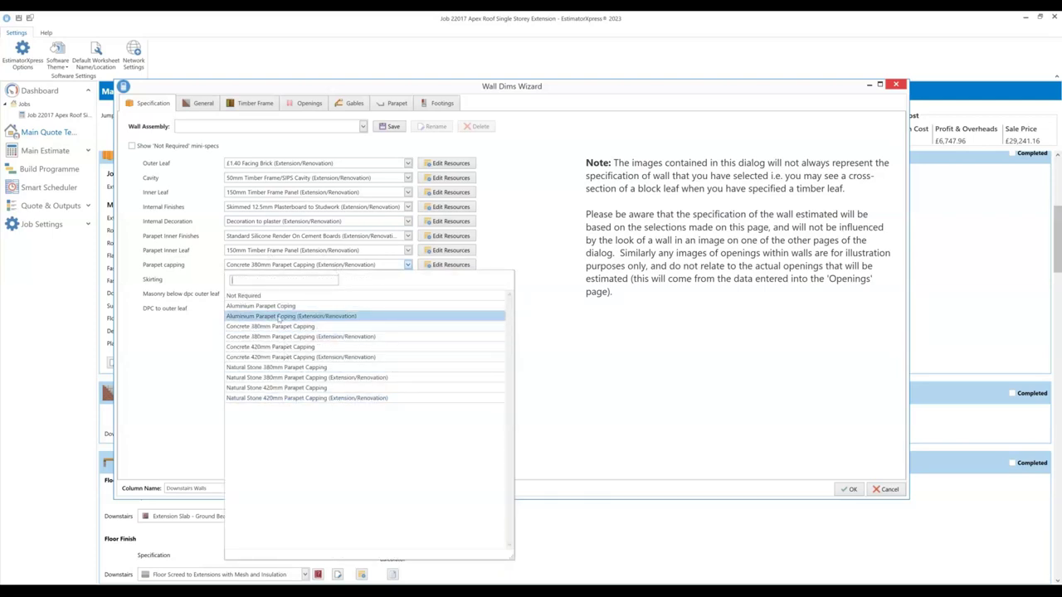
key("Up")
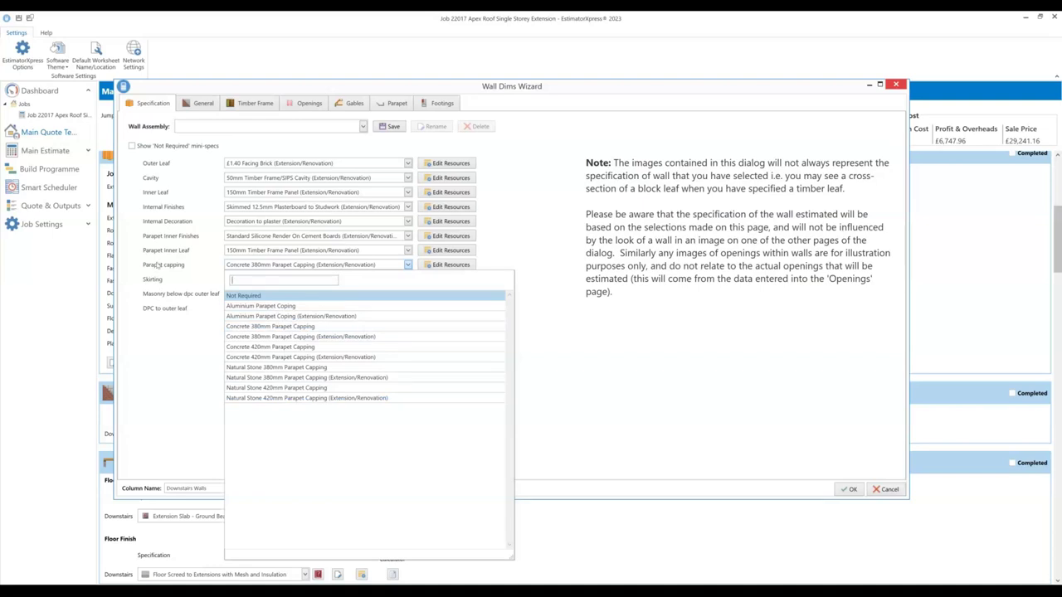
left_click(158, 266)
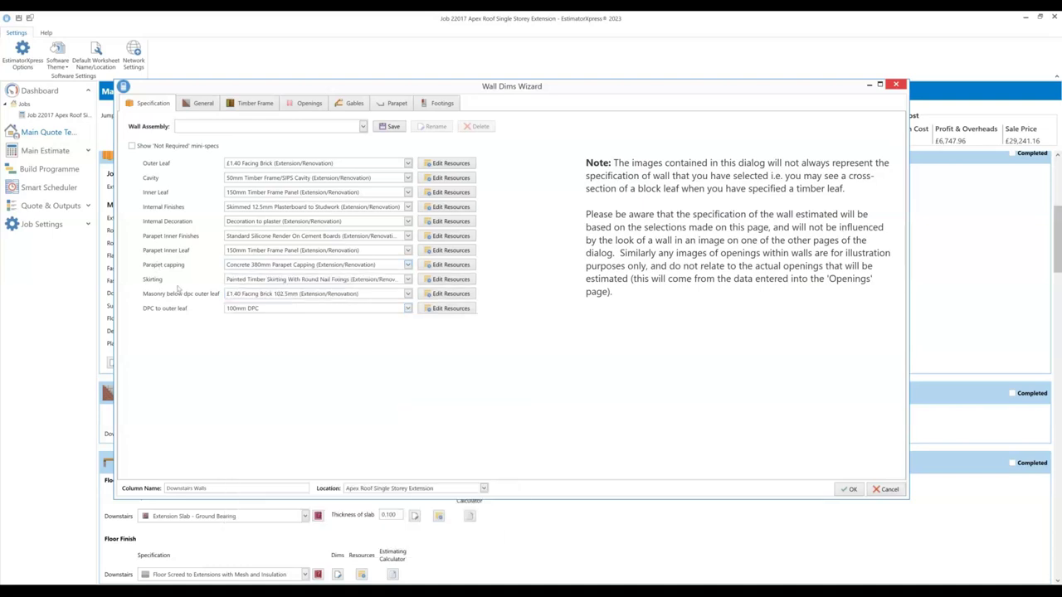
left_click(343, 279)
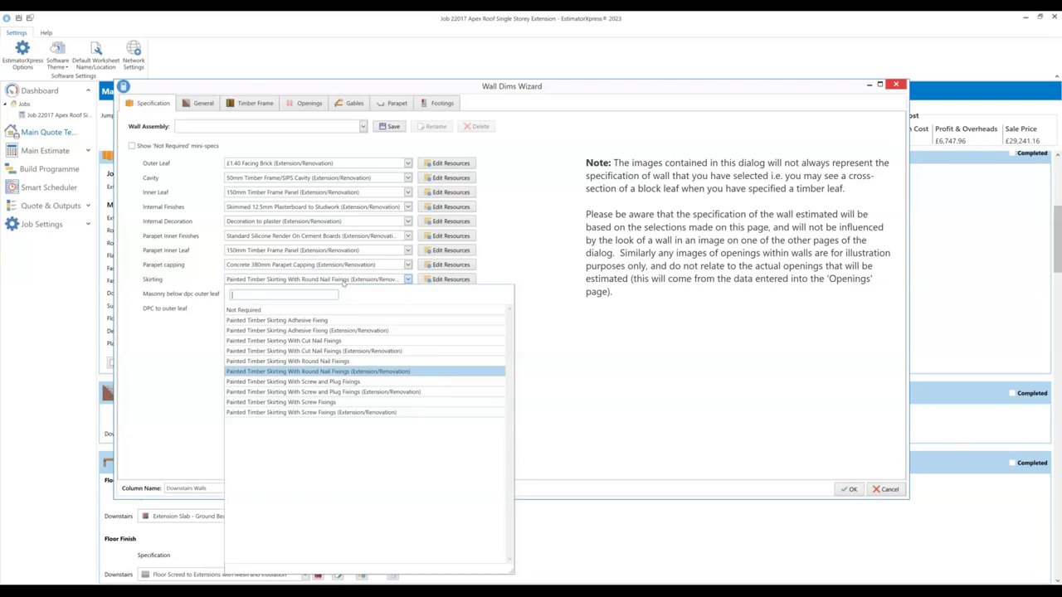
left_click(344, 283)
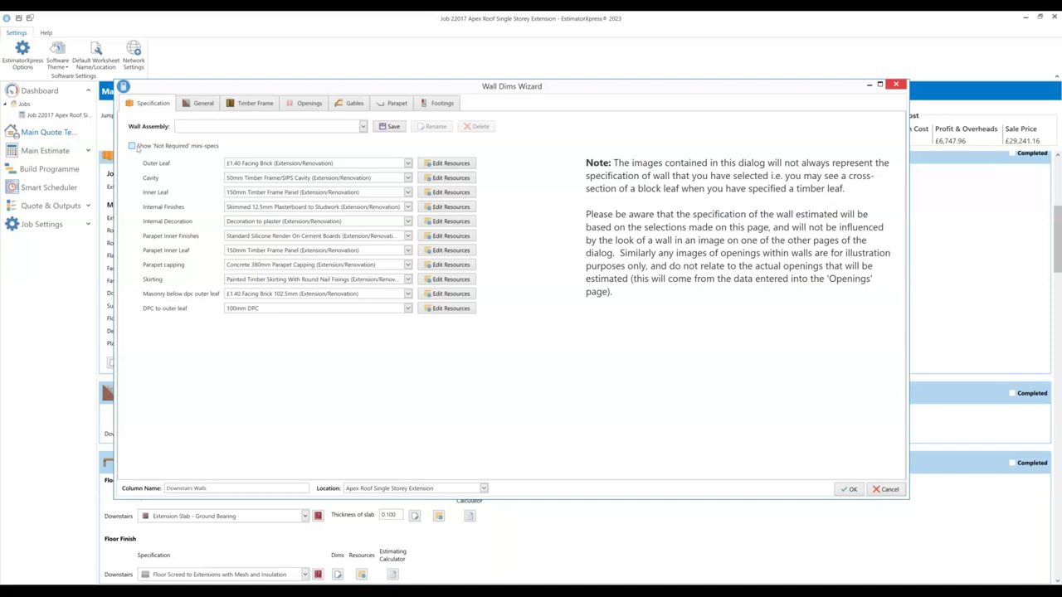
- Show the not-required mini-specs and check the external decoration and external insulation options, leaving both as Not Required
left_click(132, 146)
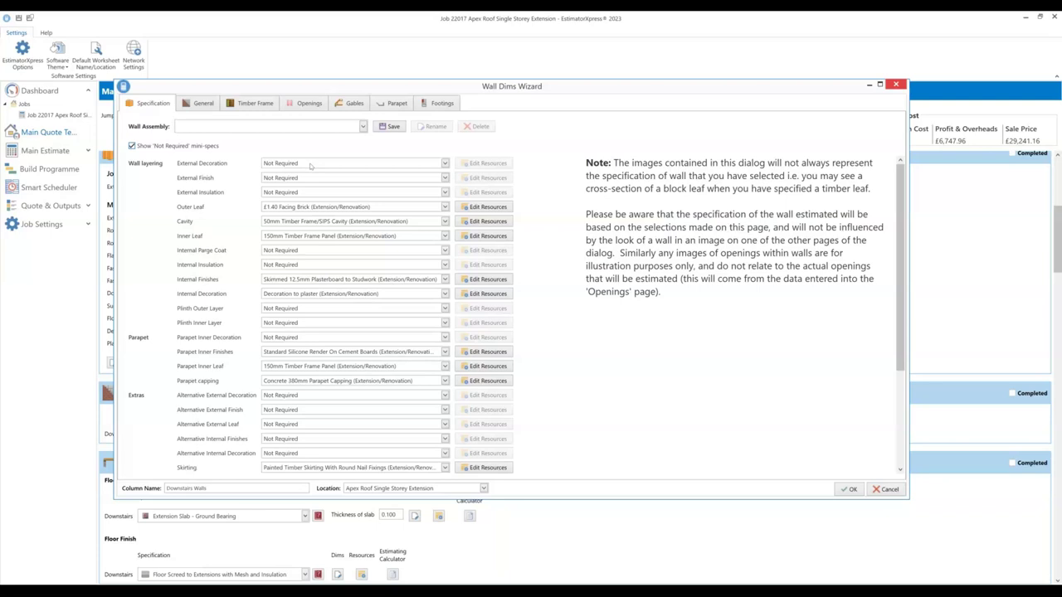
left_click(310, 164)
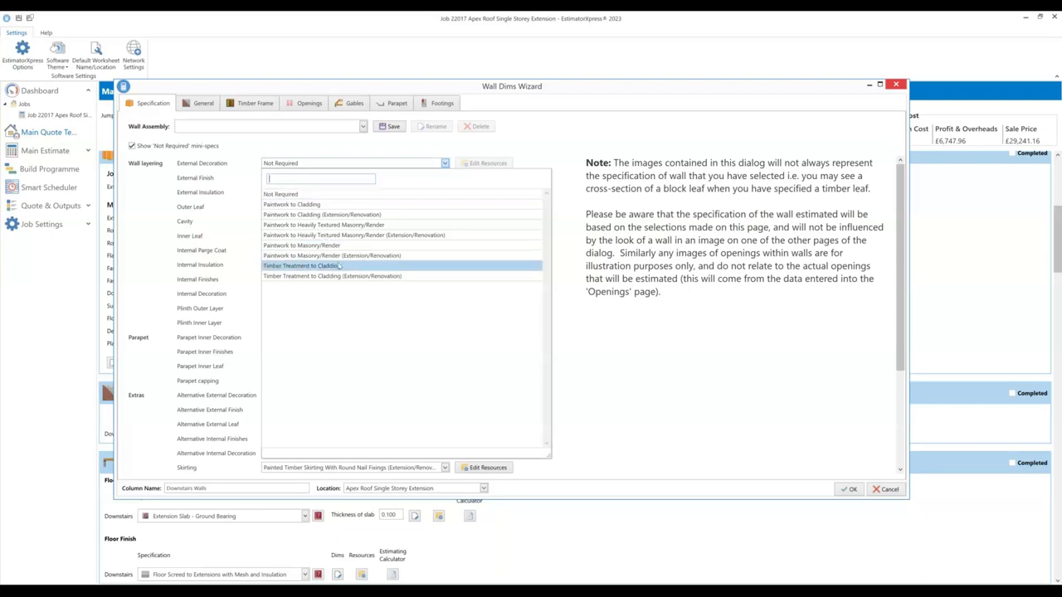
left_click(211, 224)
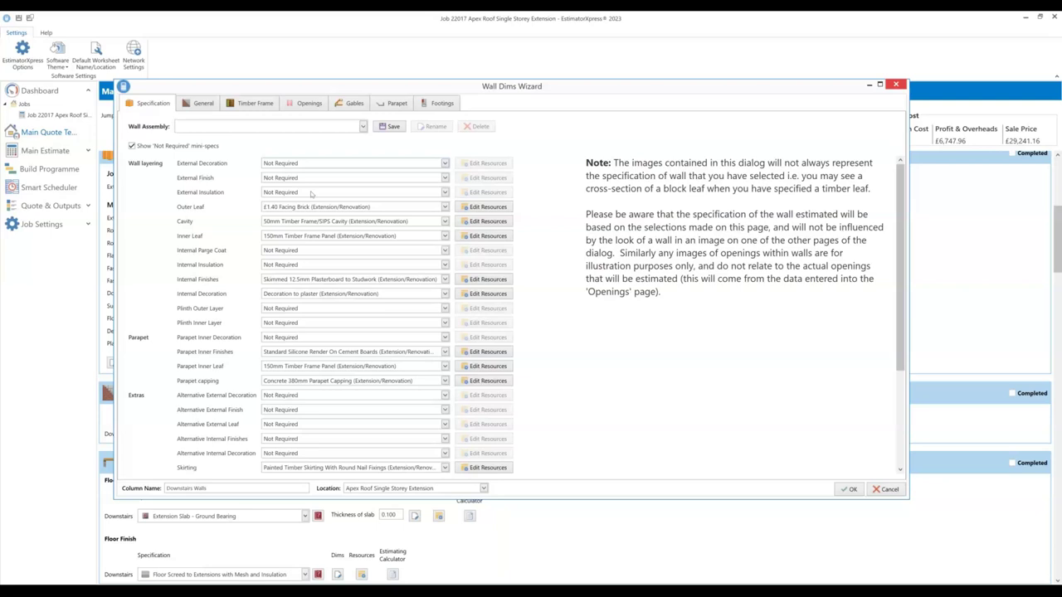
left_click(311, 192)
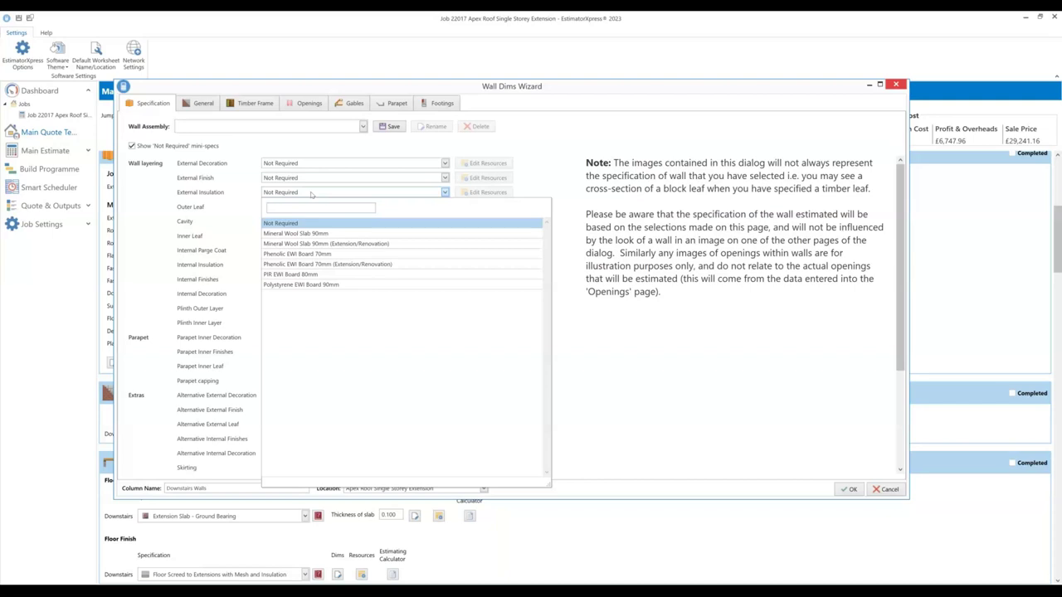
left_click(311, 194)
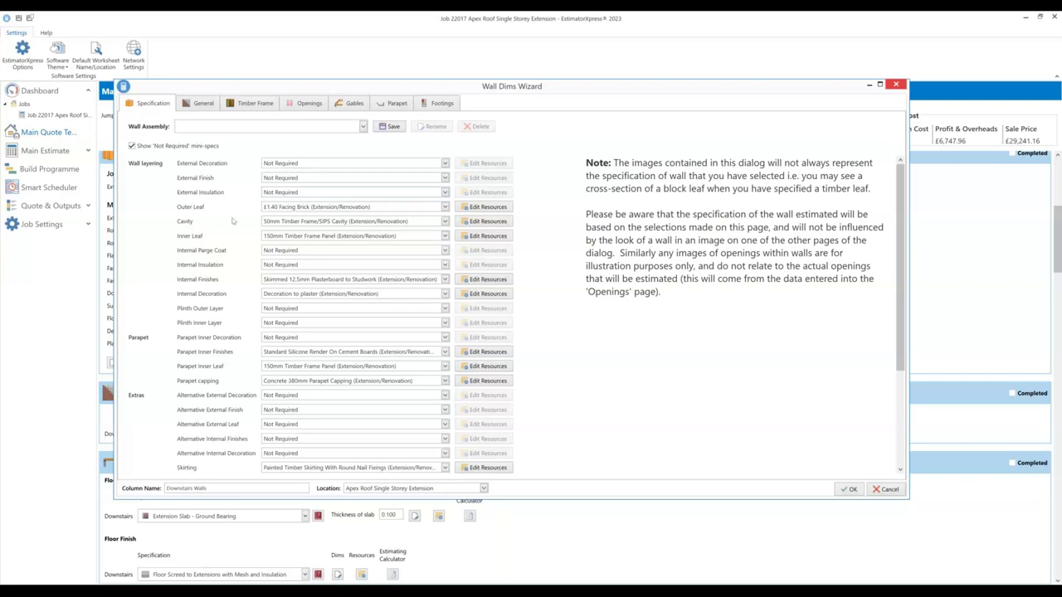
- Check the internal parge coat and internal insulation options for the downstairs walls, leaving both as Not Required
left_click(313, 251)
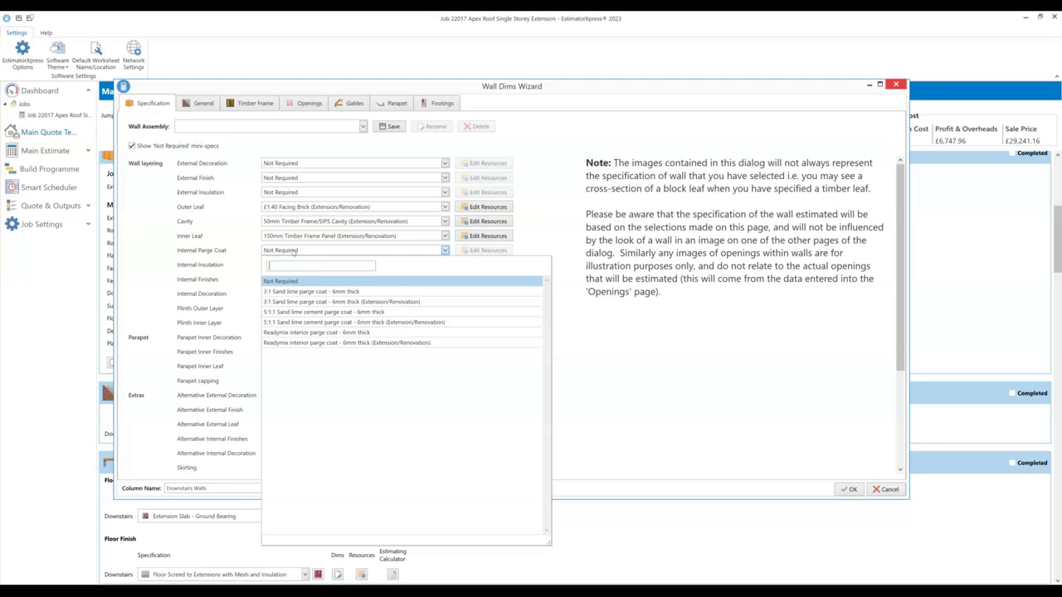
left_click(233, 270)
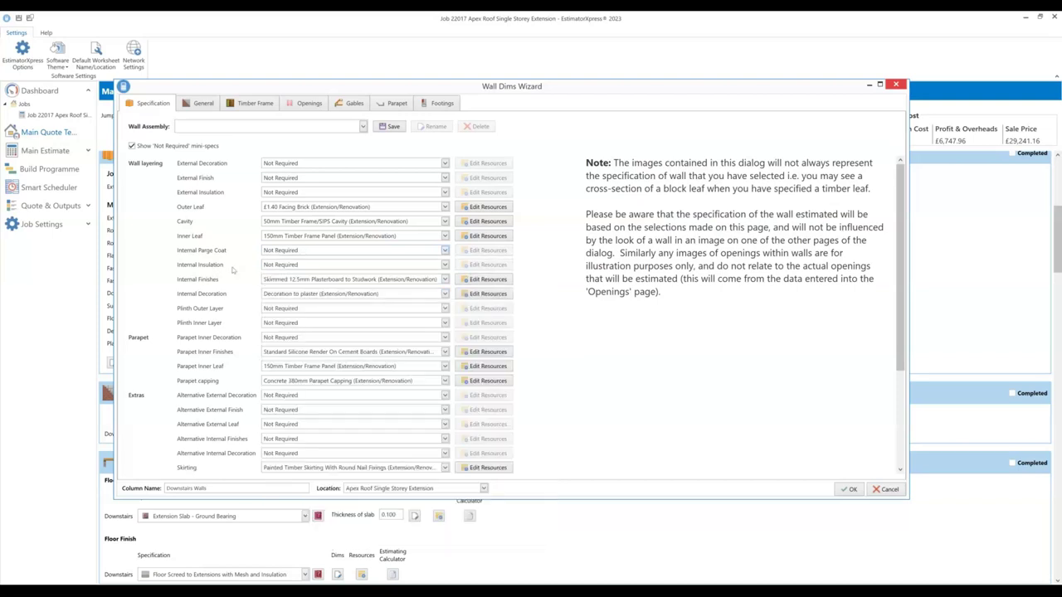
left_click(326, 267)
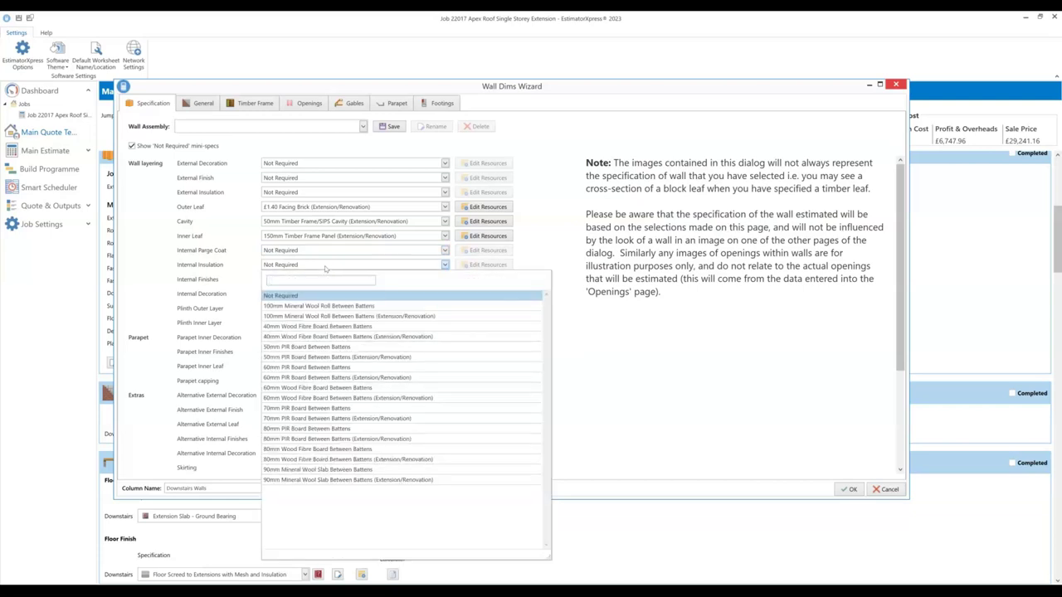
left_click(325, 268)
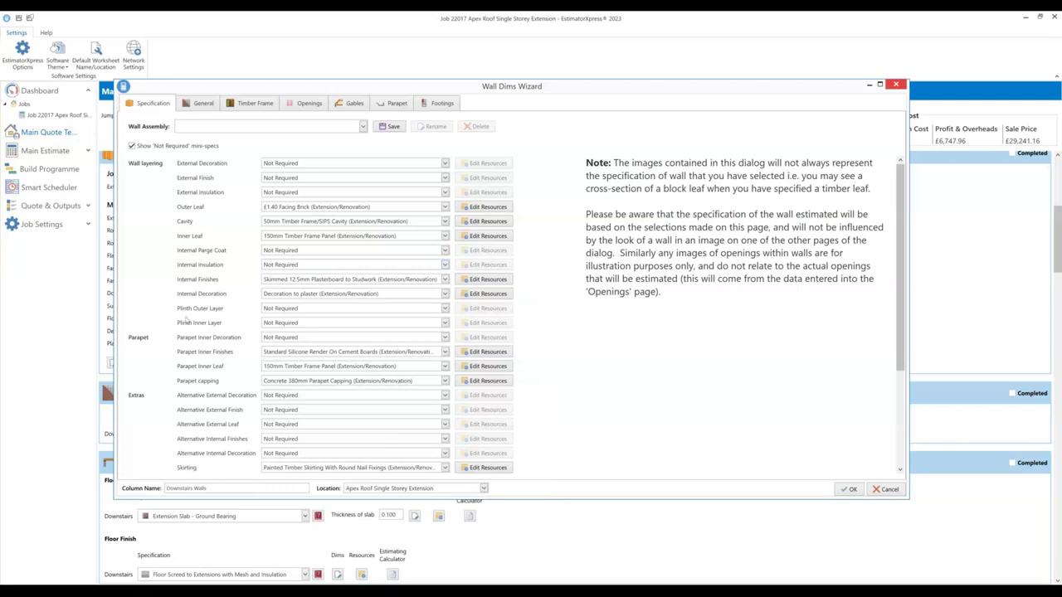
- Review the plinth outer layer and plinth inner layer options without selecting a material for either one
scroll(185, 321, "down", 2)
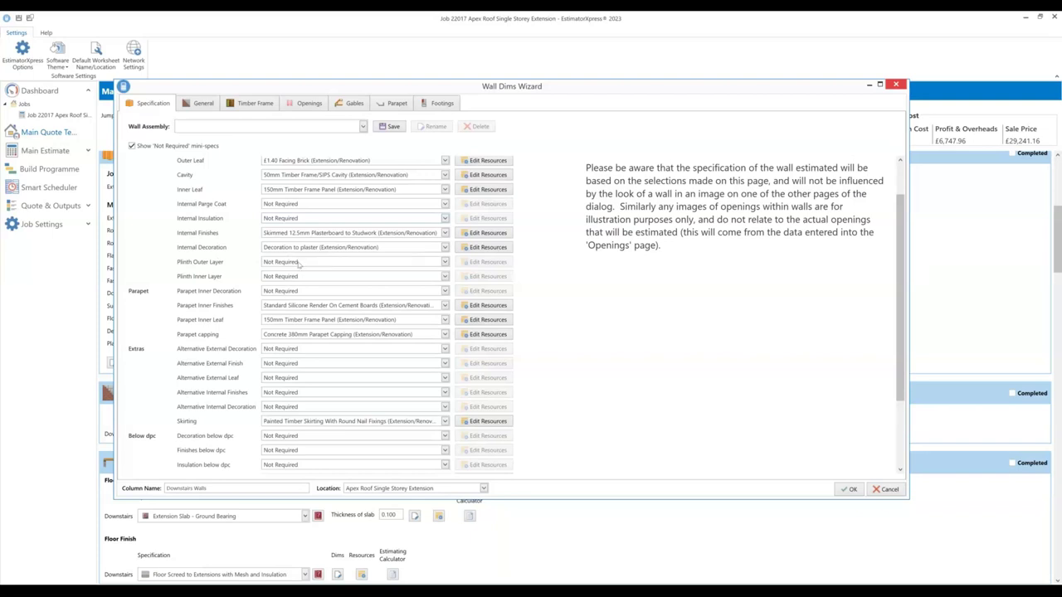
left_click(299, 264)
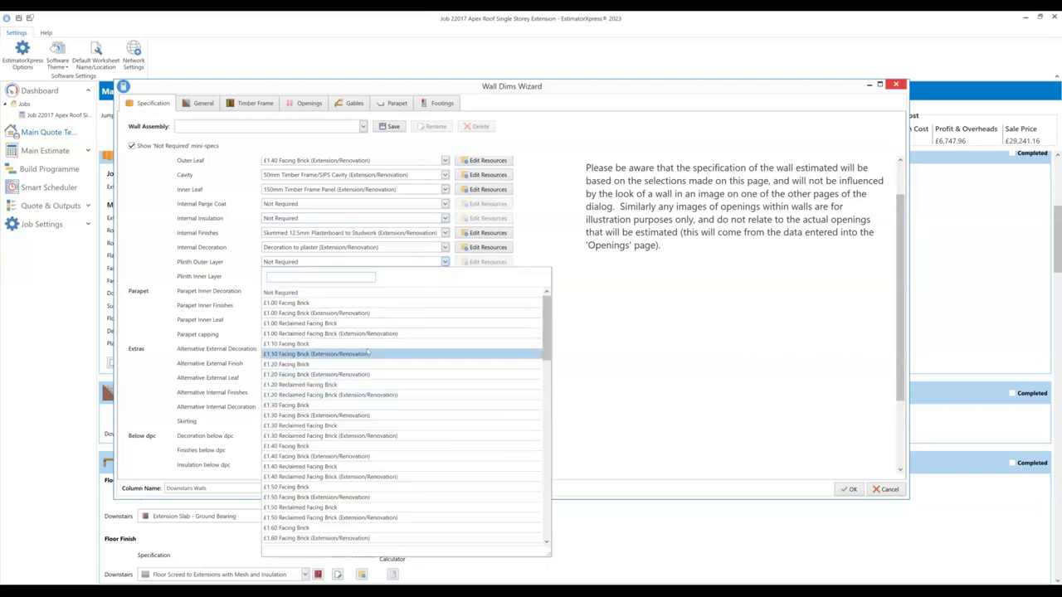
scroll(378, 396, "down", 15)
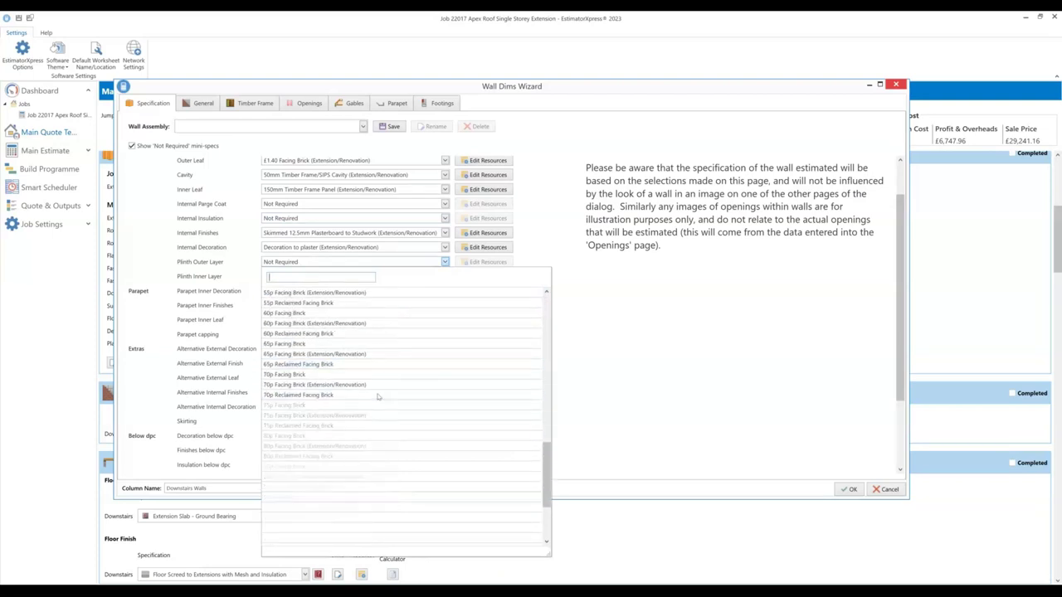
scroll(378, 395, "down", 9)
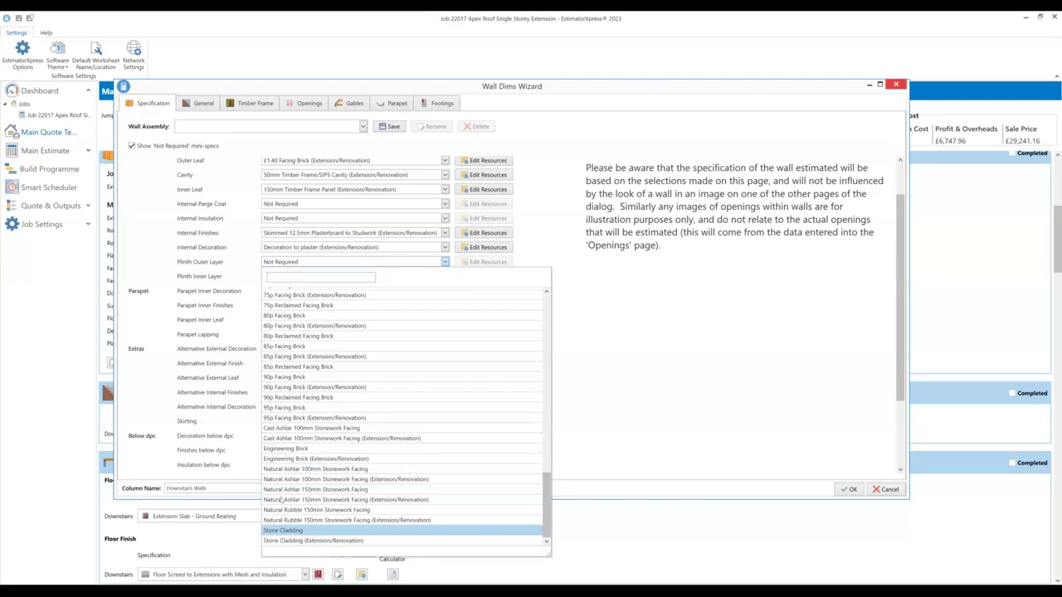
left_click(180, 278)
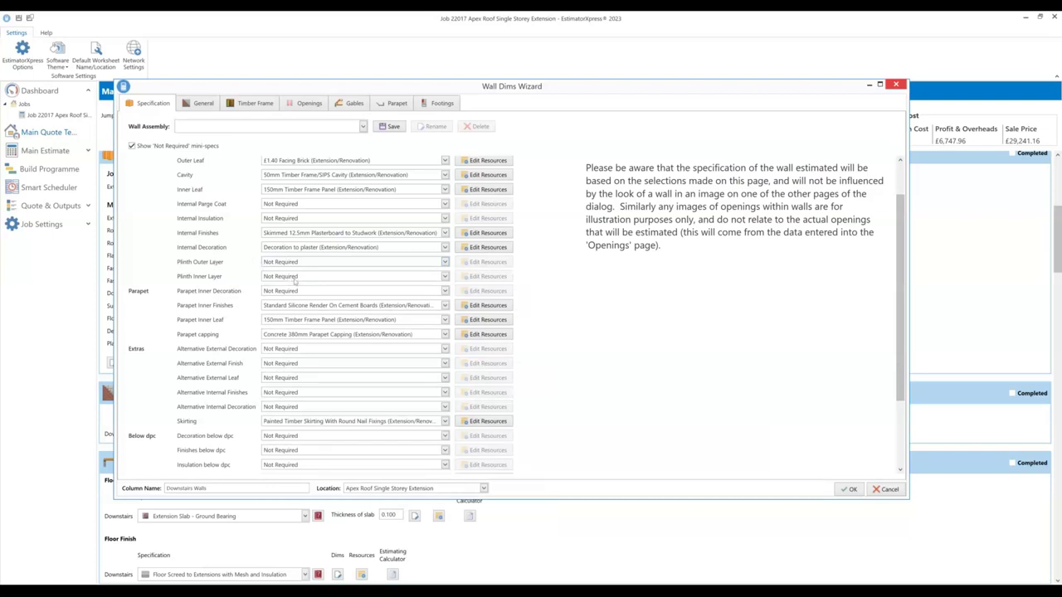
left_click(295, 279)
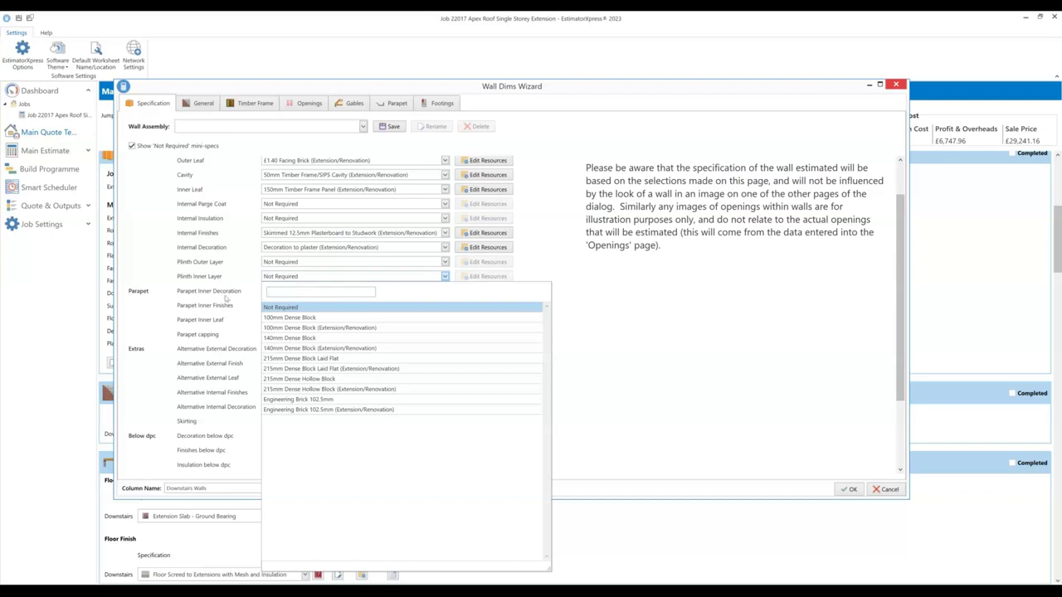
left_click(226, 298)
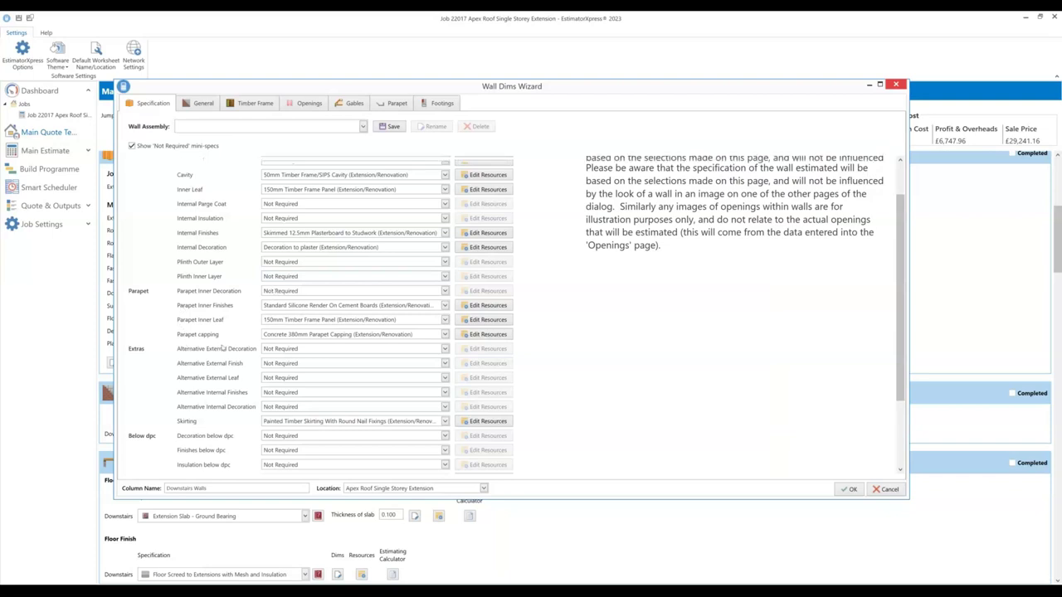
- Set the alternative external finish of the downstairs walls to Sheet Metal Cladding (Extension/Renovation)
scroll(222, 348, "down", 5)
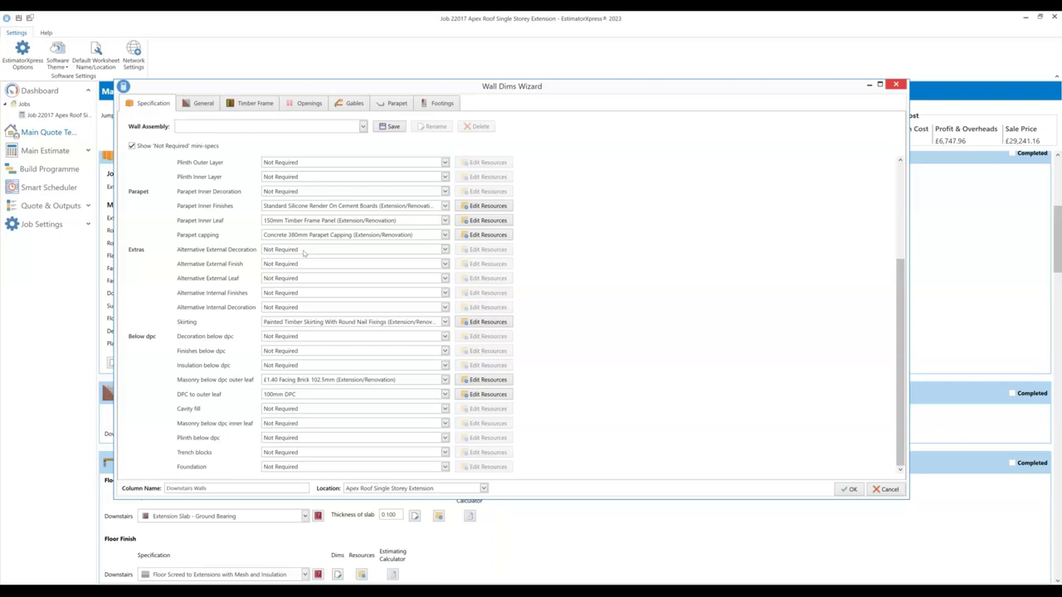
left_click(289, 264)
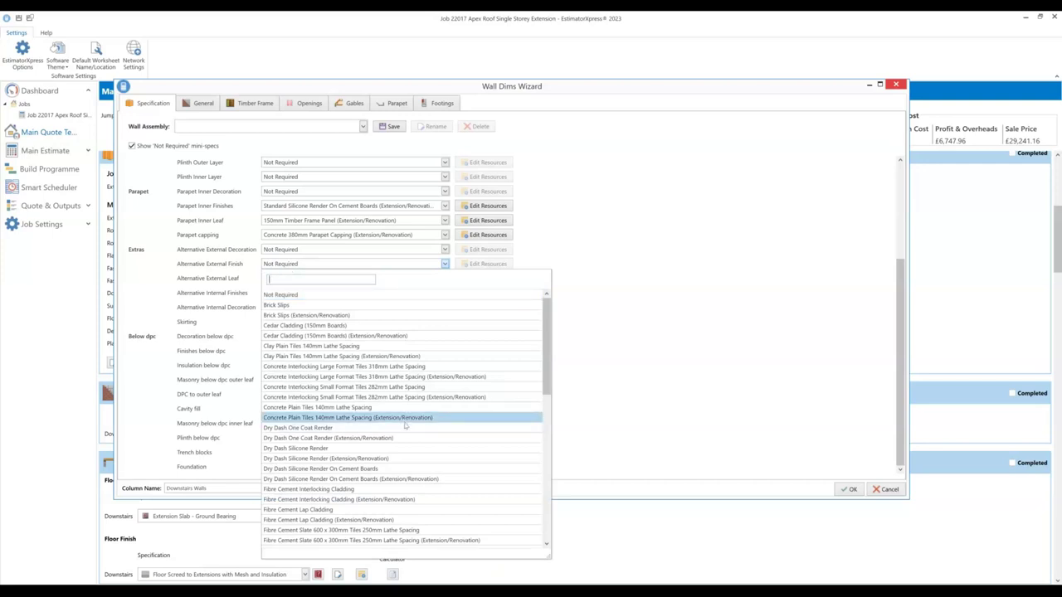
scroll(406, 425, "down", 15)
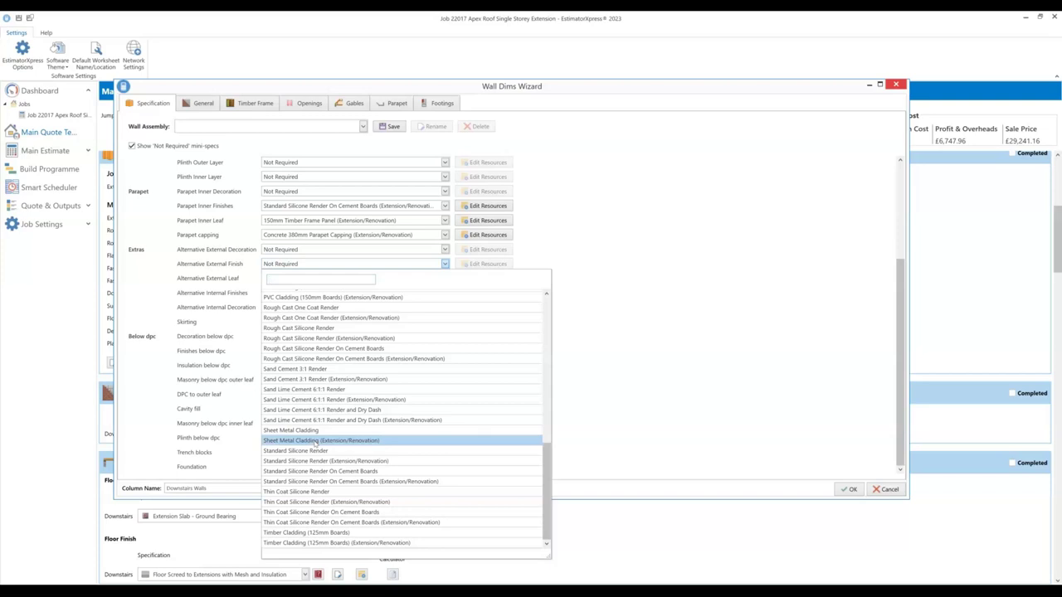
left_click(315, 442)
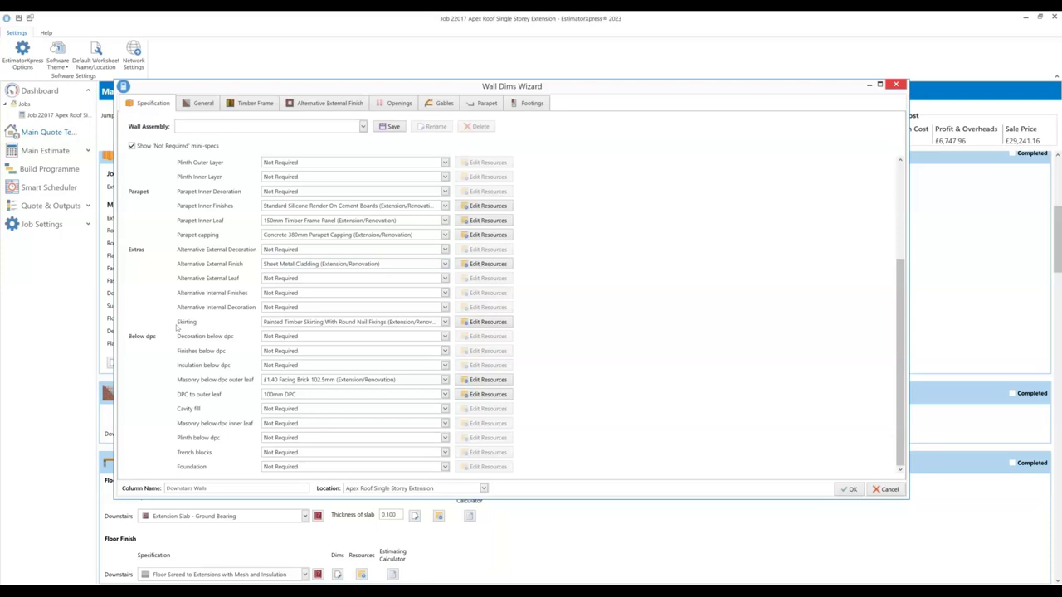
- Filter the alternative external leaf options by "block" and choose 100mm Dense Block (Extension/Renovation)
left_click(279, 279)
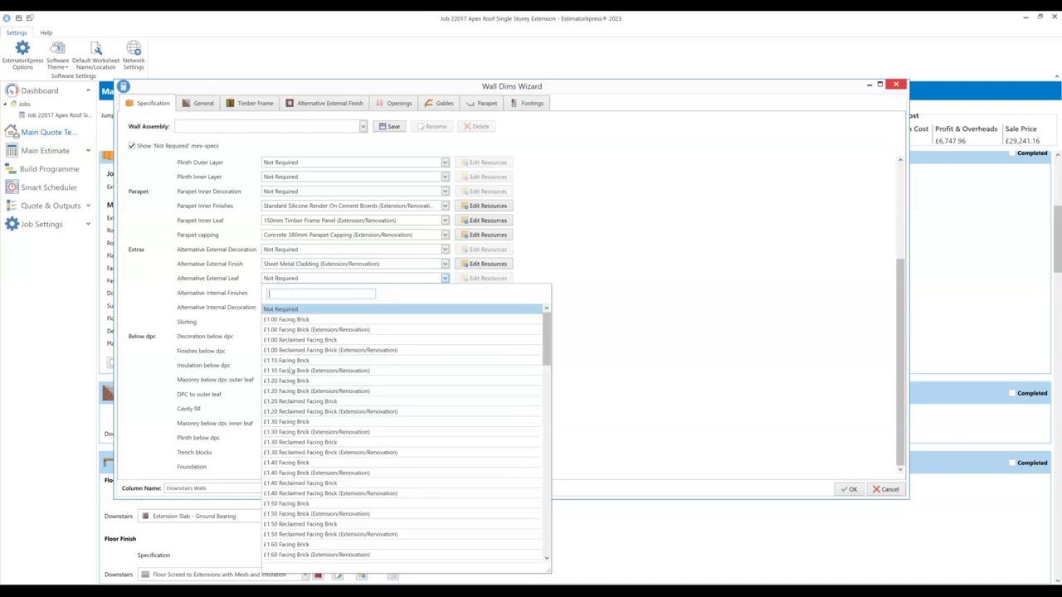
scroll(324, 391, "down", 5)
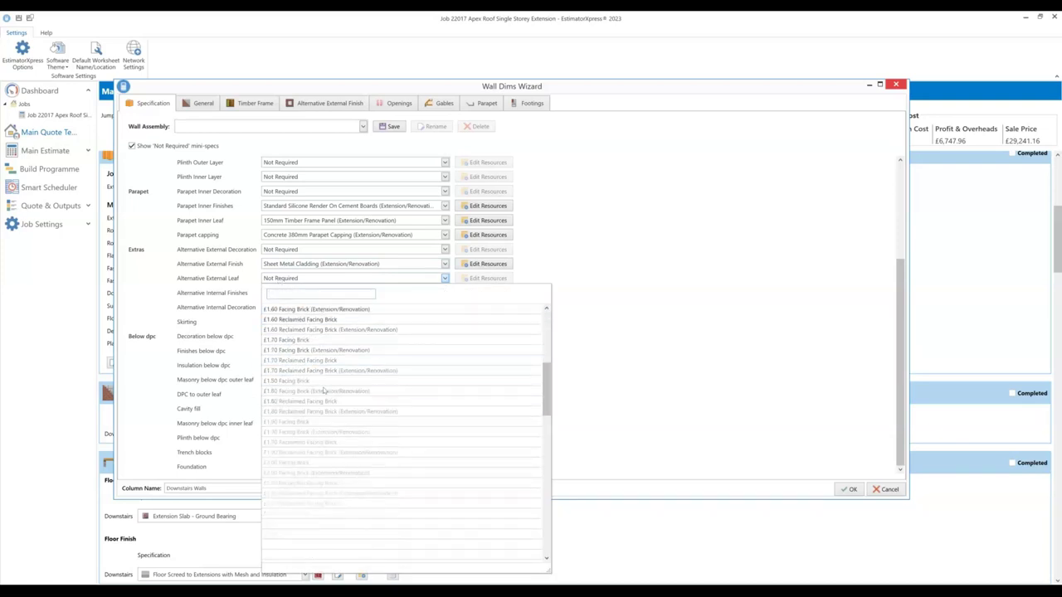
scroll(328, 365, "up", 2)
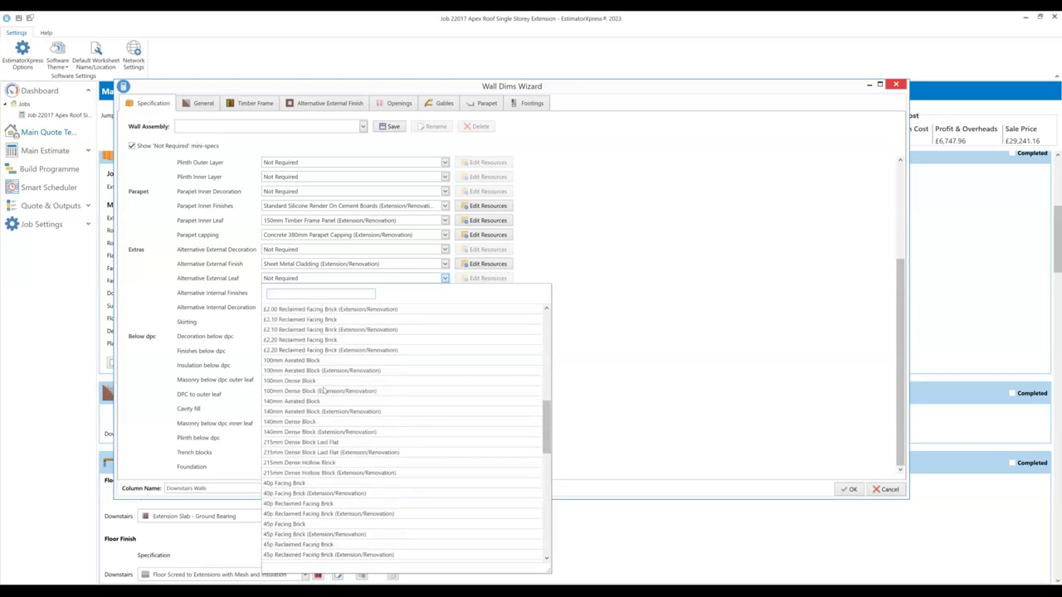
type("block")
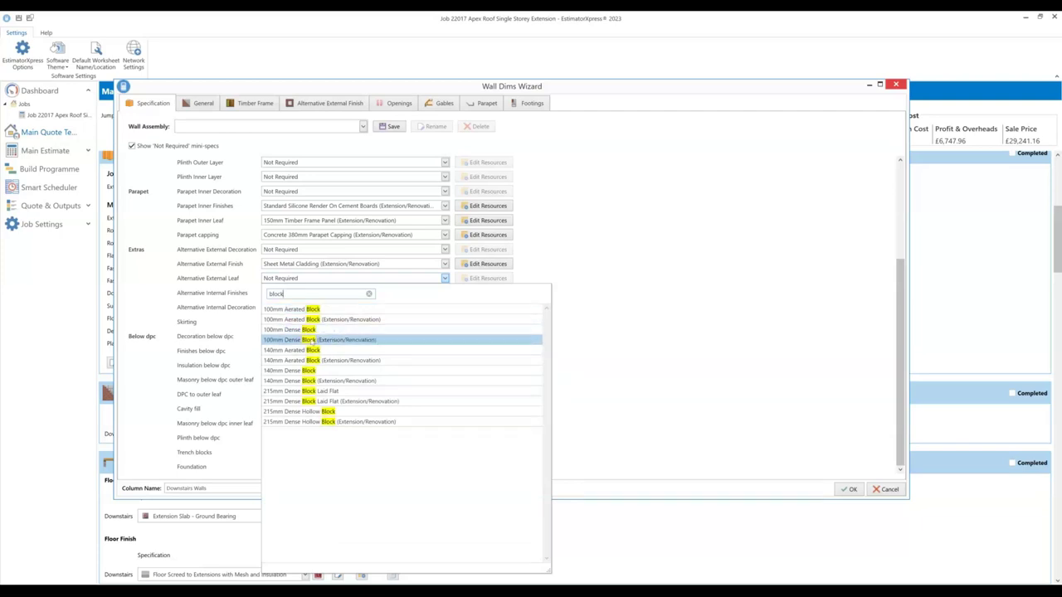
left_click(312, 340)
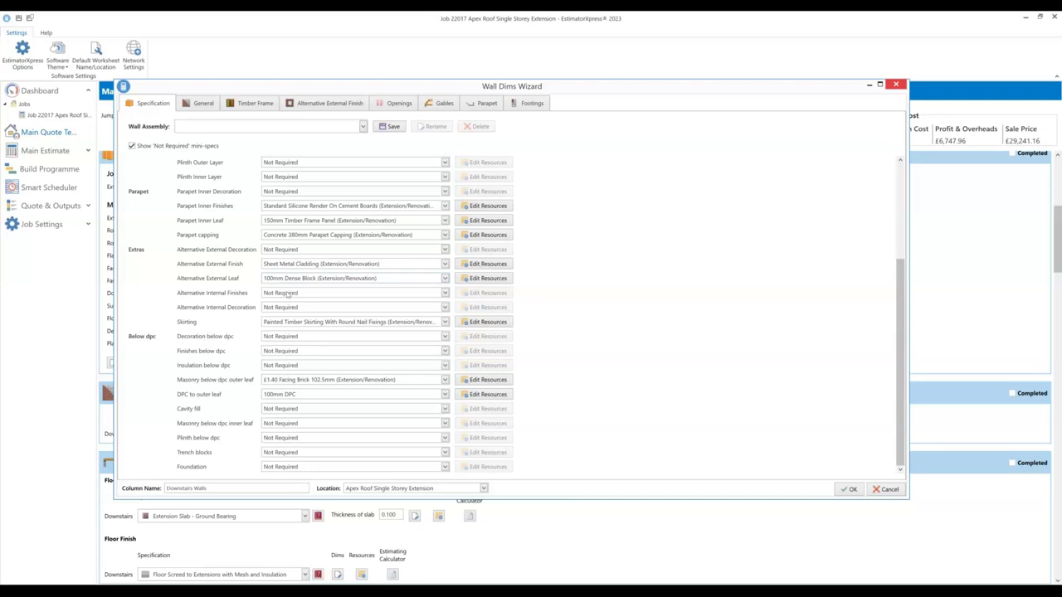
- Set the alternative internal finishes to Tile Backer Board 12mm Adhesive Fixed (Extension/Renovation)
left_click(288, 295)
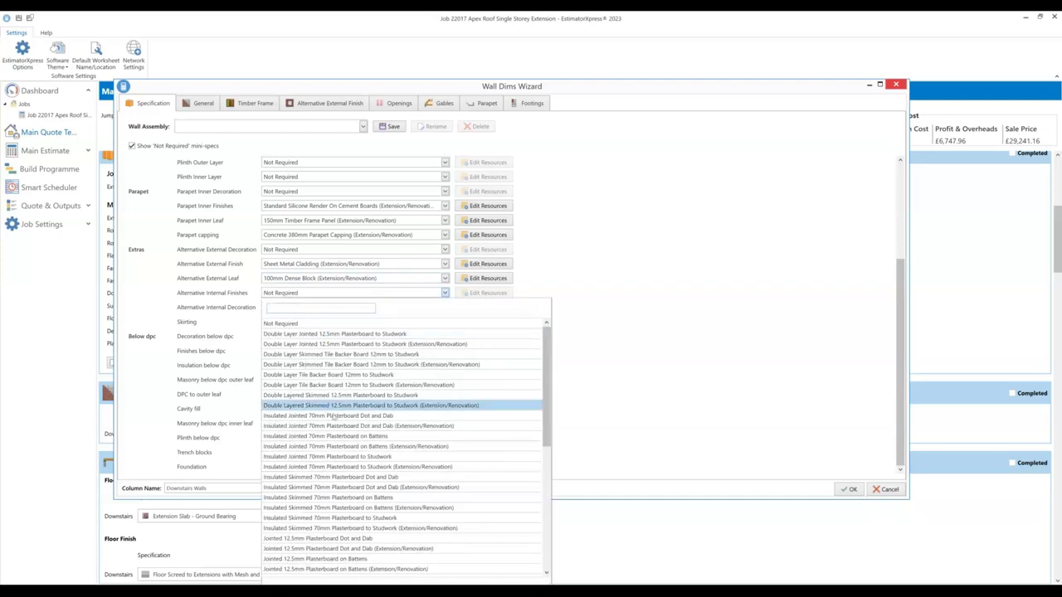
scroll(336, 415, "down", 1)
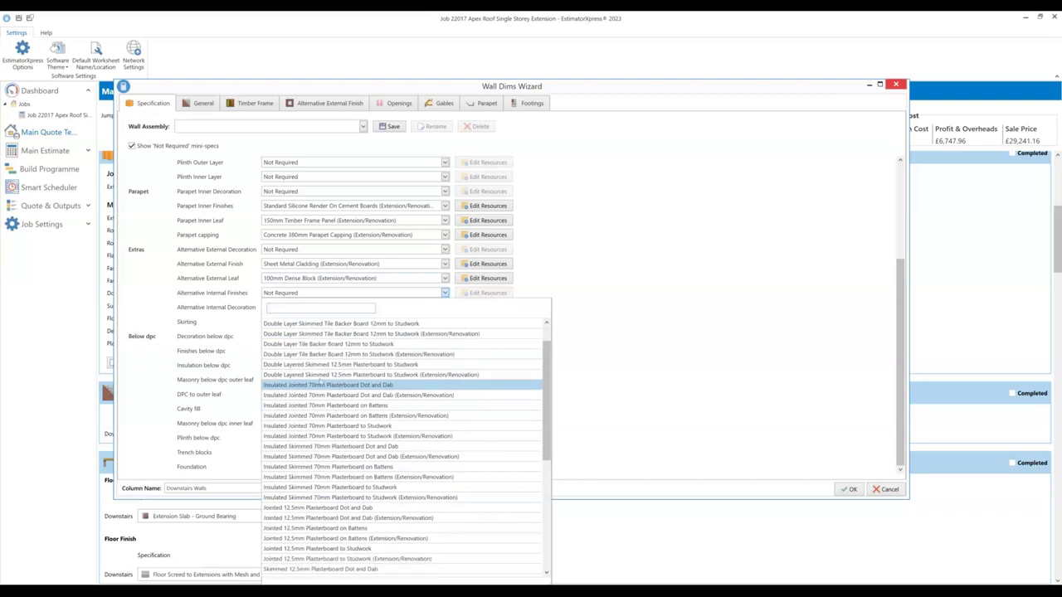
scroll(332, 429, "down", 8)
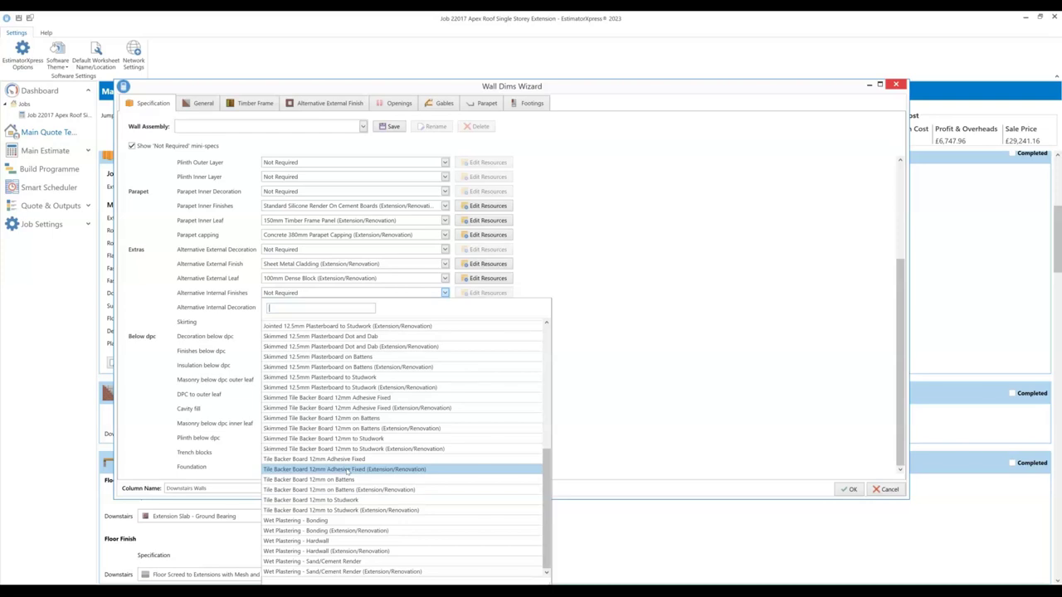
left_click(347, 469)
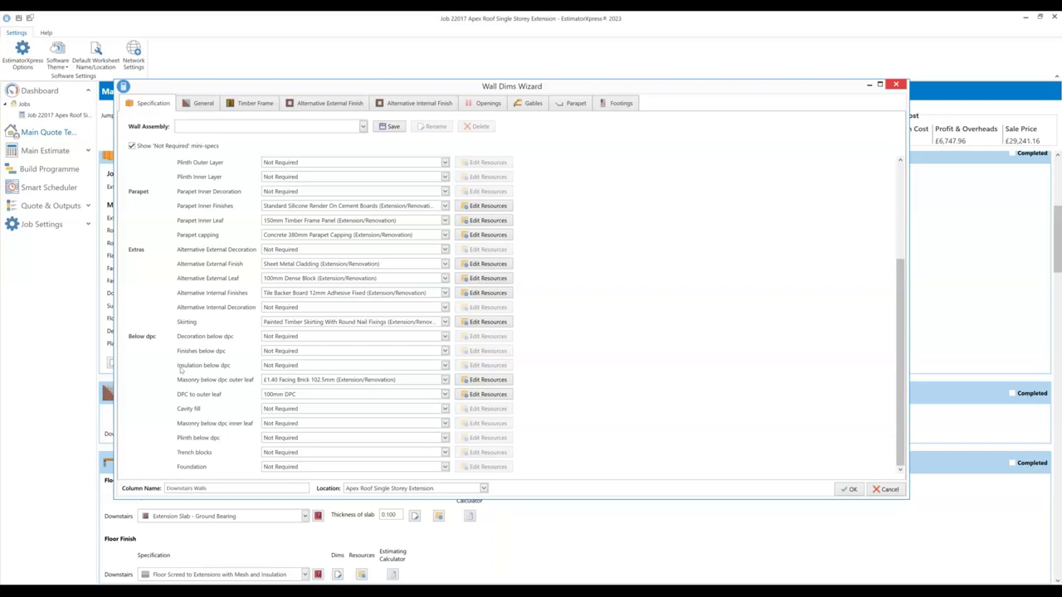
- Examine the resources behind the sheet metal cladding finish, including the cladding material choices, and close them without changes
scroll(180, 371, "up", 3)
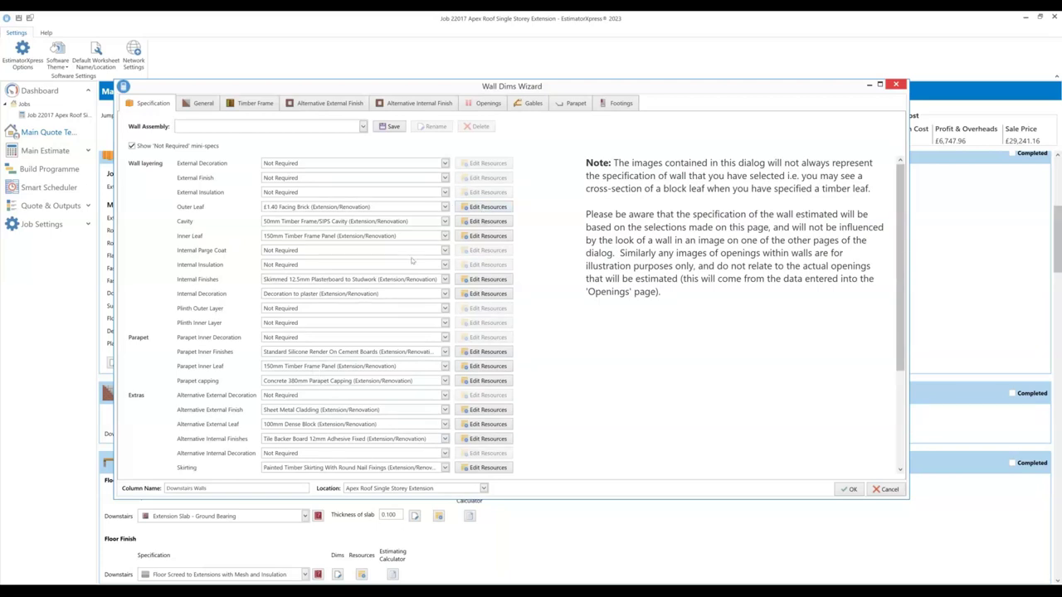
scroll(411, 260, "down", 1)
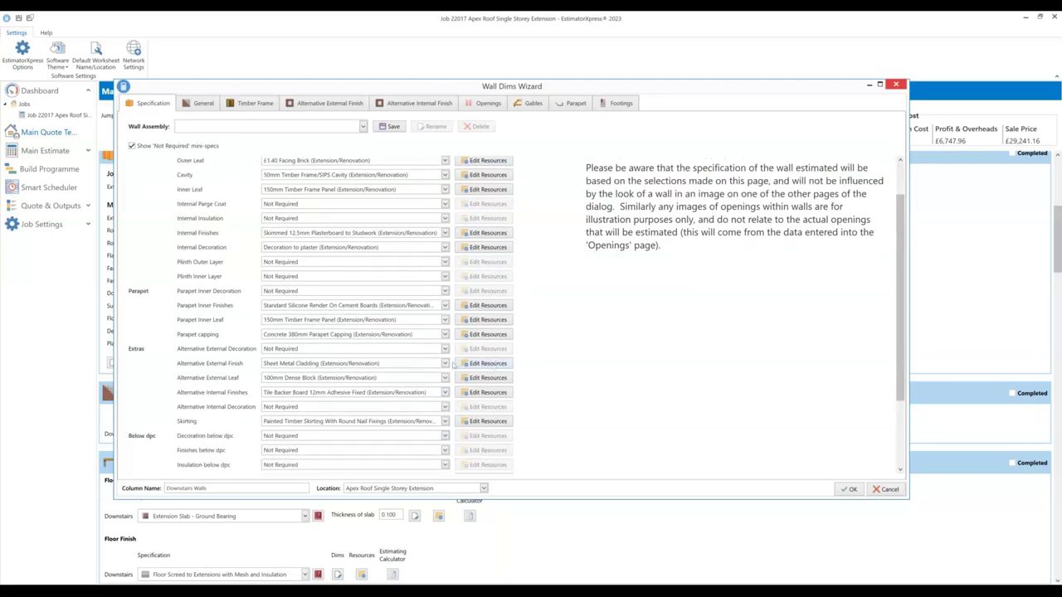
left_click(488, 364)
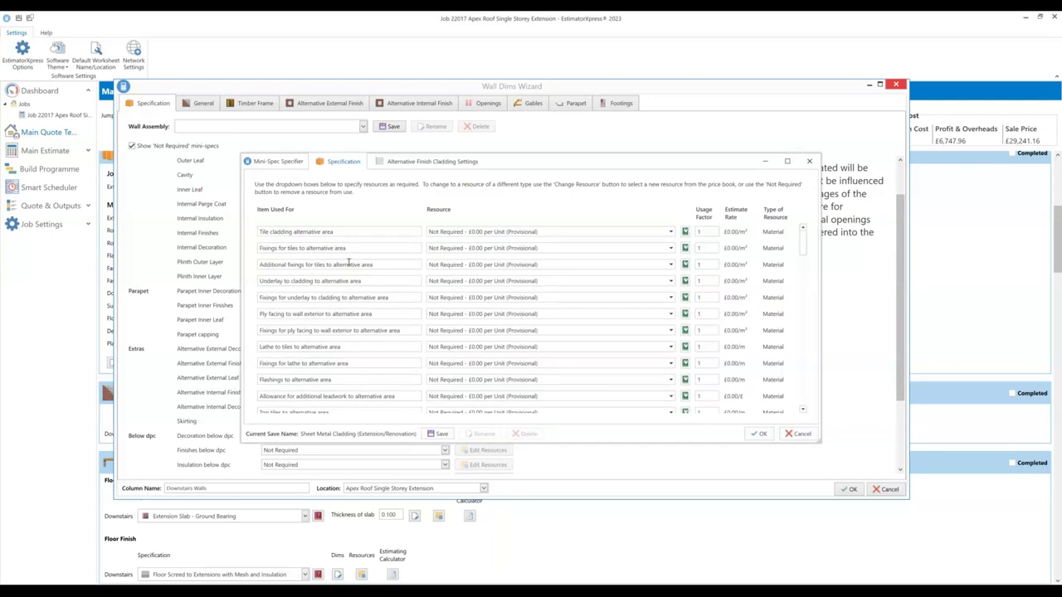
scroll(335, 264, "down", 10)
scroll(335, 264, "up", 5)
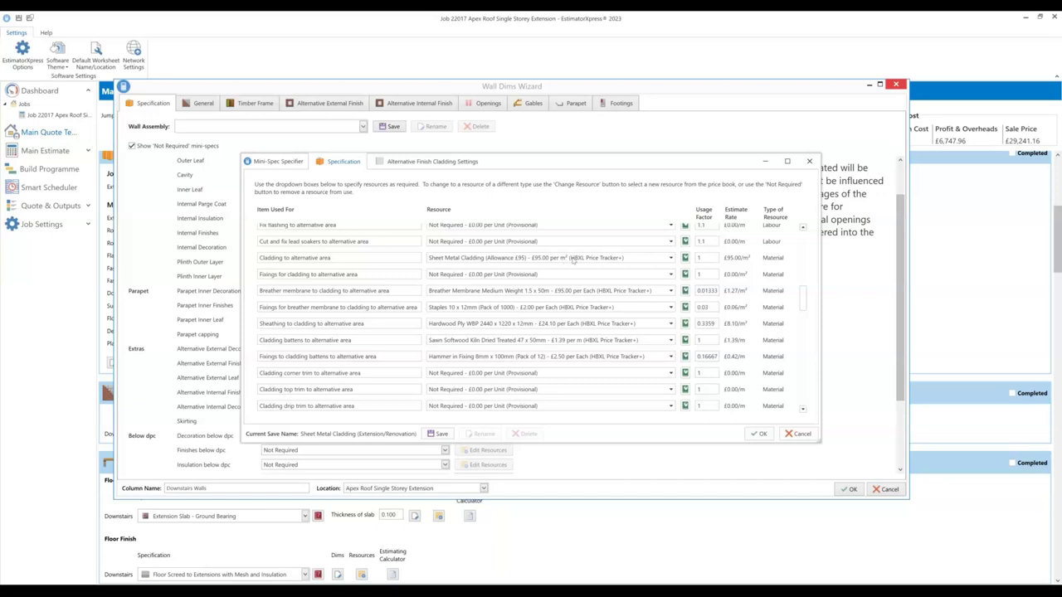
left_click(573, 260)
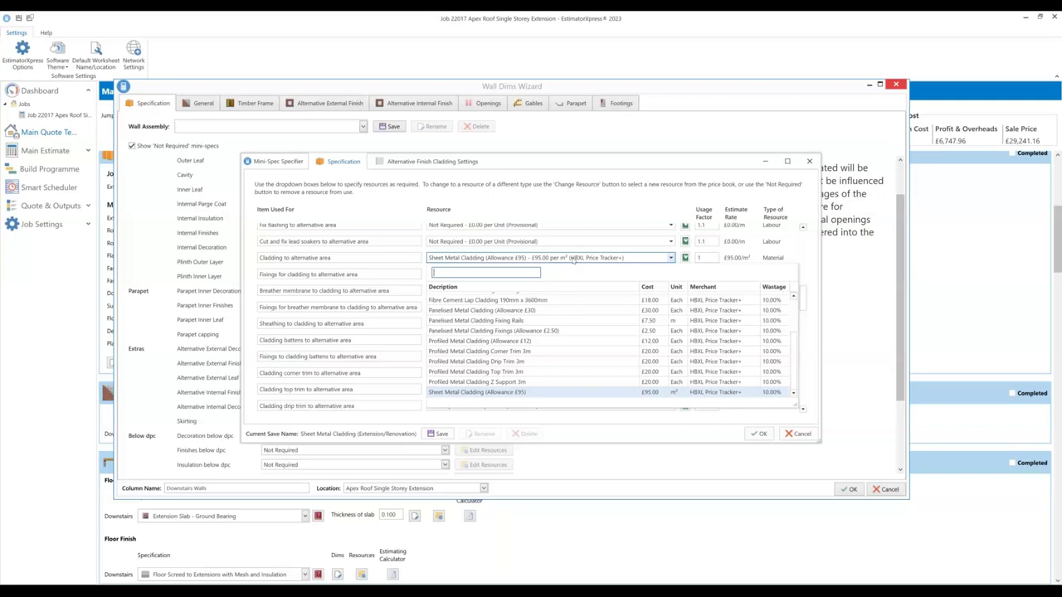
left_click(573, 259)
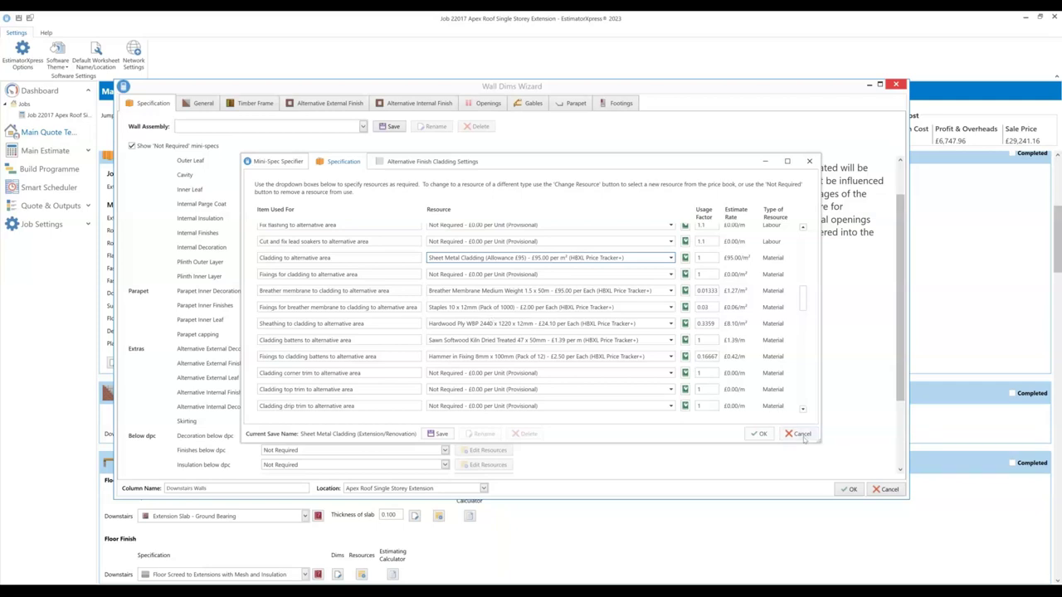
scroll(493, 277, "down", 1)
scroll(492, 277, "up", 1)
left_click(799, 434)
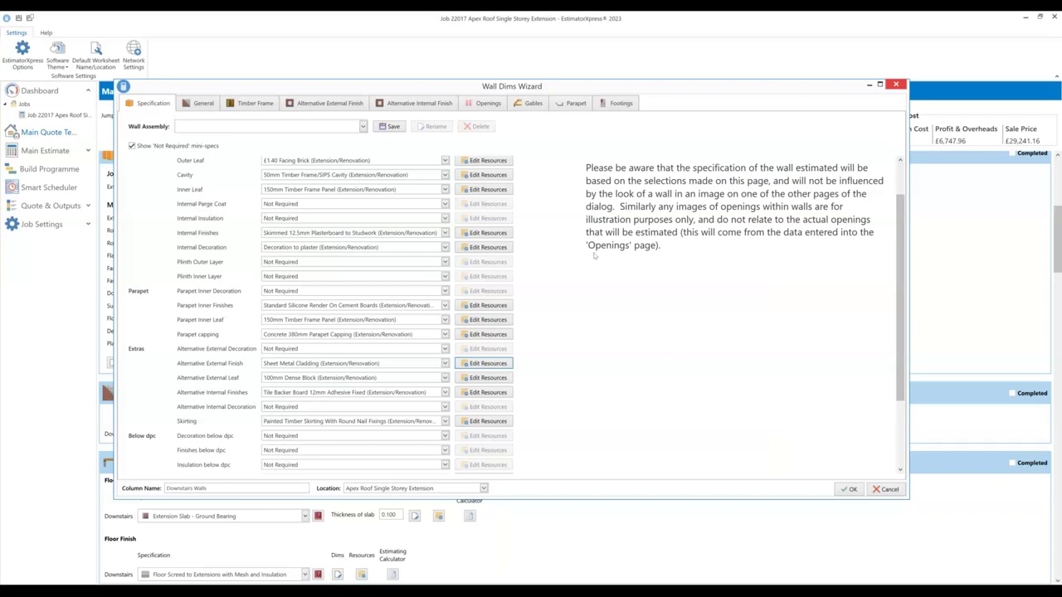
- Show the general dimensions of the downstairs walls and check the guidance for the depth of floor zone
scroll(161, 288, "up", 1)
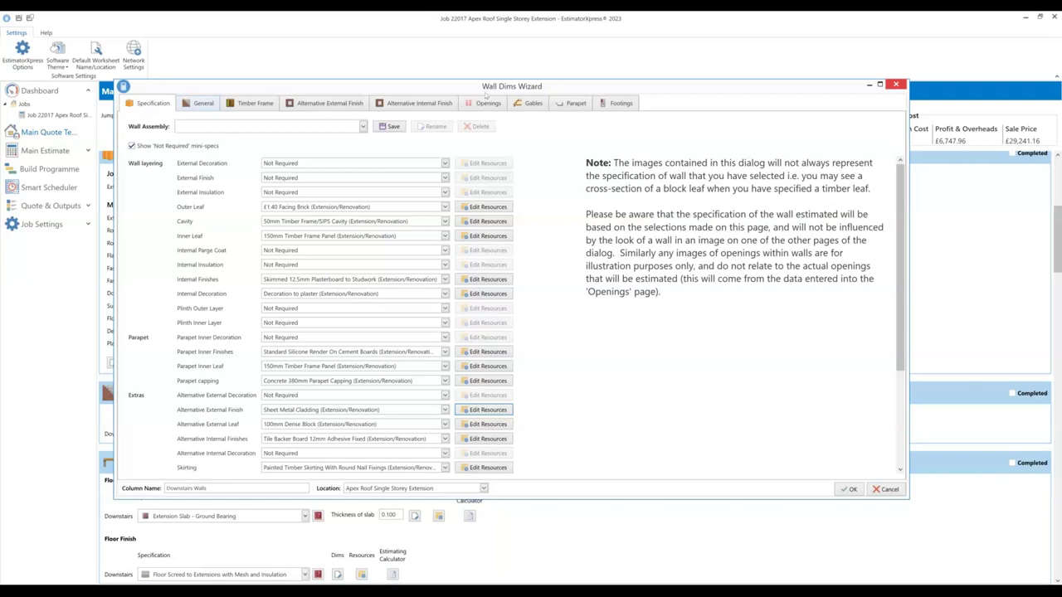
left_click(198, 105)
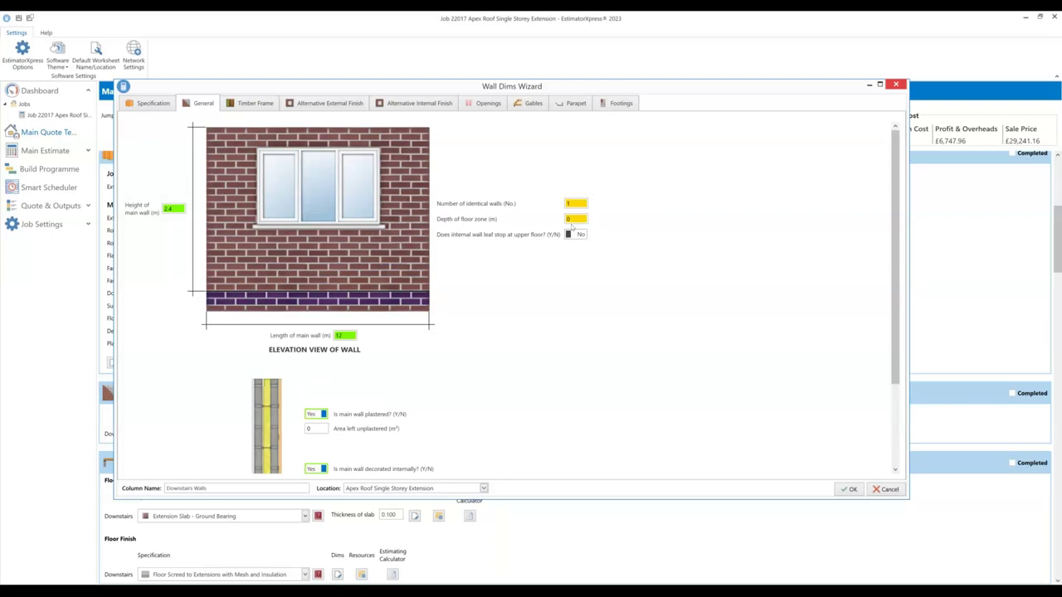
mouse_move(574, 227)
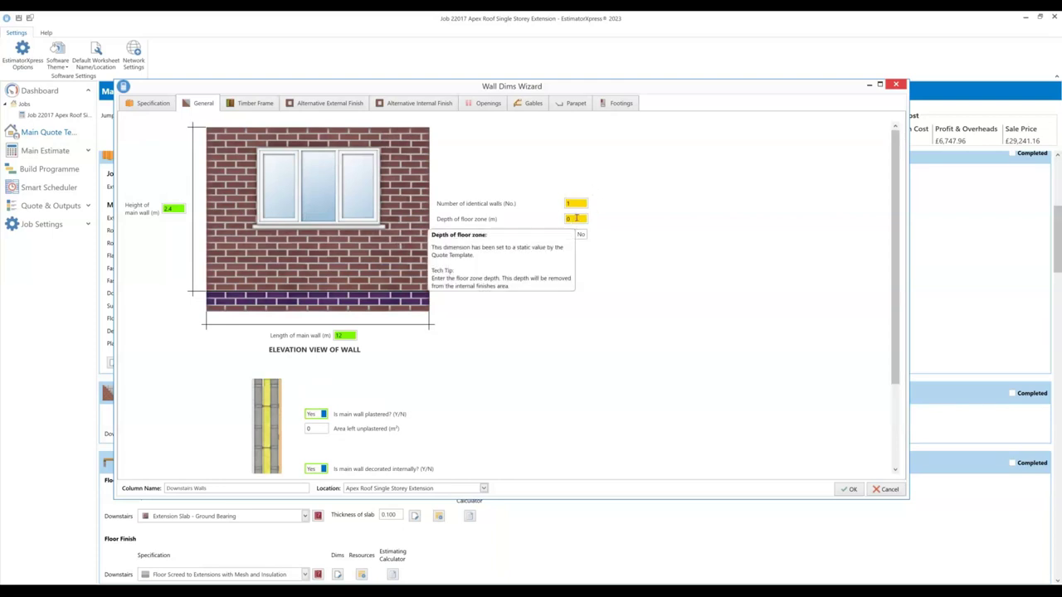
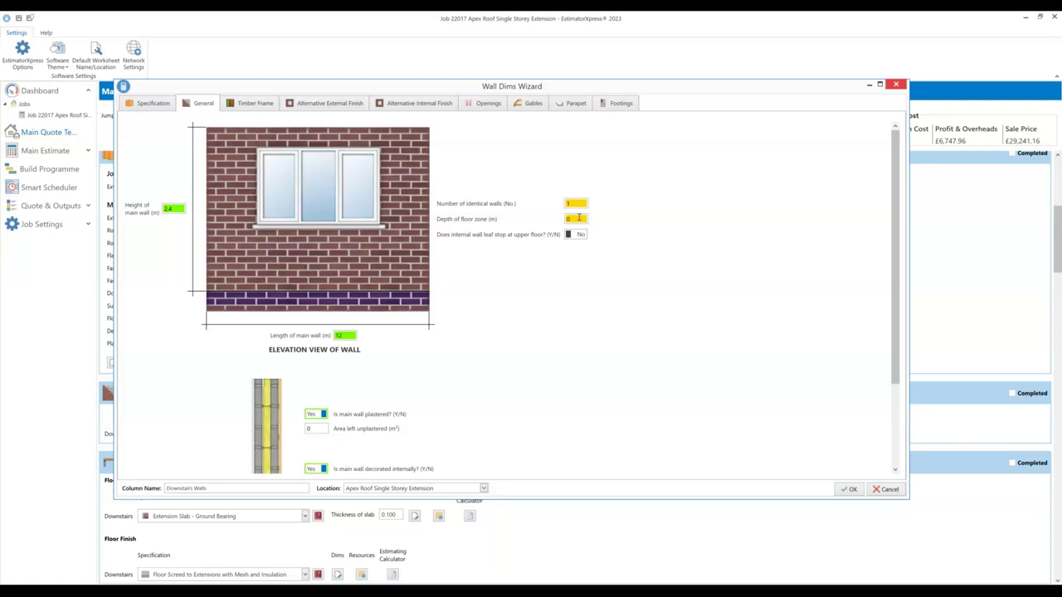
- Review the main wall's plastering, decoration and skirting settings, including the area left unplastered and the length left unskirted
mouse_move(578, 218)
scroll(431, 363, "down", 1)
scroll(431, 364, "down", 1)
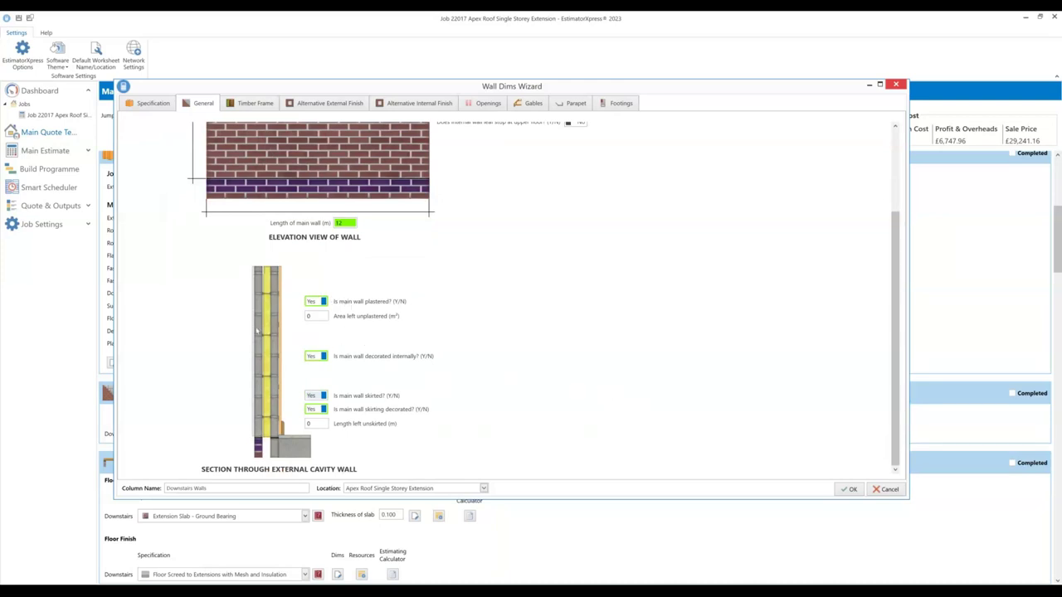
left_click(313, 316)
left_click(318, 424)
- Examine the timber frame panel dimensions, including the stud, opening, fixing, membrane and plant details
left_click(253, 103)
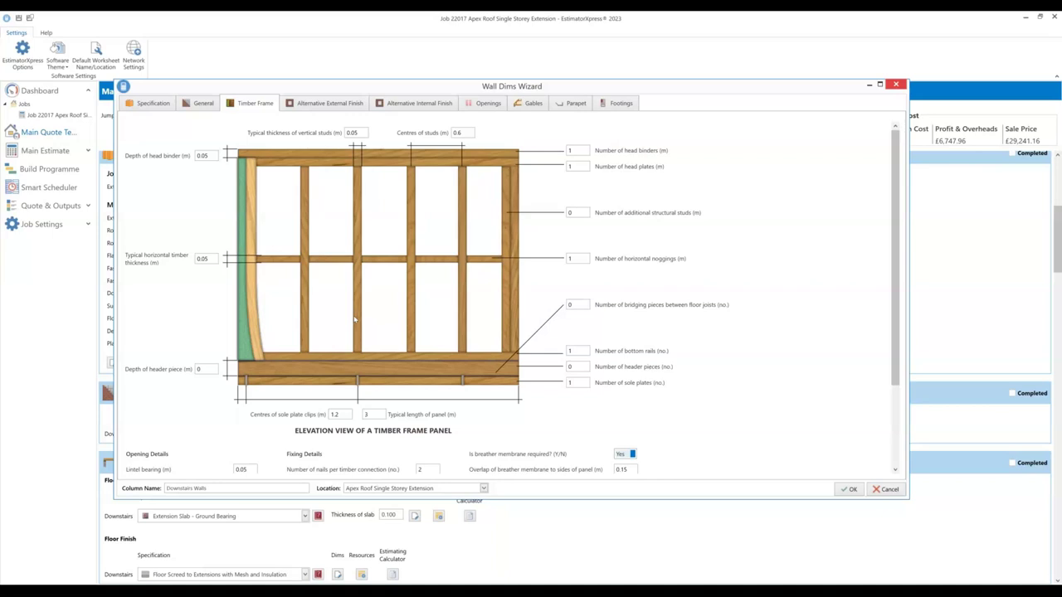
scroll(355, 320, "down", 3)
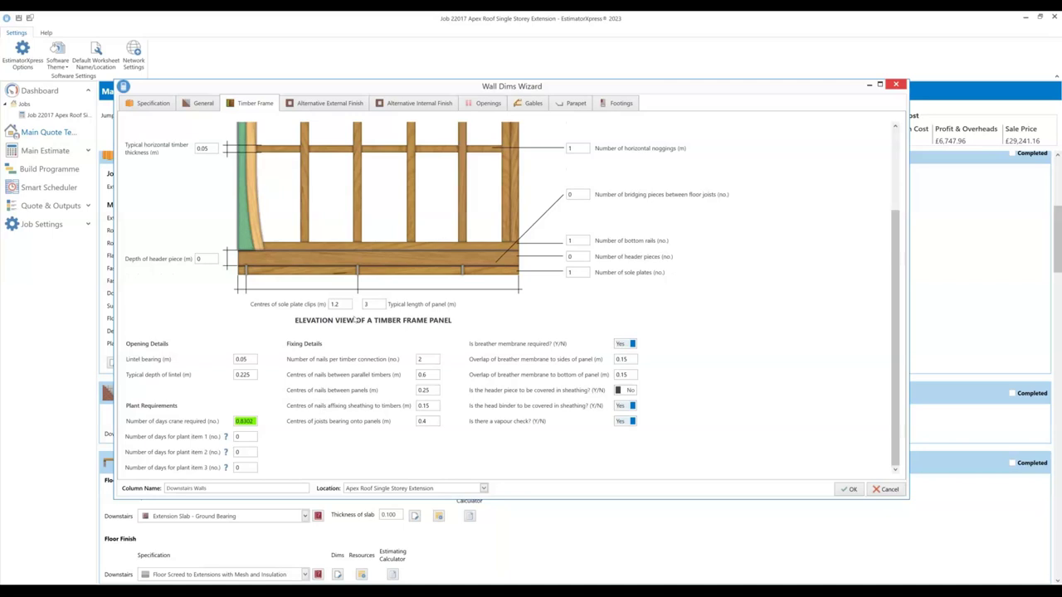
scroll(355, 319, "up", 3)
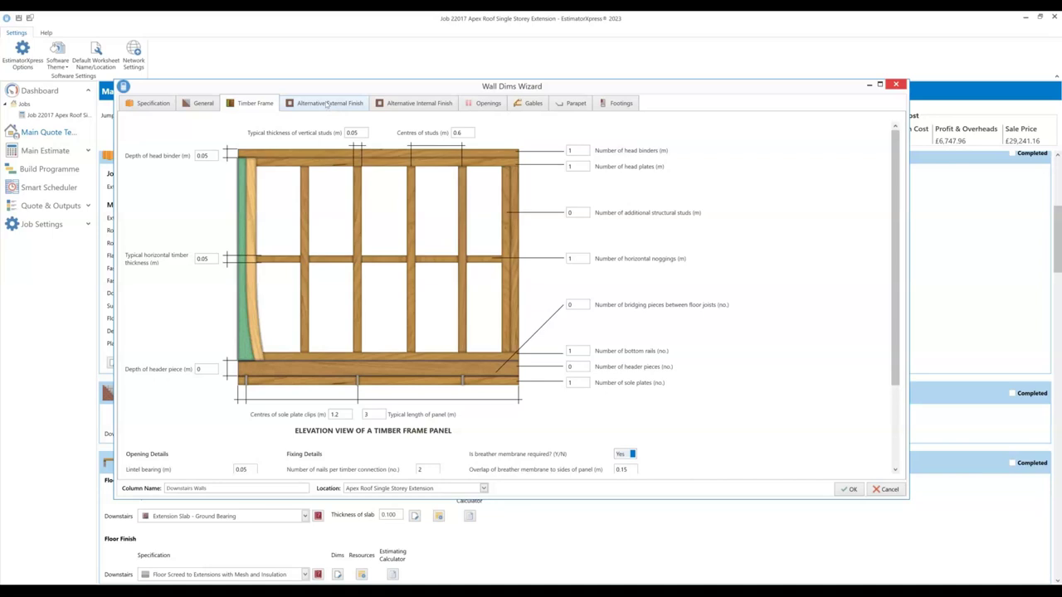
- Add an alternative external finish as a 2 m by 2 m rectangular area within the wall that requires the alternative external leaf
left_click(329, 103)
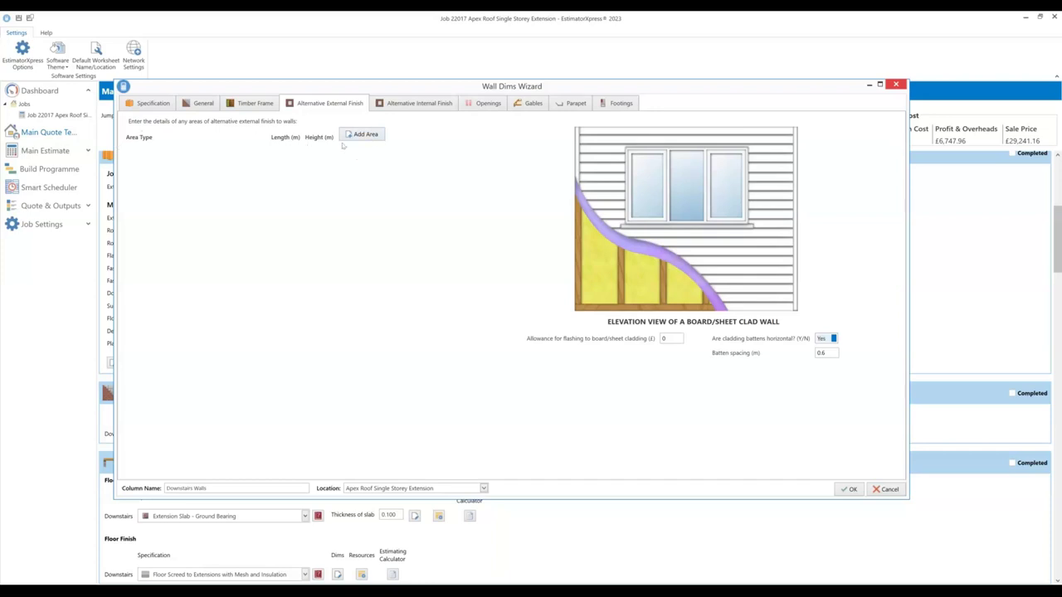
left_click(379, 137)
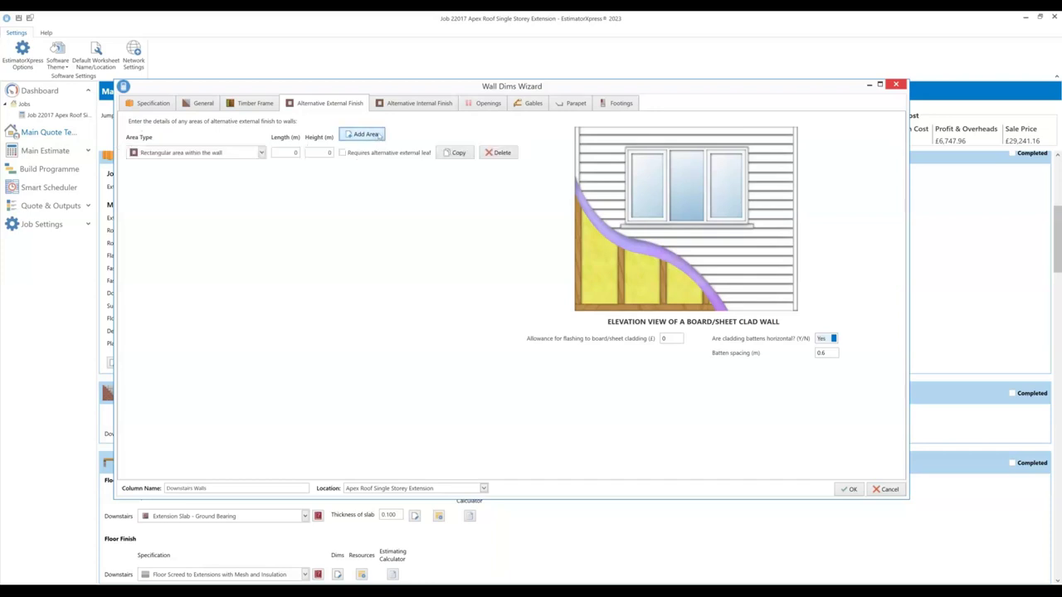
left_click(209, 155)
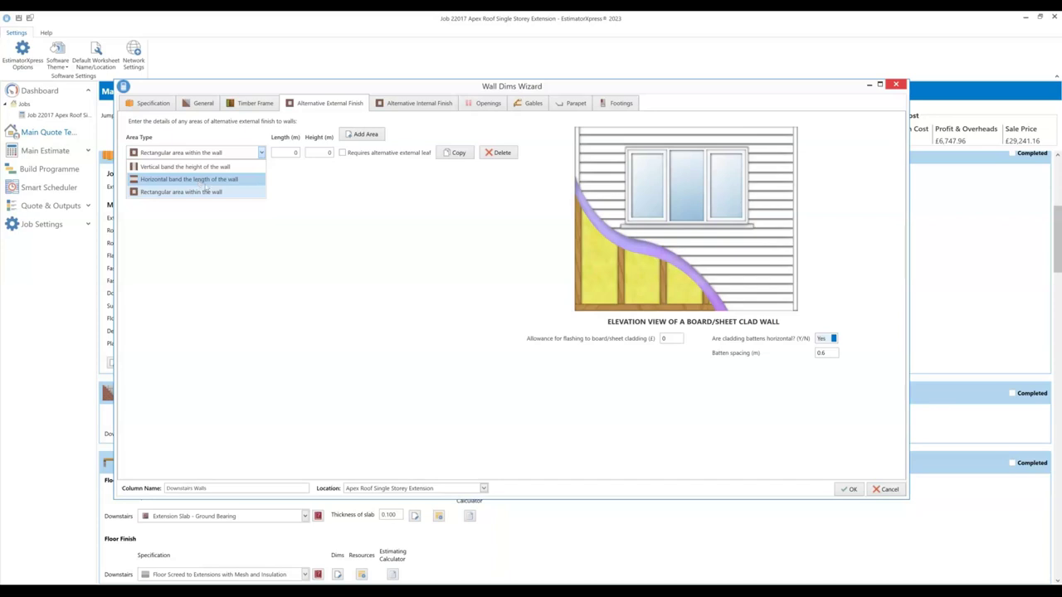
left_click(190, 194)
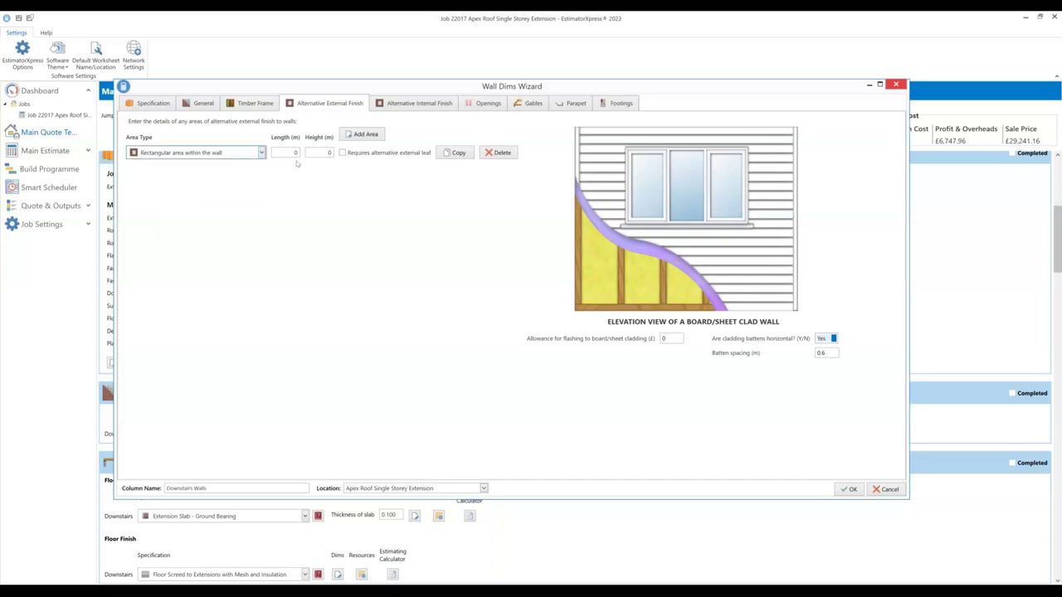
left_click(287, 152)
type("2")
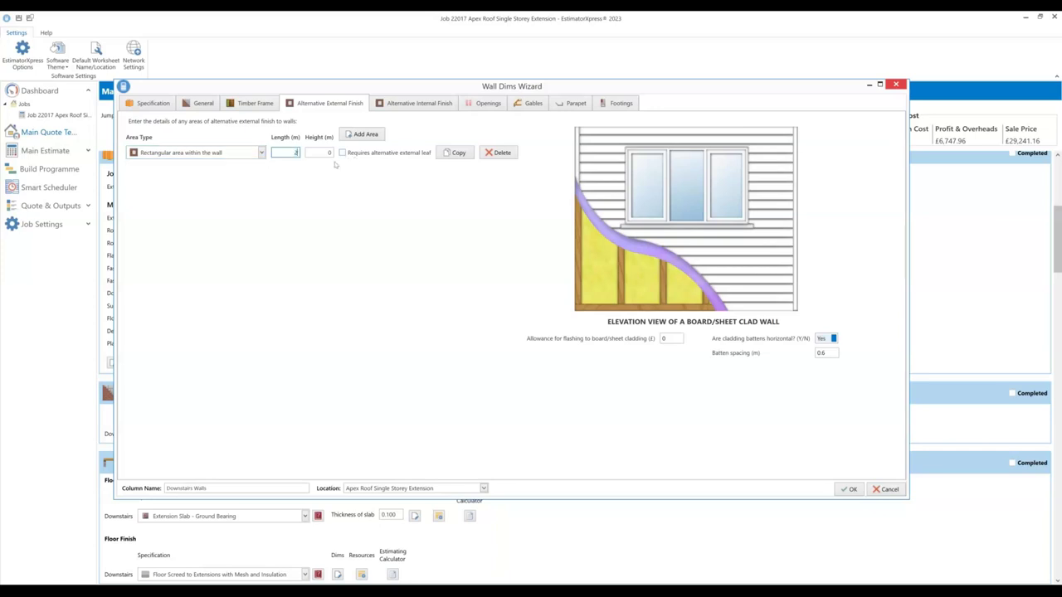
key("Tab")
type("4")
key("Tab")
left_click(343, 153)
- Add an alternative internal finish as a vertical band the height of the wall, 4 m long
left_click(402, 105)
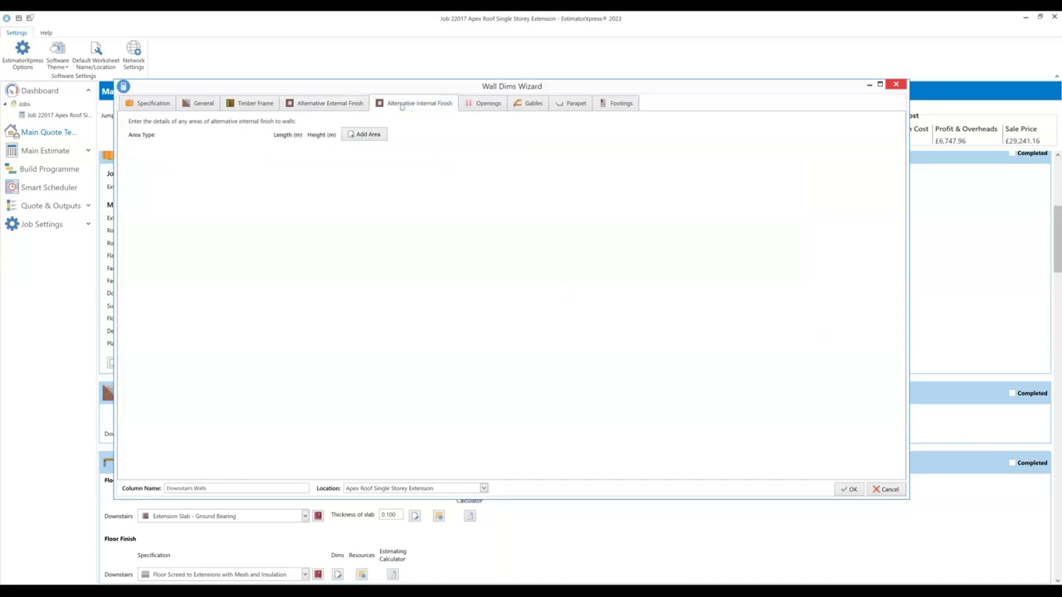
left_click(363, 136)
left_click(201, 156)
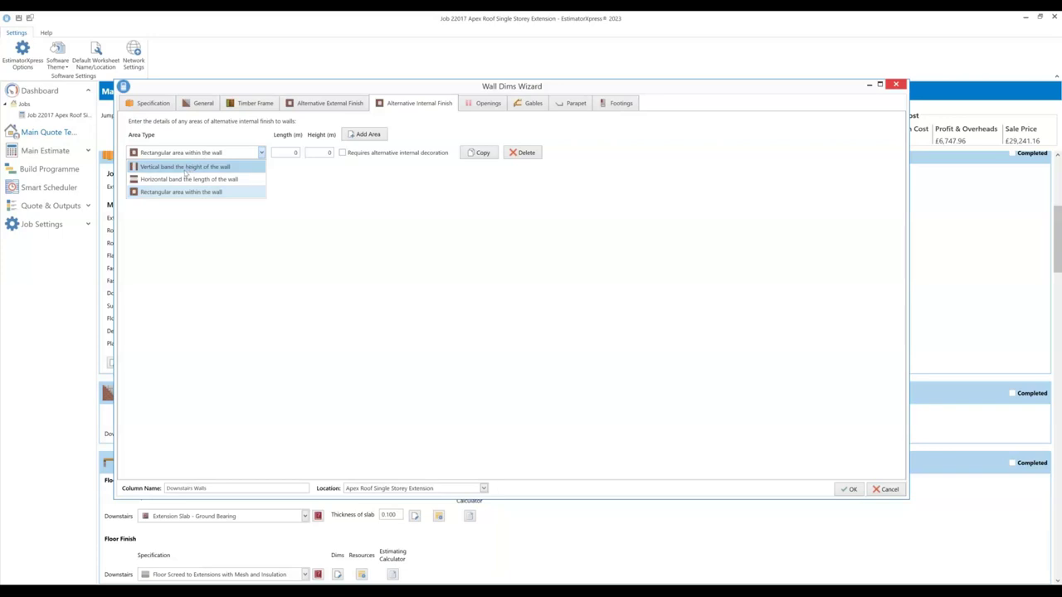
left_click(186, 168)
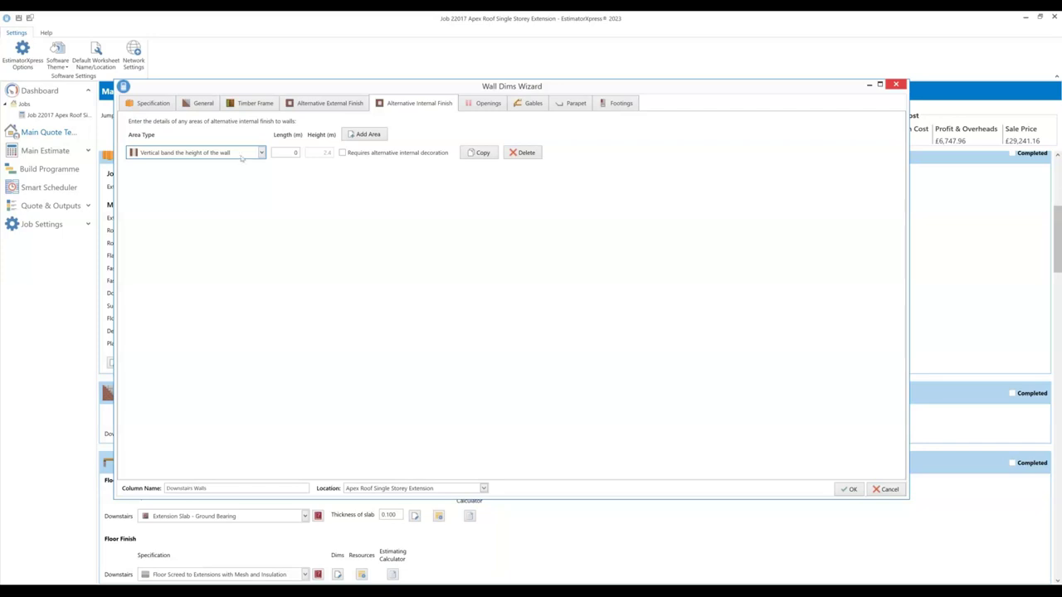
left_click(282, 151)
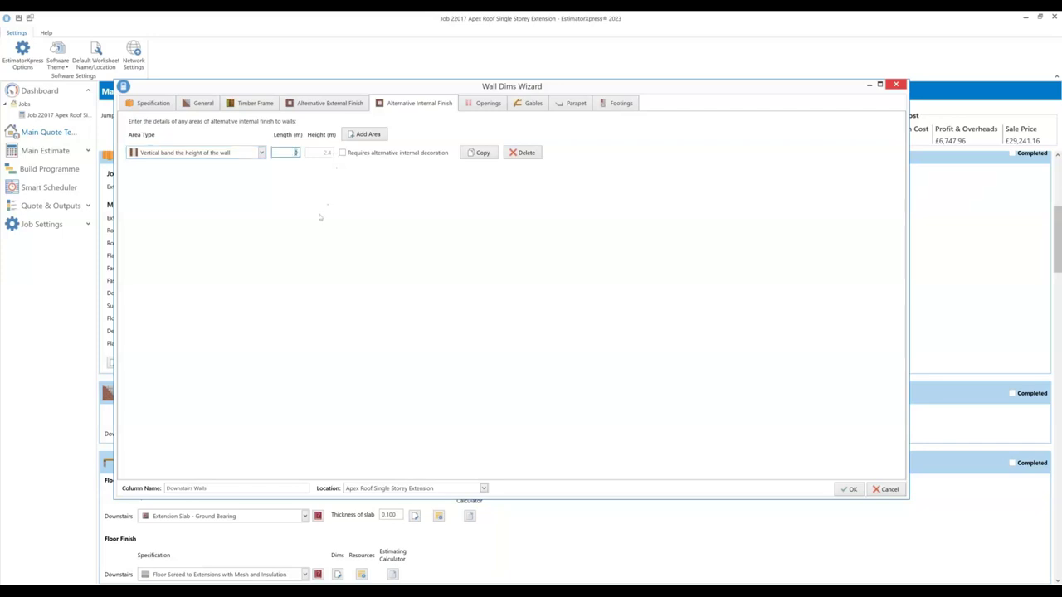
type("4")
- Try adding a window opening 1 m wide and 1 m high in the main wall, and delete it
left_click(480, 106)
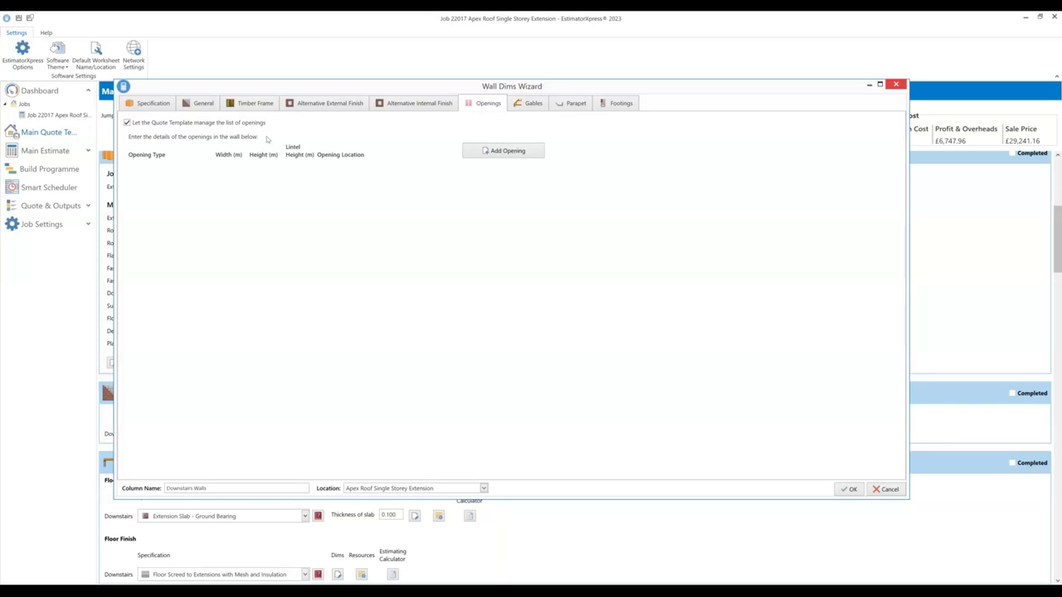
left_click(516, 152)
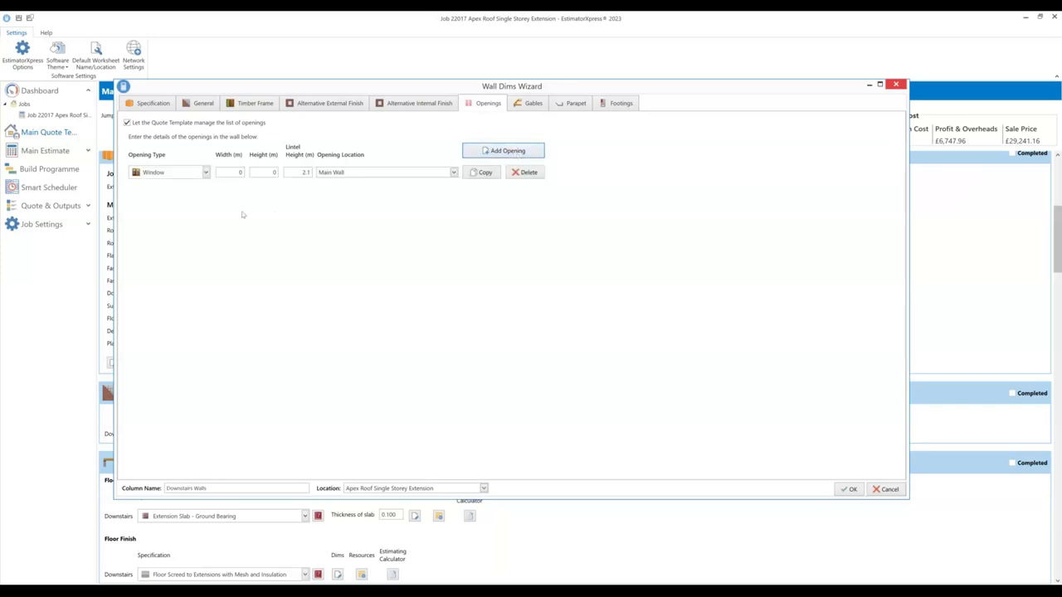
left_click(166, 174)
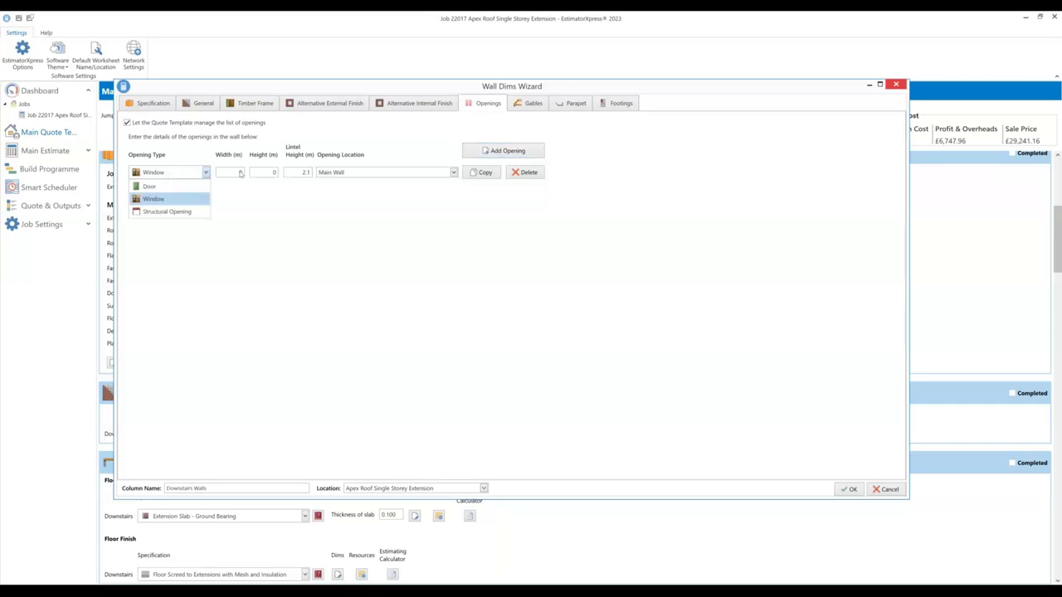
left_click(224, 174)
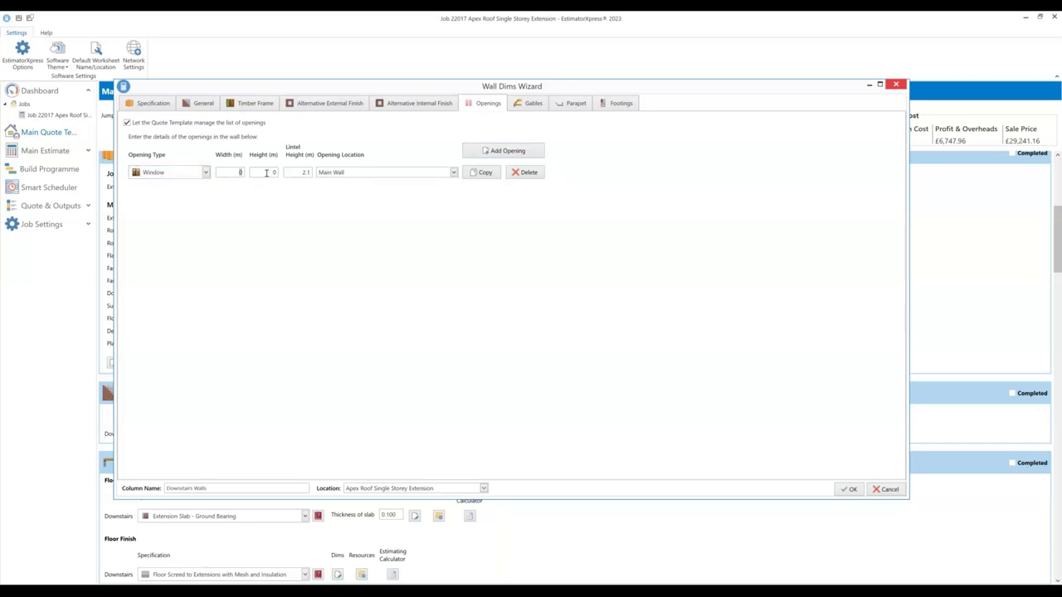
type("1")
left_click(267, 172)
type("1")
left_click(293, 173)
left_click(290, 205)
left_click(354, 174)
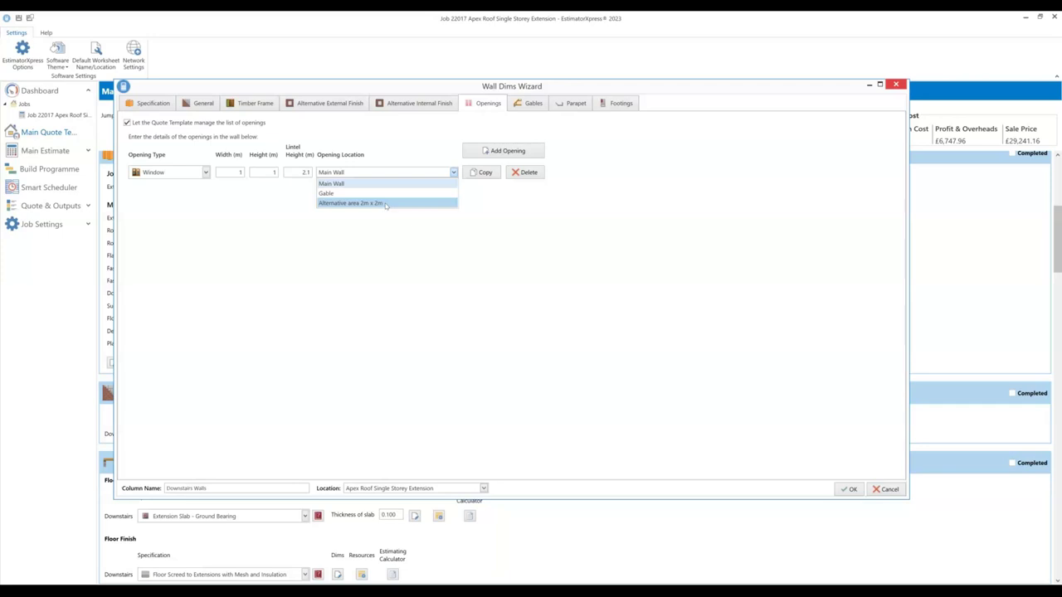
left_click(260, 207)
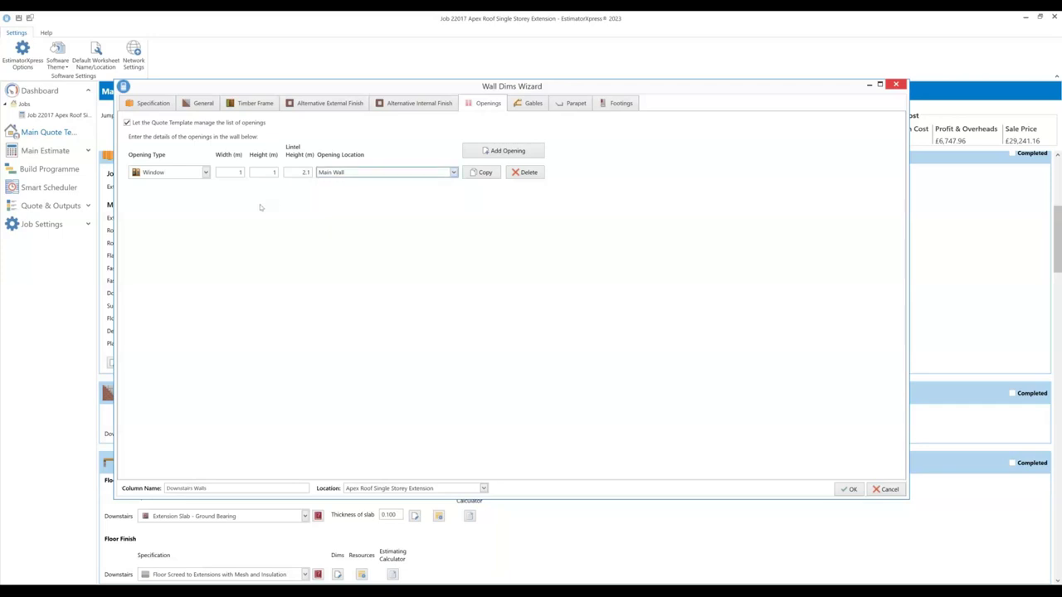
left_click(527, 172)
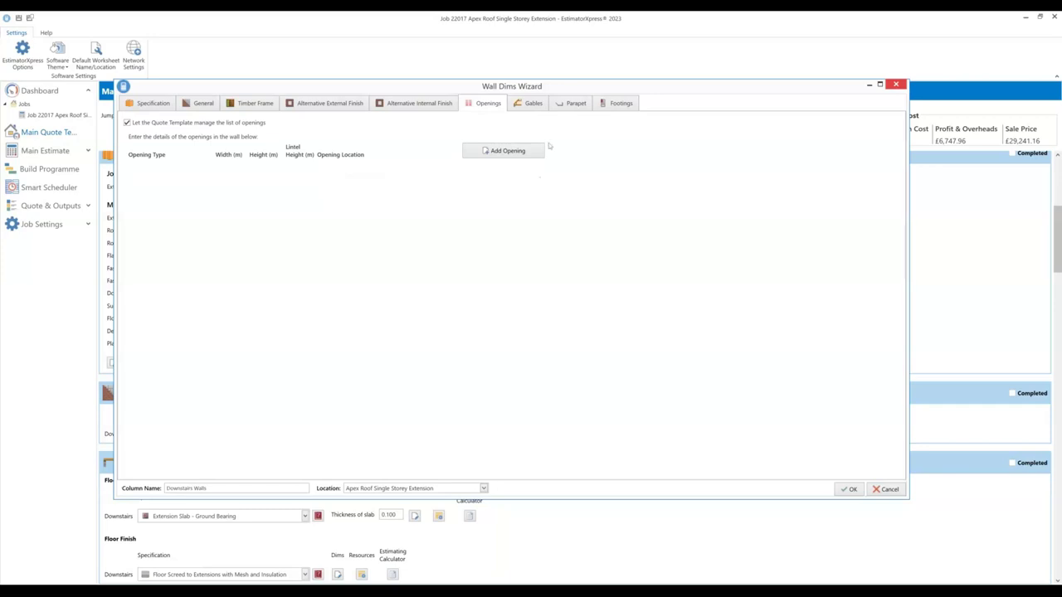
- Examine the gable settings, covering gable width, area and top length, the plastered wall and the timber frame gable panel
left_click(528, 103)
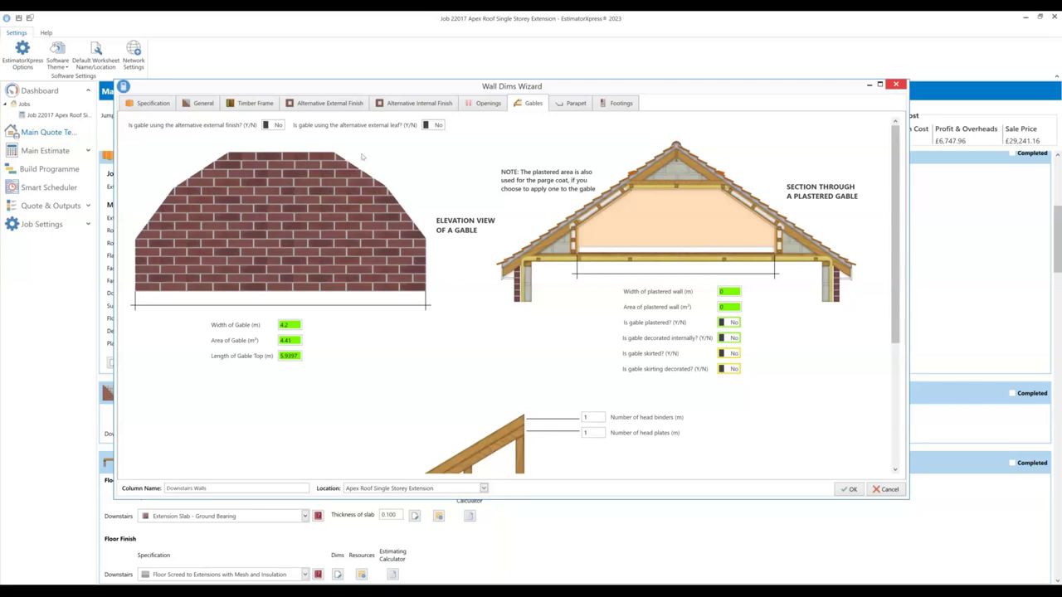
scroll(280, 193, "down", 1)
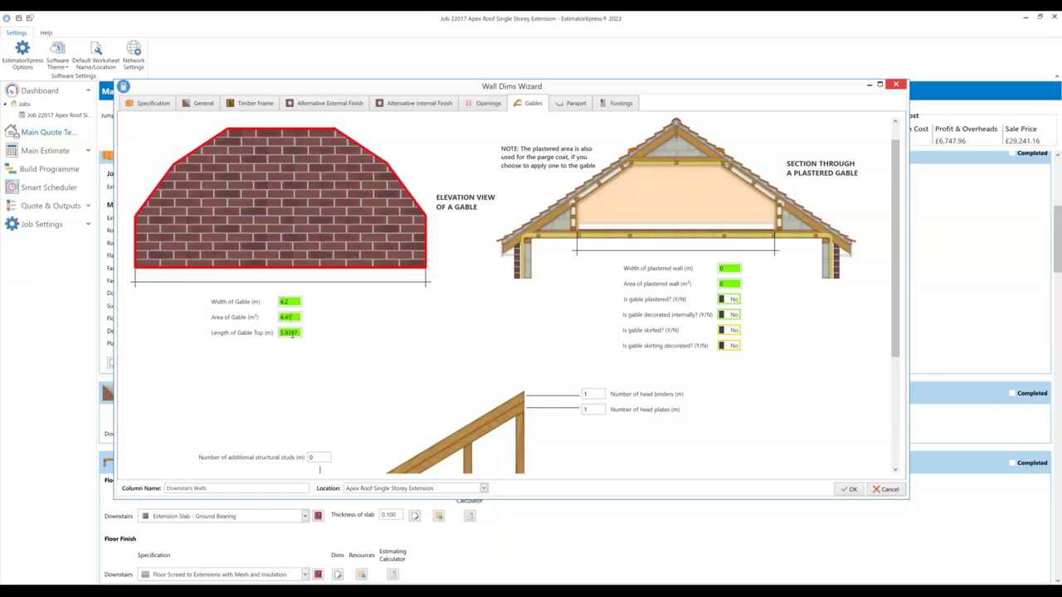
mouse_move(292, 335)
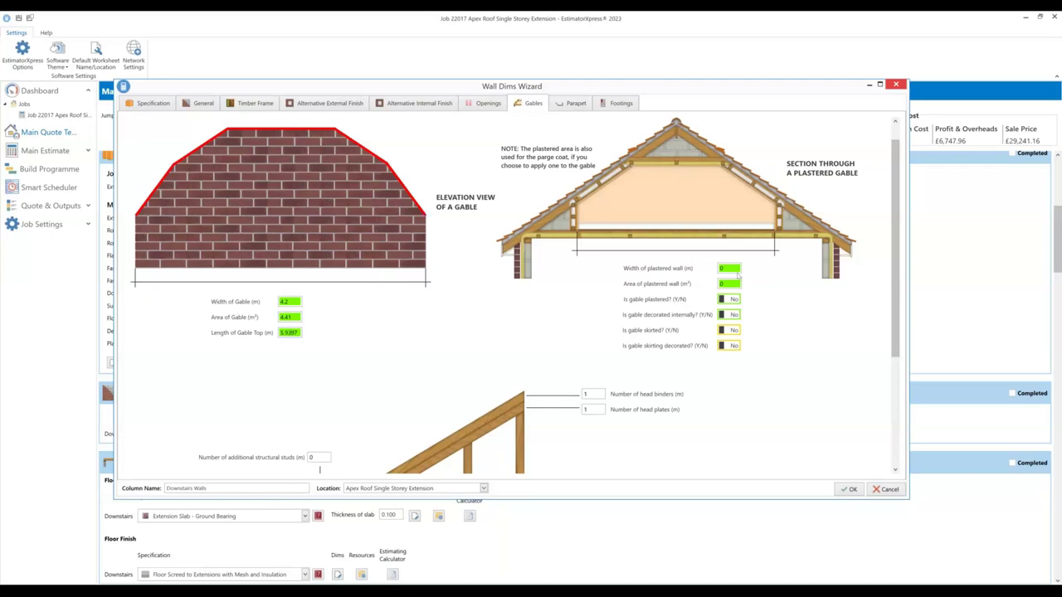
mouse_move(728, 267)
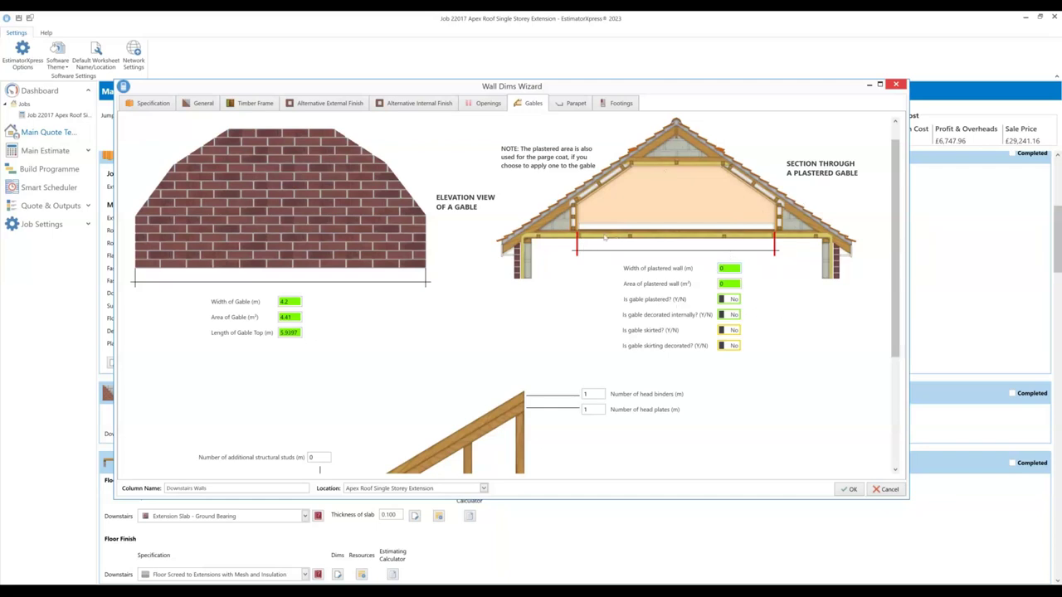
scroll(605, 238, "down", 5)
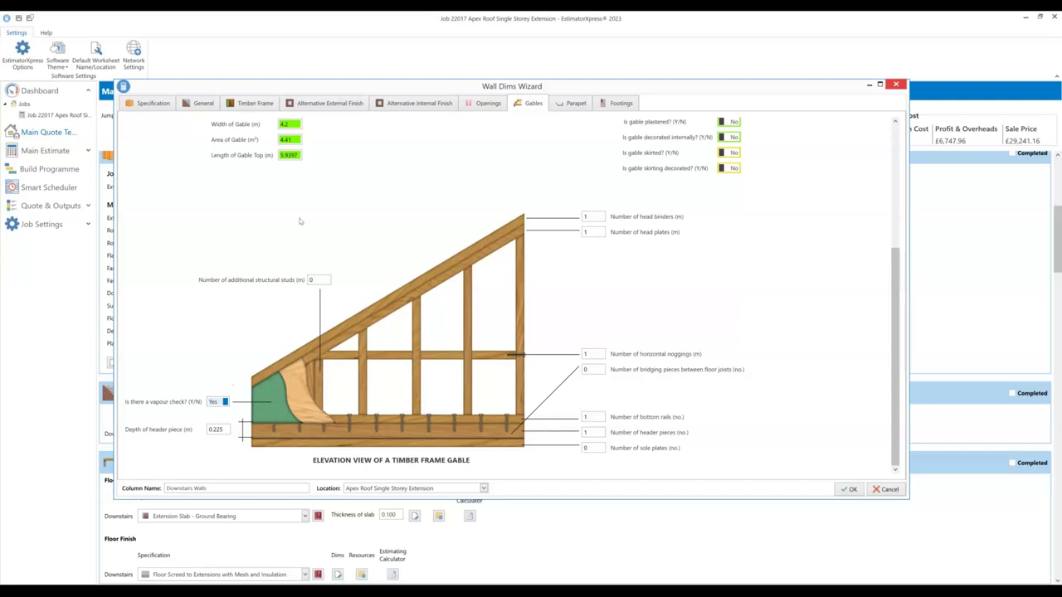
- Check the parapet wall dimensions, including the gable parapet height, the unfinished internal side height and the rendering batten spacing
left_click(573, 104)
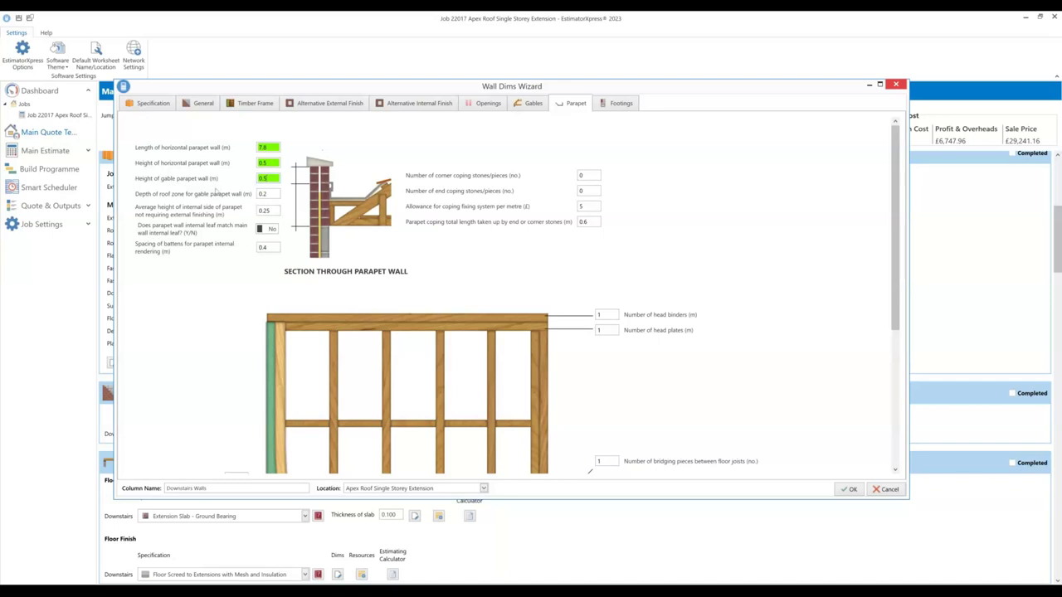
mouse_move(268, 179)
left_click(275, 211)
mouse_move(281, 247)
key("BackSpace")
key("BackSpace")
key("BackSpace")
- Set the parapet's number of corner coping stones to 2 and check the parapet's timber frame panel settings
double_click(588, 175)
type("2")
double_click(593, 221)
scroll(420, 300, "down", 5)
scroll(420, 295, "up", 3)
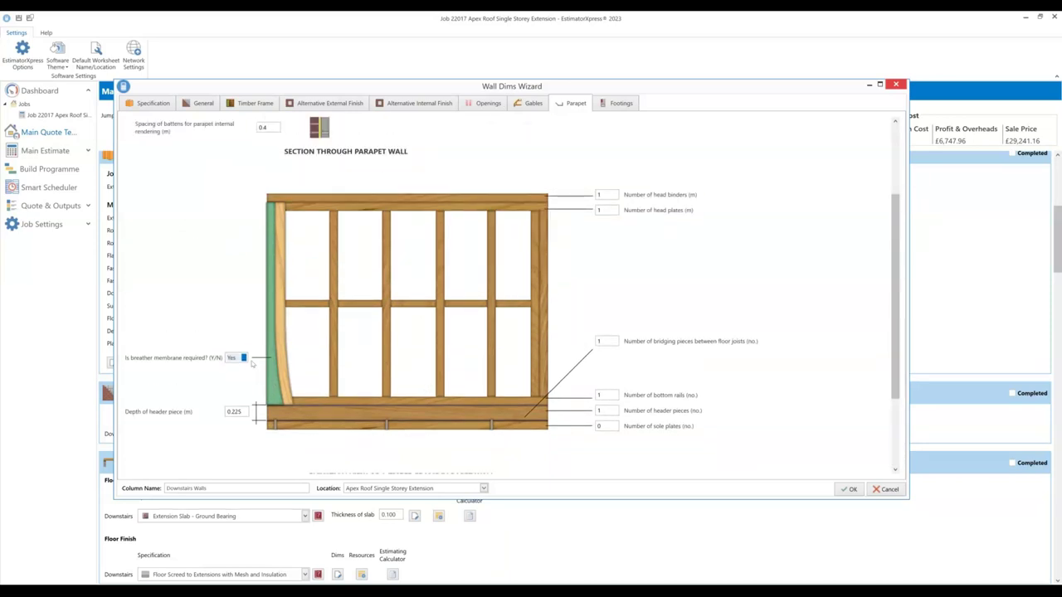
scroll(234, 302, "down", 1)
scroll(234, 303, "up", 1)
- Check the raft footing's masonry, blockwork and cavity fill depths, and accept the downstairs wall dimensions
left_click(615, 106)
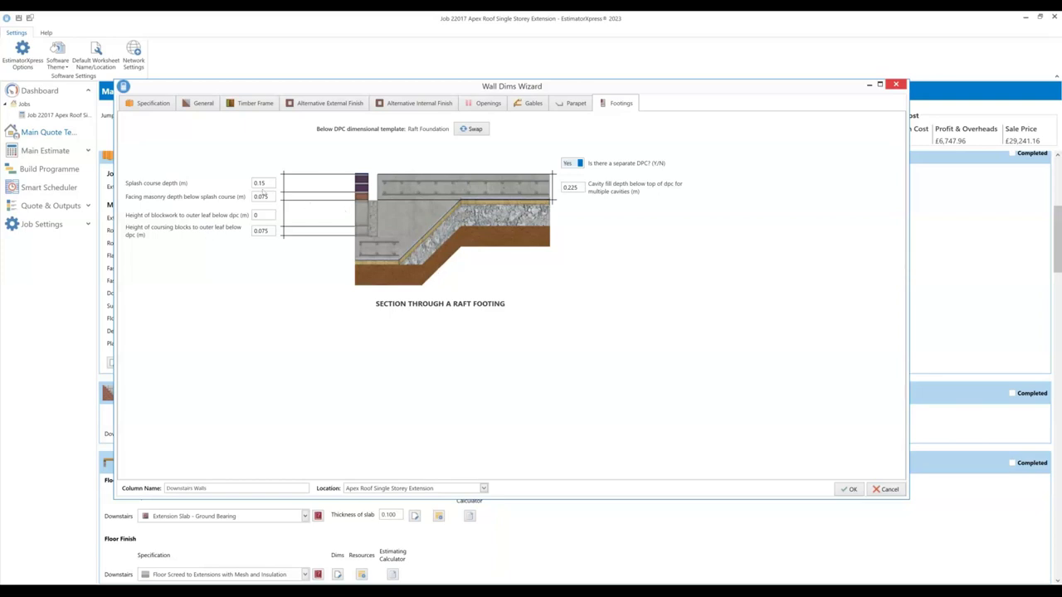
left_click(266, 197)
left_click(265, 215)
left_click(267, 231)
left_click(573, 188)
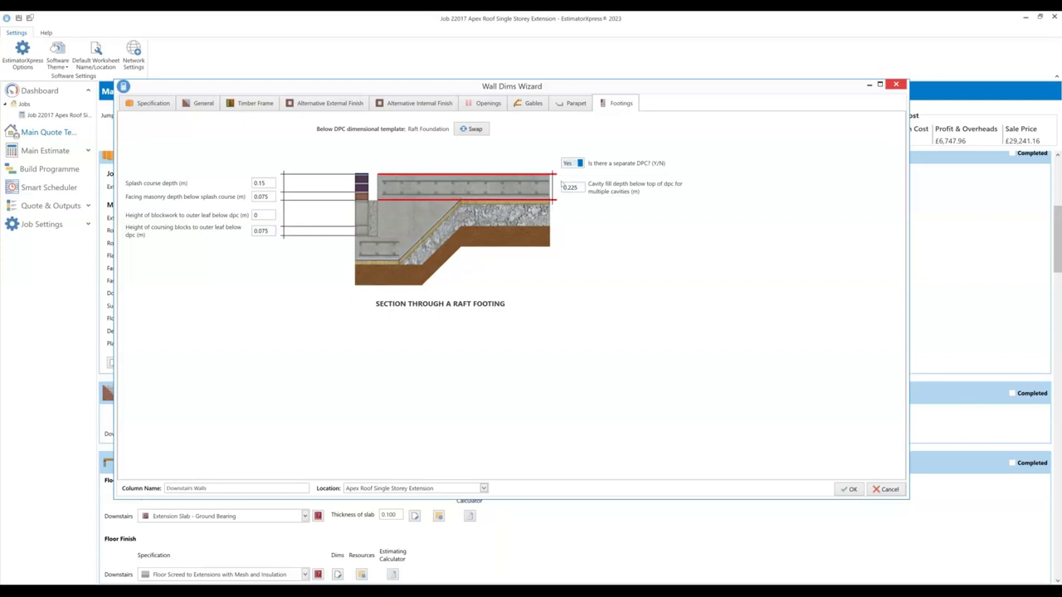
left_click(851, 489)
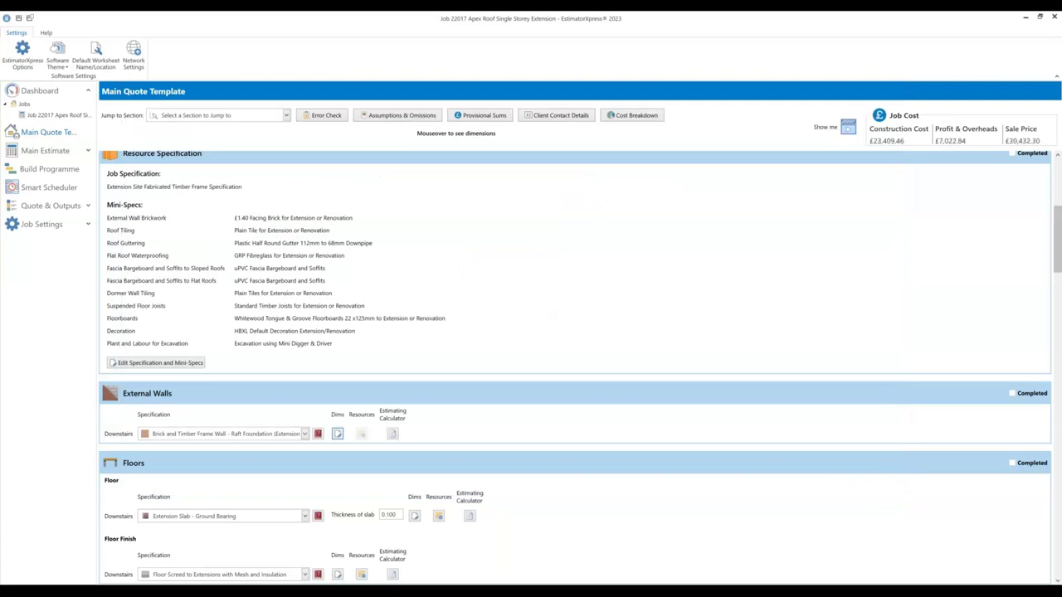
- Set the downstairs floor specification to Raft Foundation with Toe
scroll(575, 370, "down", 3)
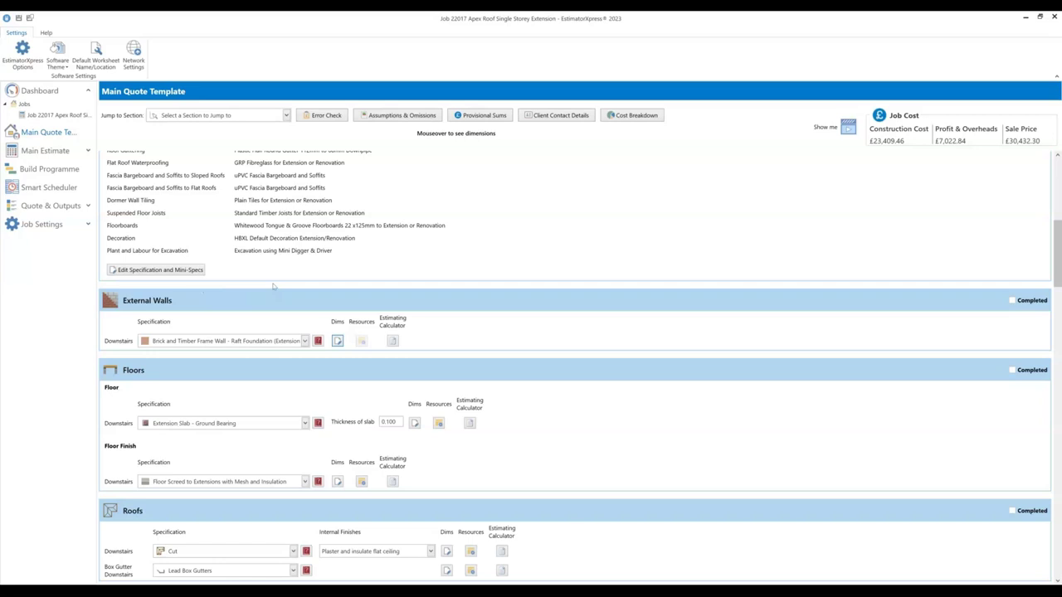
scroll(273, 286, "down", 2)
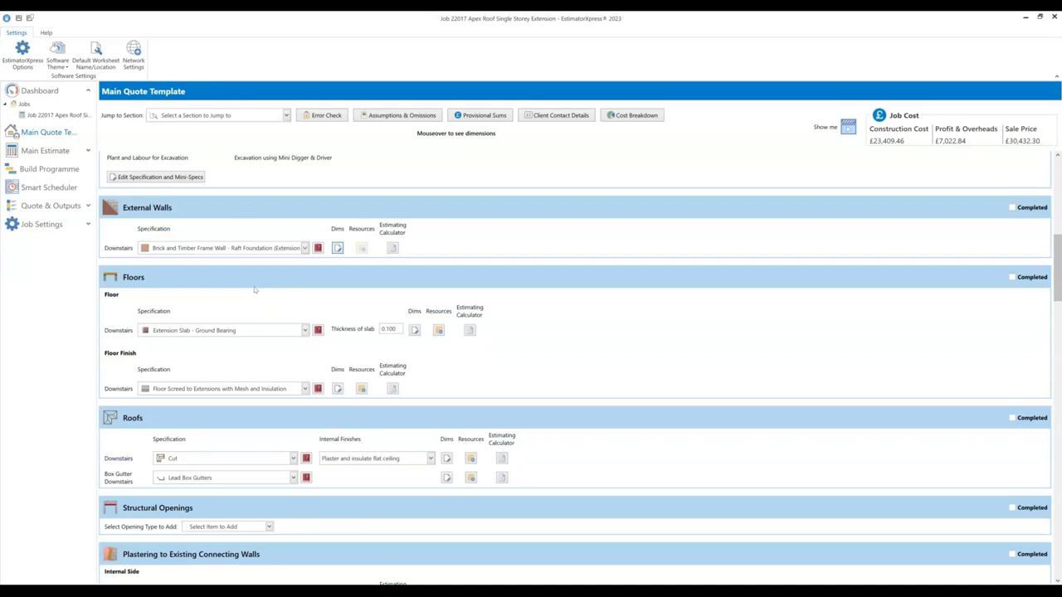
scroll(254, 292, "down", 1)
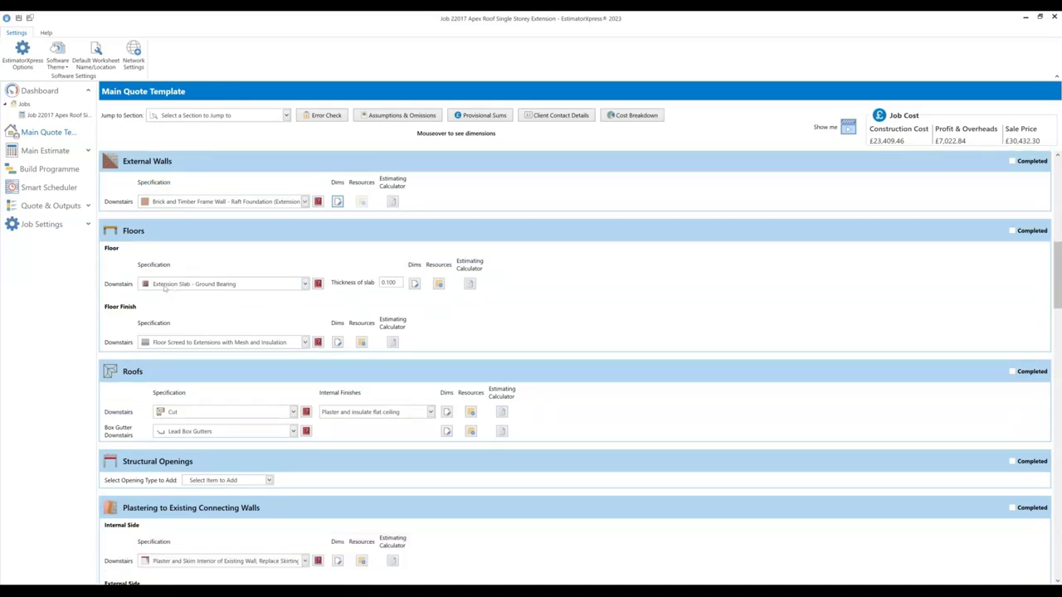
left_click(165, 285)
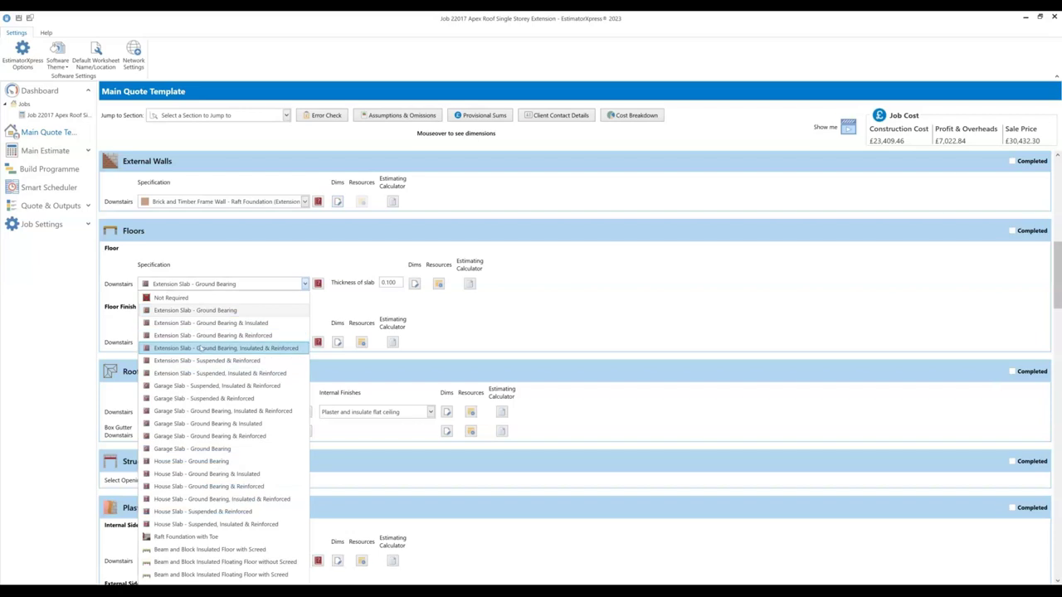
left_click(225, 539)
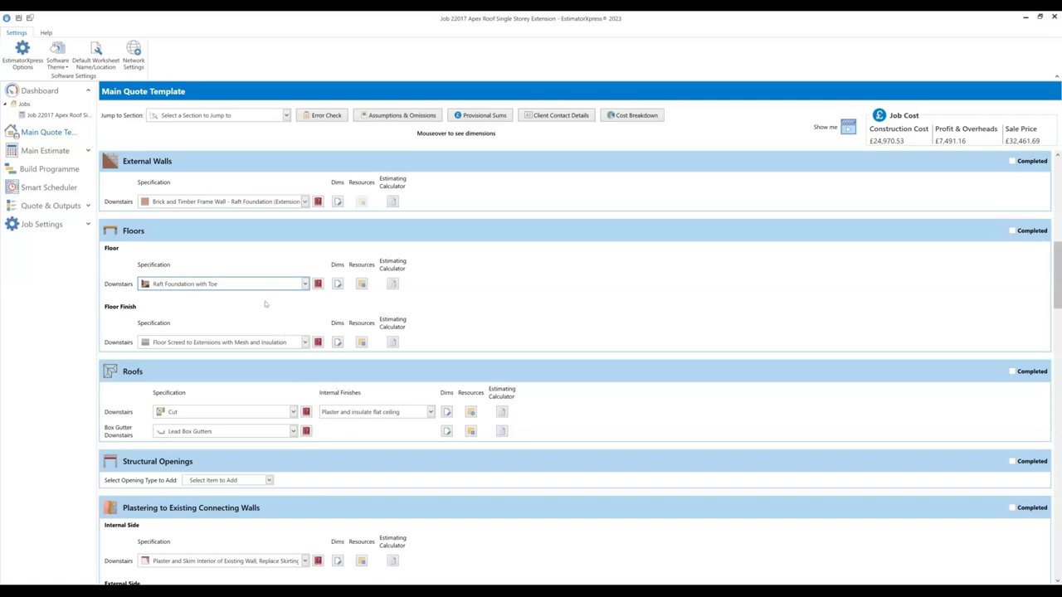
- Check the downstairs raft foundation's slab area, beam lengths and main raft details, including the DPM and power float settings
left_click(338, 284)
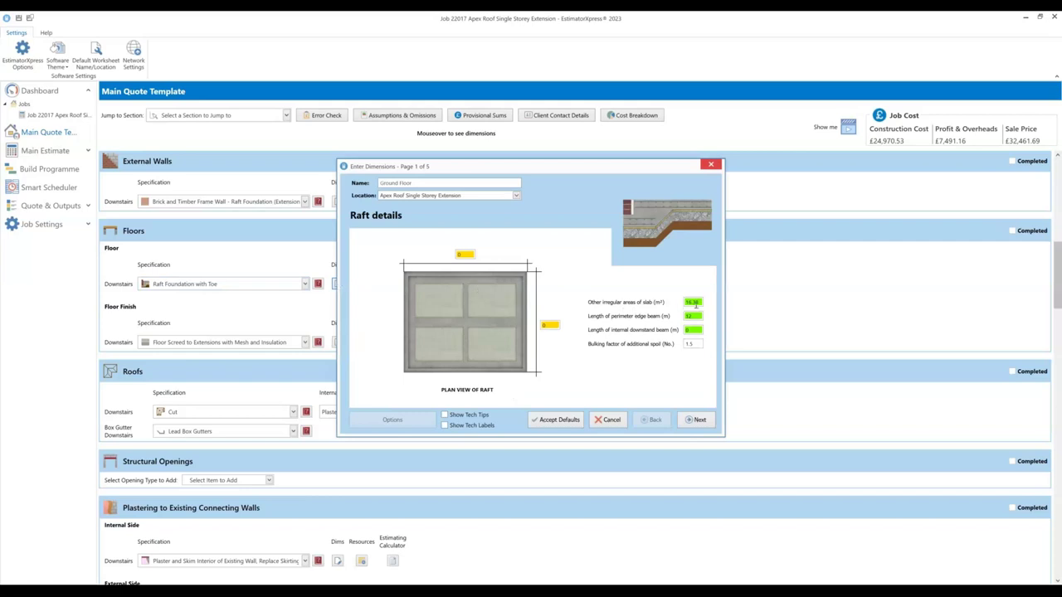
mouse_move(698, 304)
key("Tab")
key("Tab")
left_click(697, 420)
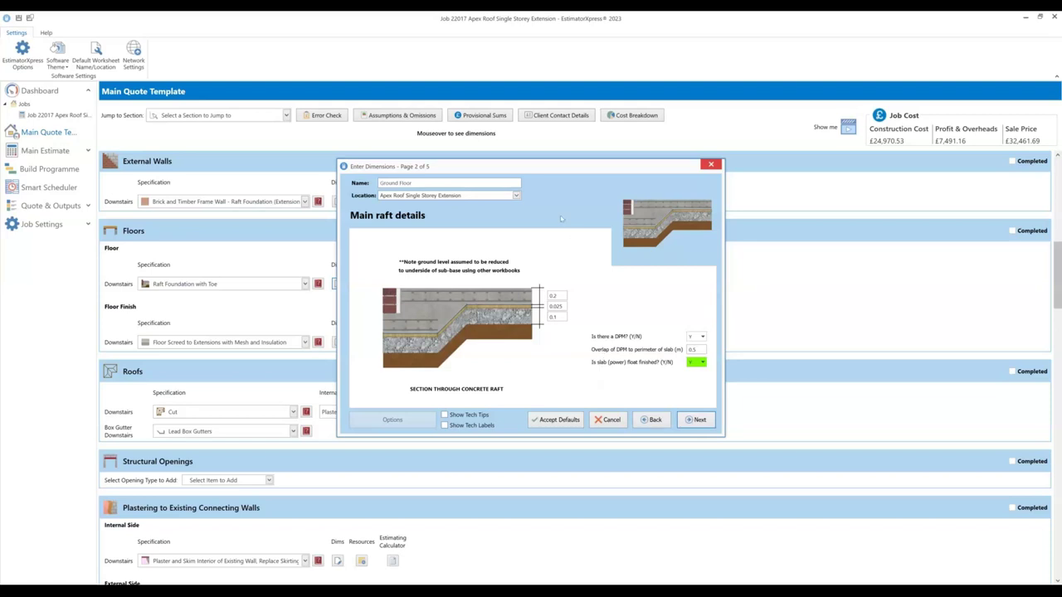
left_click(700, 420)
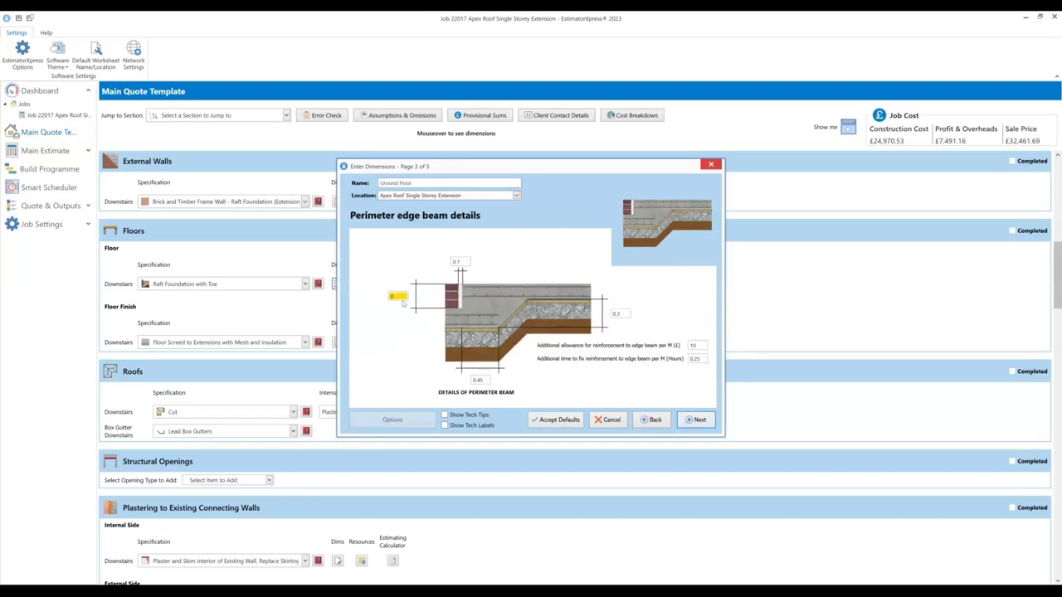
- Check the raft's perimeter edge beam, internal beam dowel bars and plant requirements, and leave the dimensions without saving
left_click(398, 296)
mouse_move(395, 297)
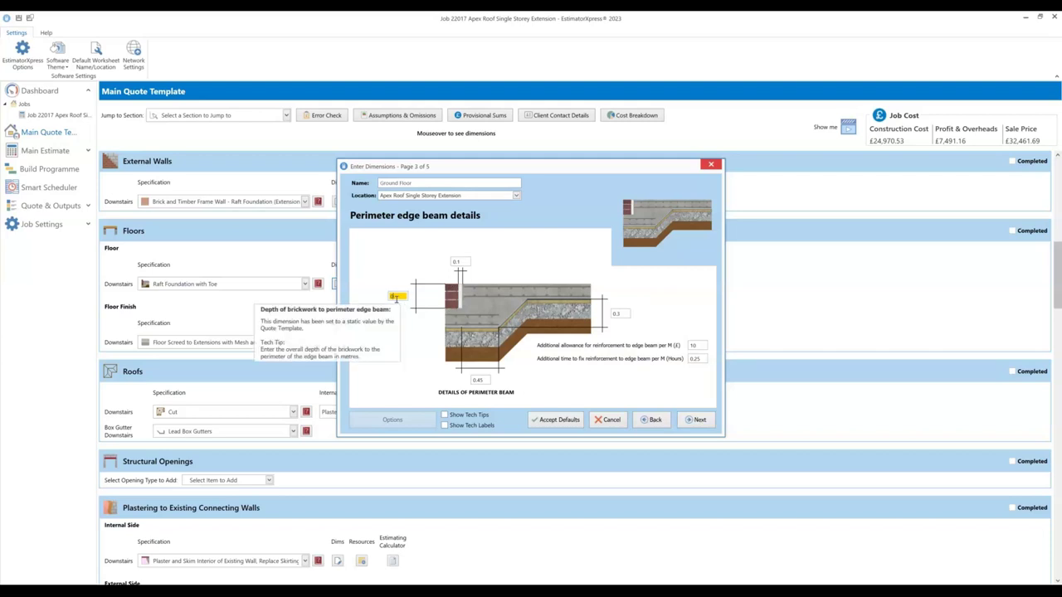
left_click(699, 421)
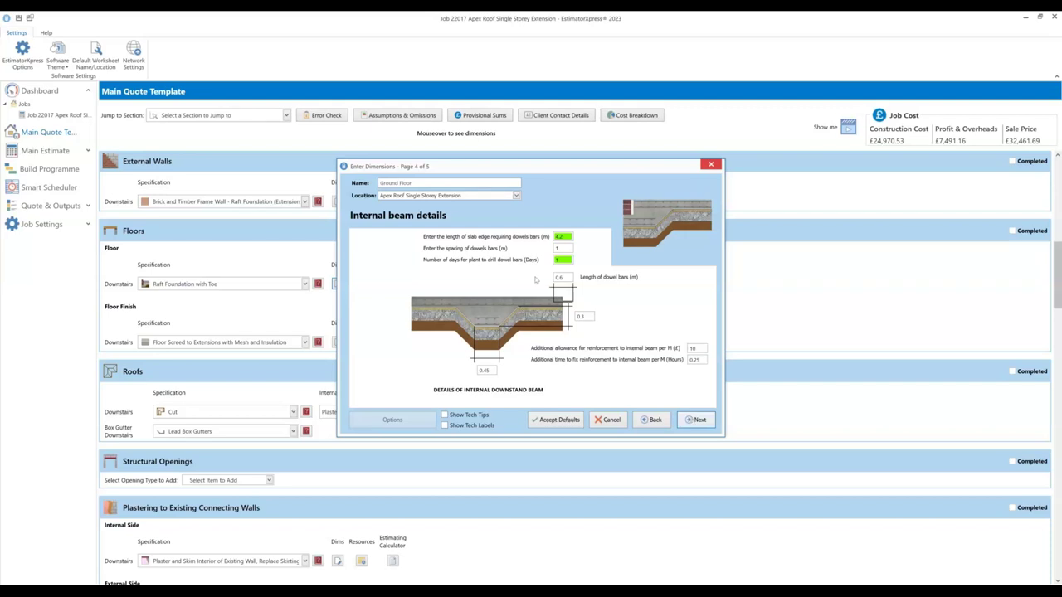
mouse_move(562, 260)
left_click(697, 420)
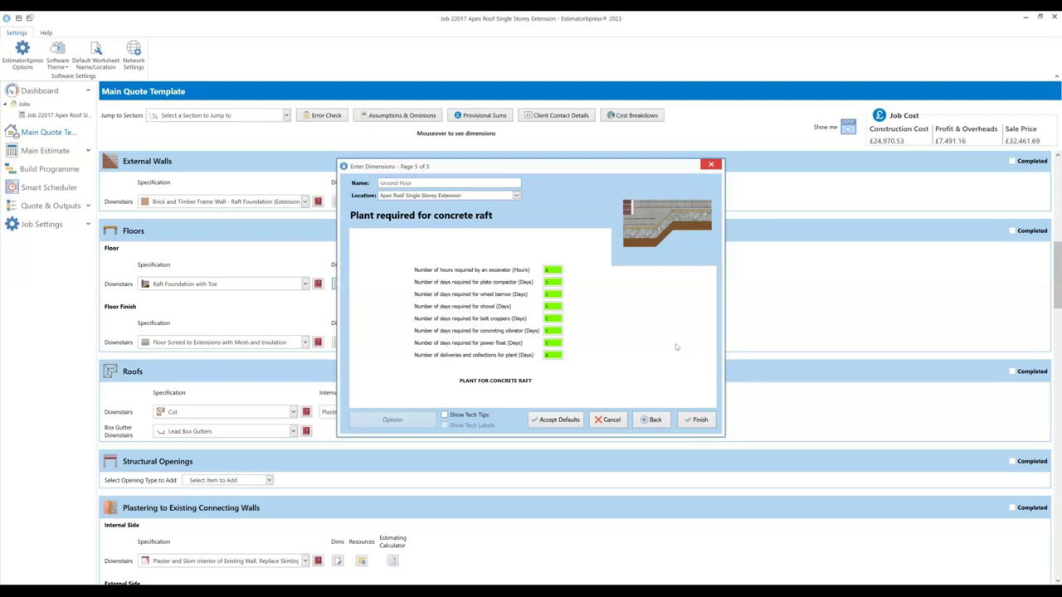
left_click(611, 421)
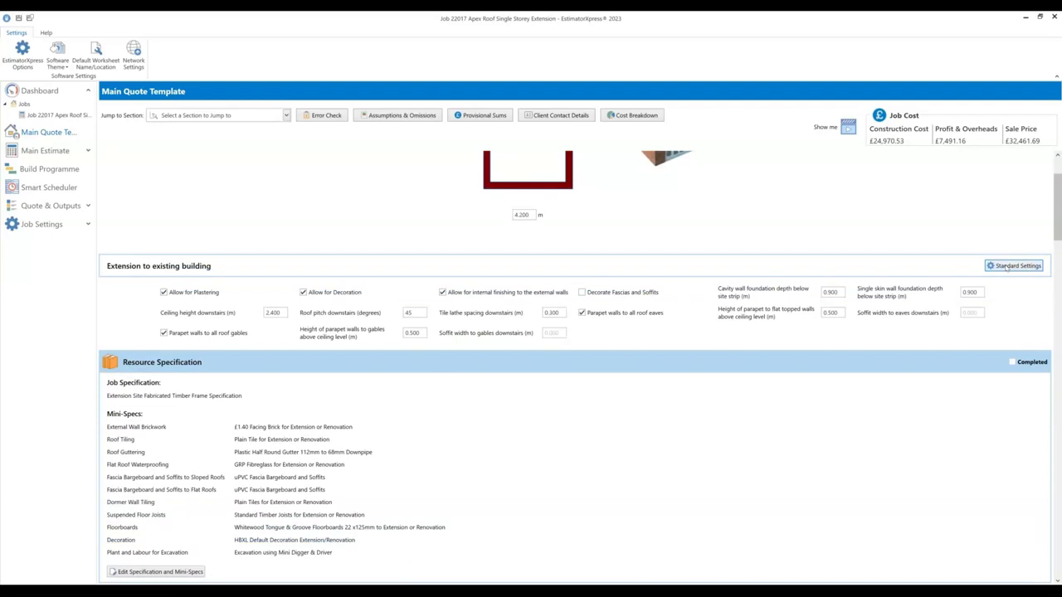
- Review the standard floor settings for slab and raft plant times per m² of job, and close them
left_click(1007, 267)
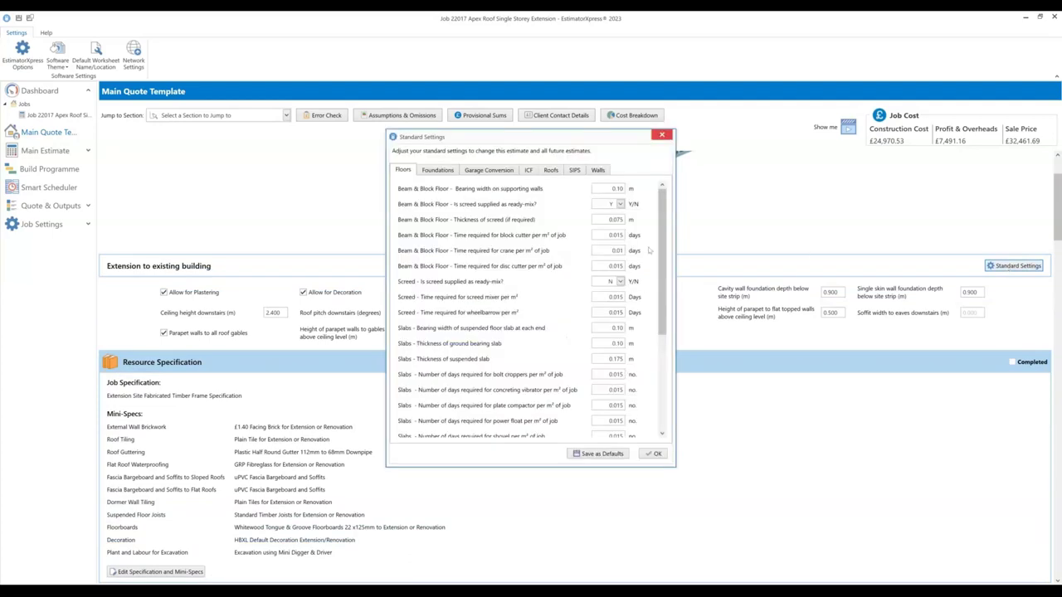
scroll(447, 266, "down", 4)
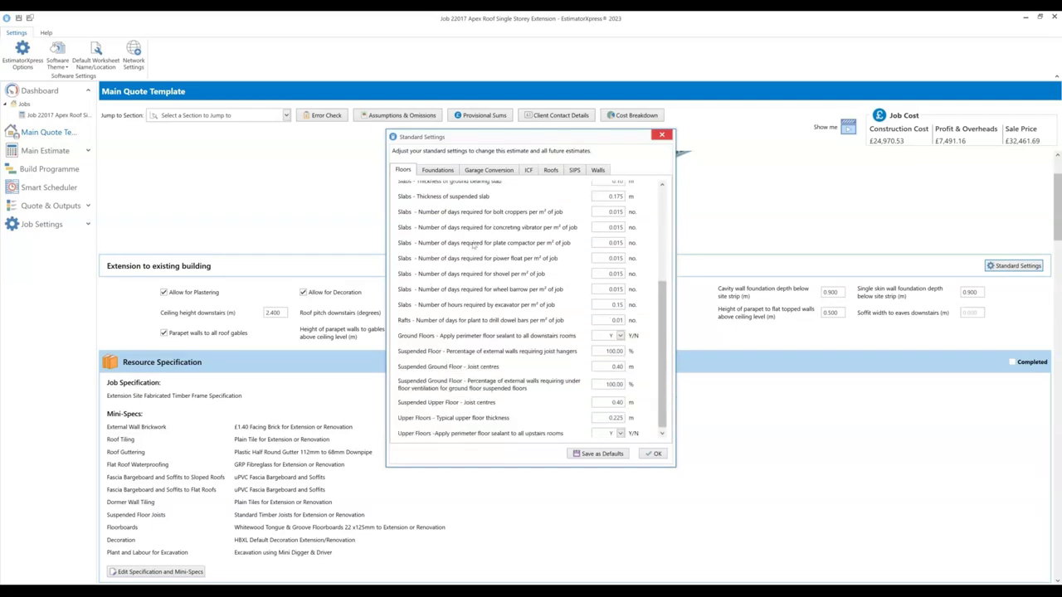
scroll(425, 273, "up", 3)
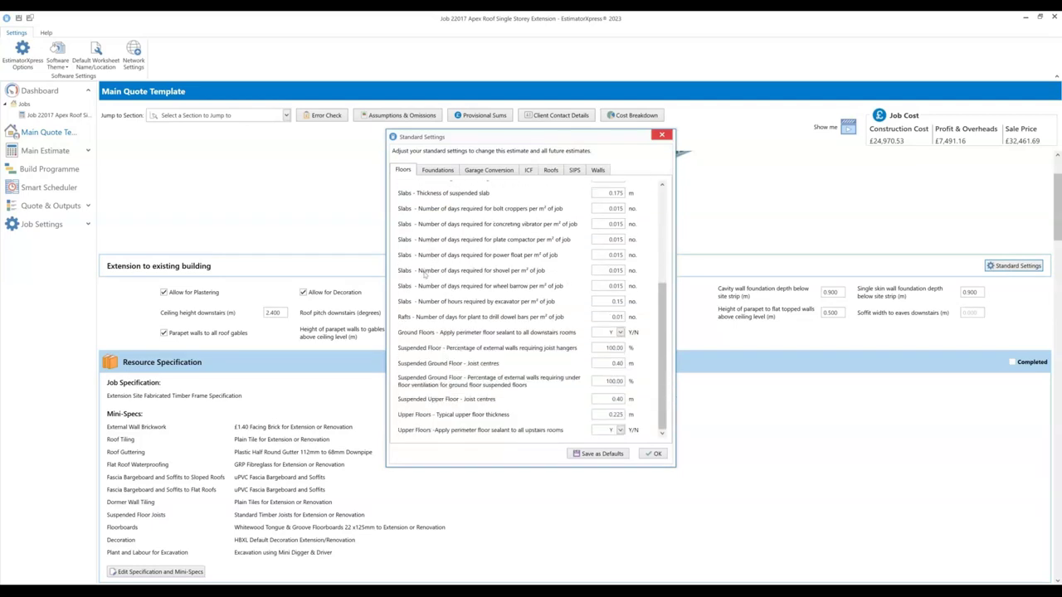
scroll(418, 243, "down", 2)
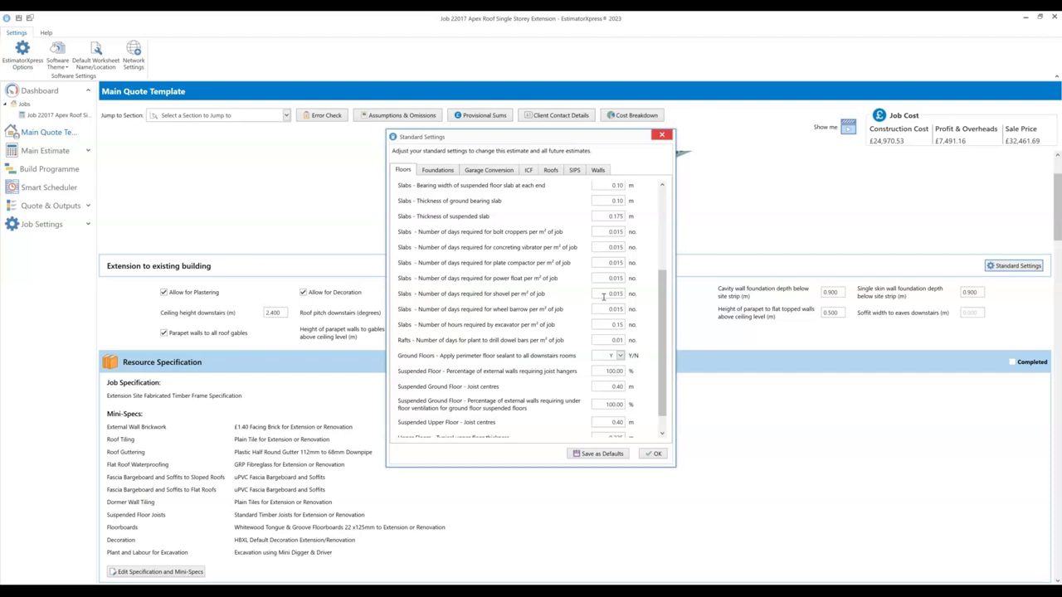
left_click(655, 455)
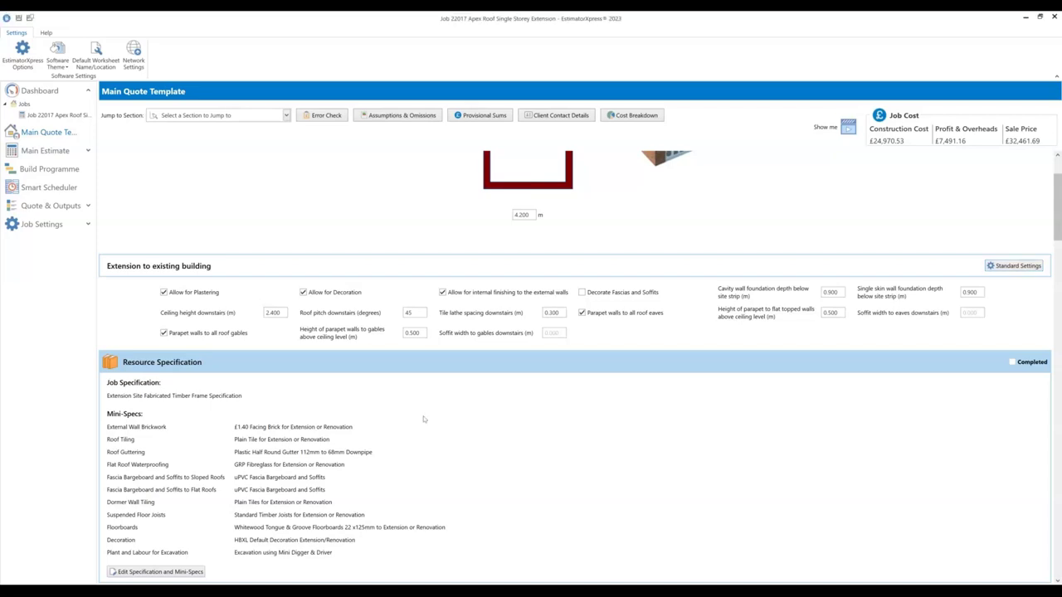
- Check the downstairs box gutter's cross-section dimensions, gutter length, hoppers and flashing details, and accept them
scroll(423, 419, "down", 10)
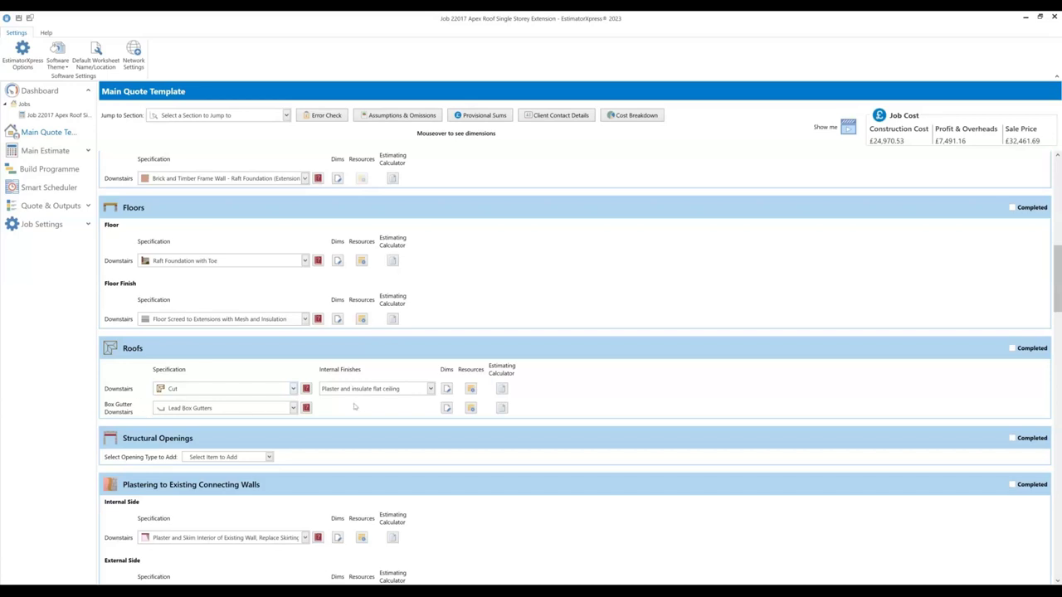
left_click(448, 408)
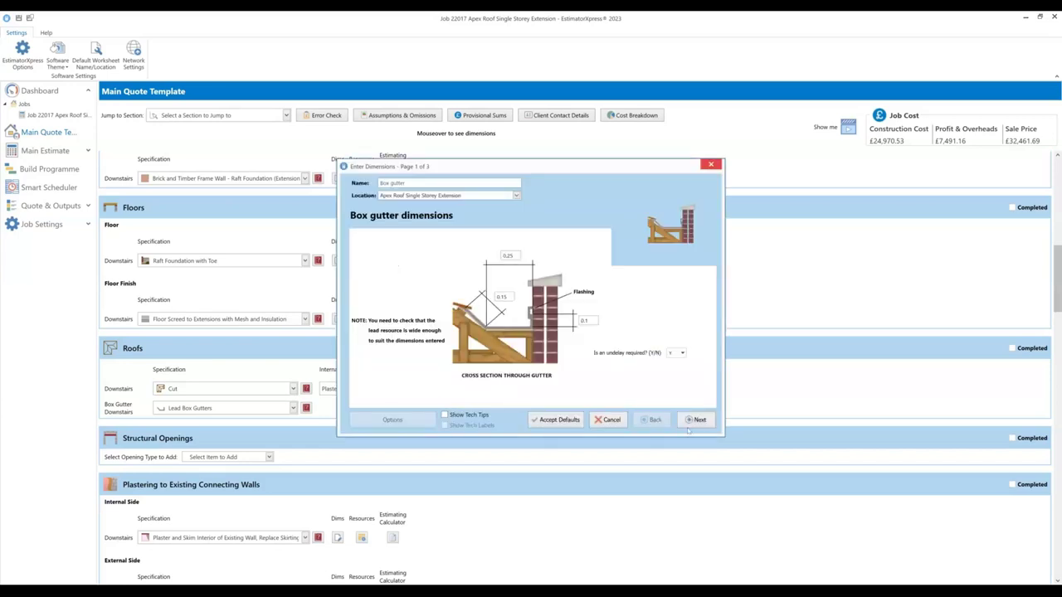
left_click(699, 421)
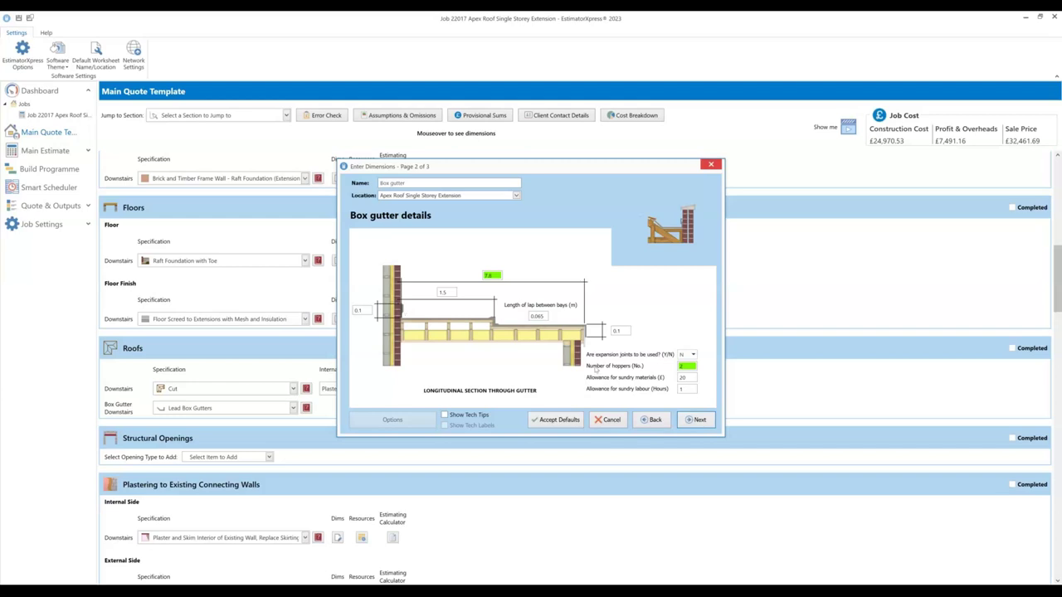
mouse_move(492, 276)
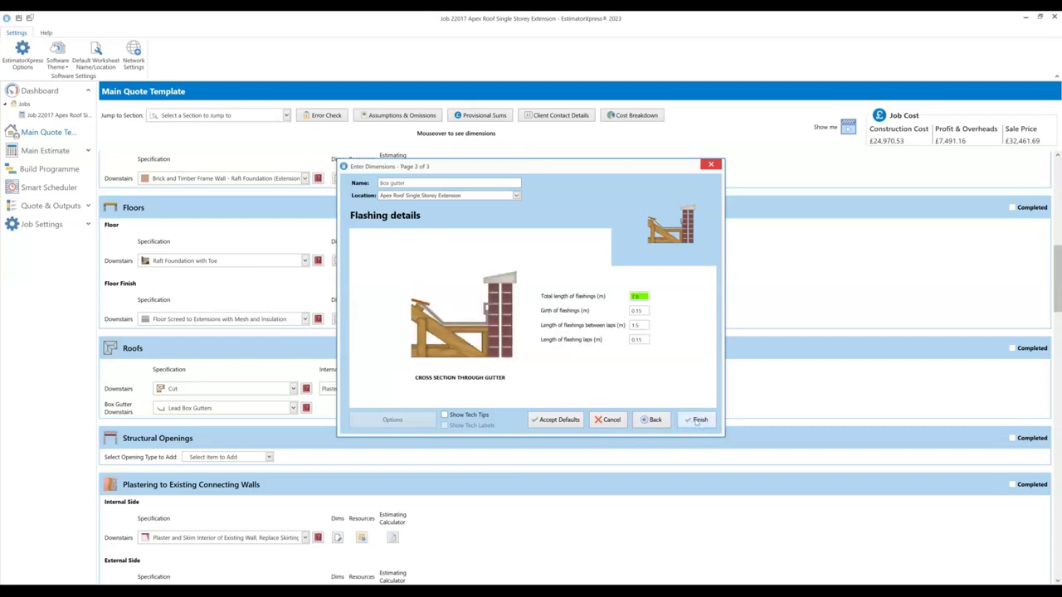
mouse_move(641, 301)
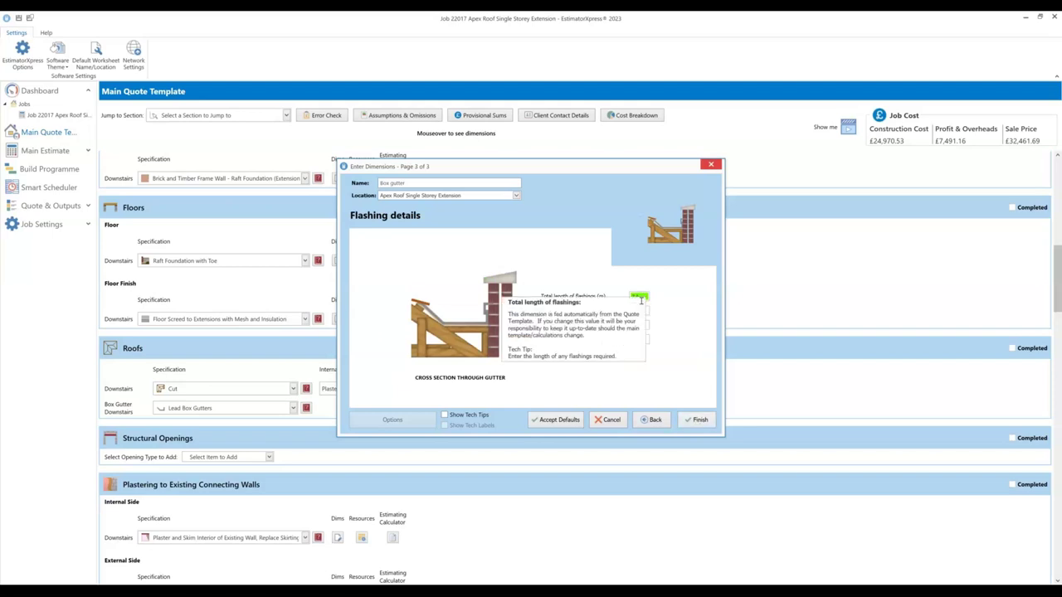
left_click(697, 419)
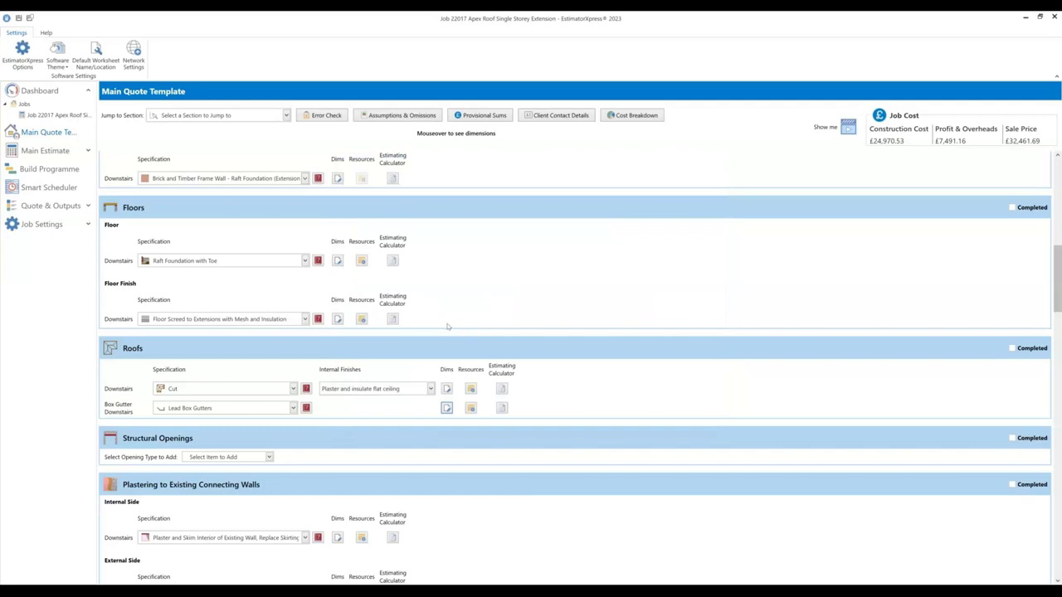
- Browse the full unfiltered list of wall assemblies for the downstairs external walls, keeping the current specification
scroll(446, 326, "down", 3)
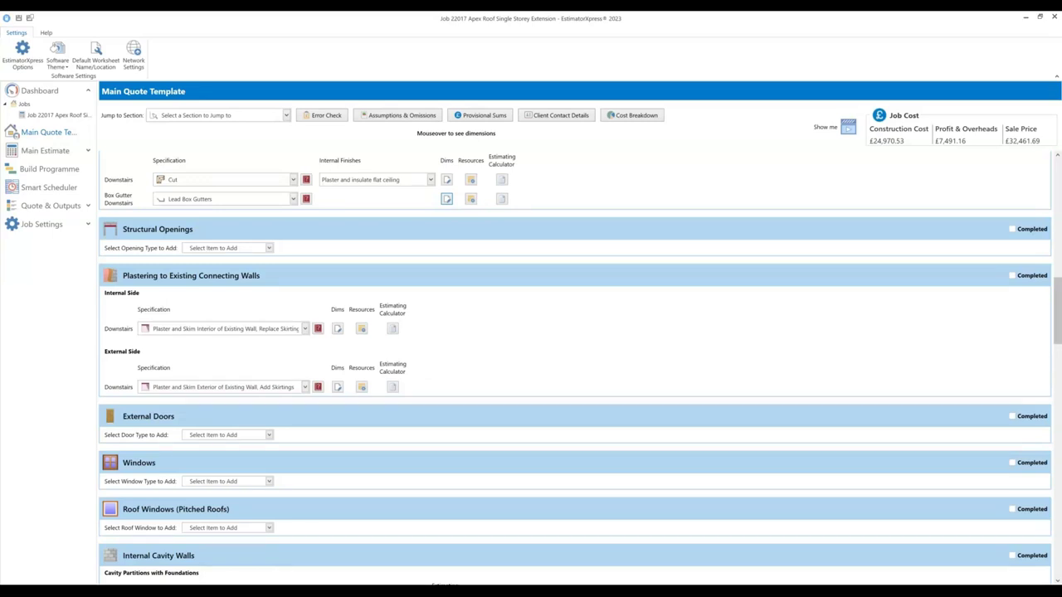
scroll(568, 321, "down", 5)
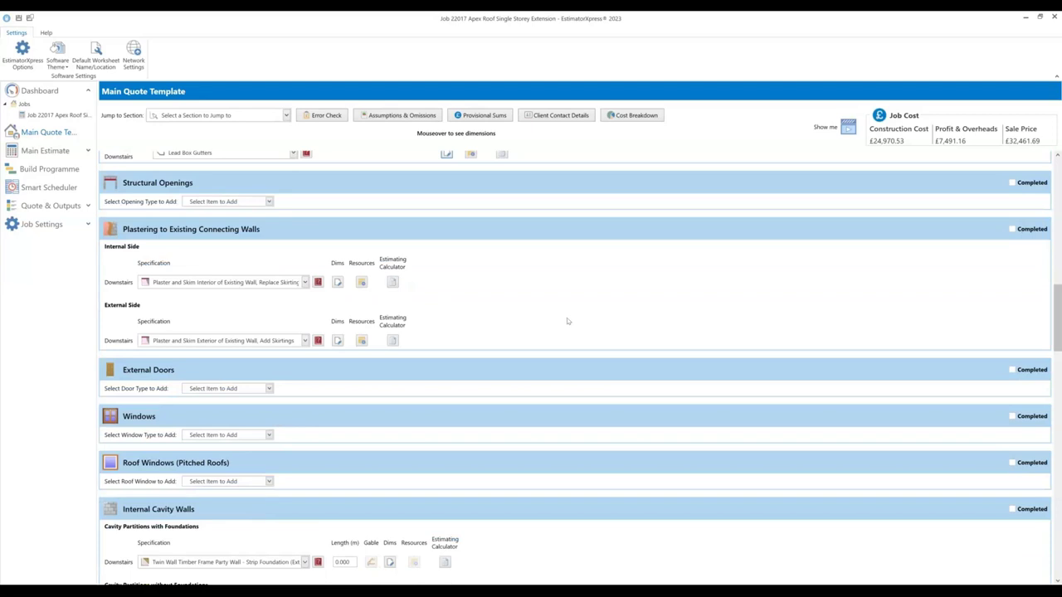
scroll(568, 321, "up", 2)
scroll(568, 321, "up", 2)
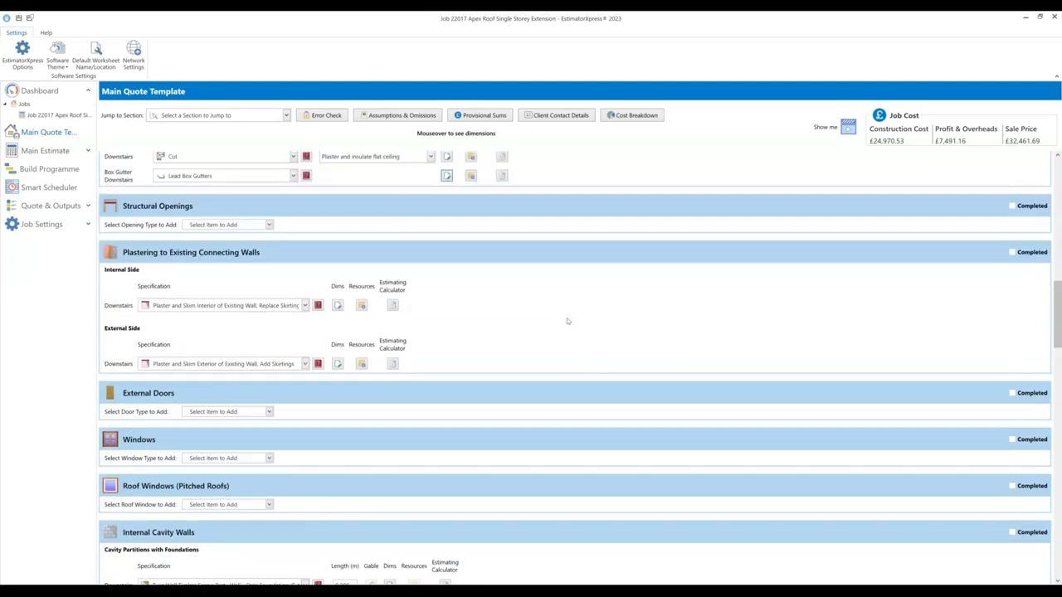
scroll(567, 321, "up", 3)
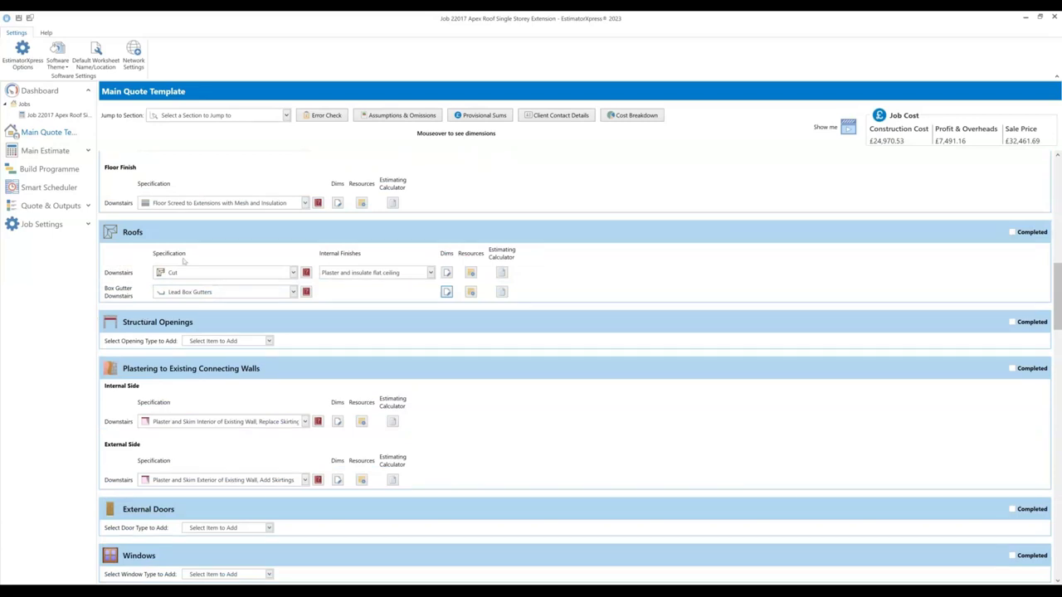
scroll(185, 260, "up", 1)
scroll(184, 261, "up", 4)
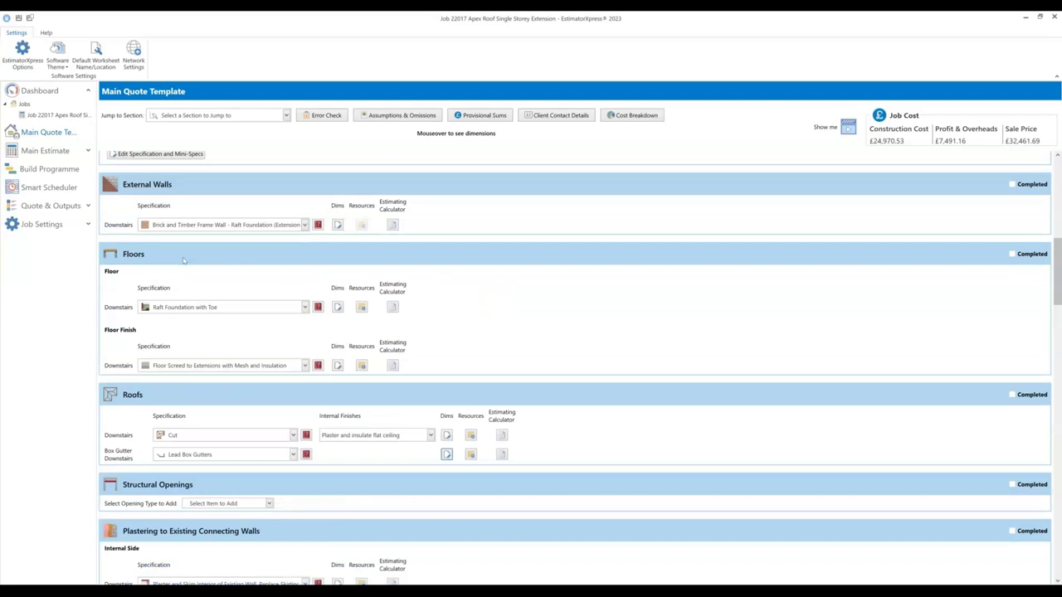
left_click(305, 225)
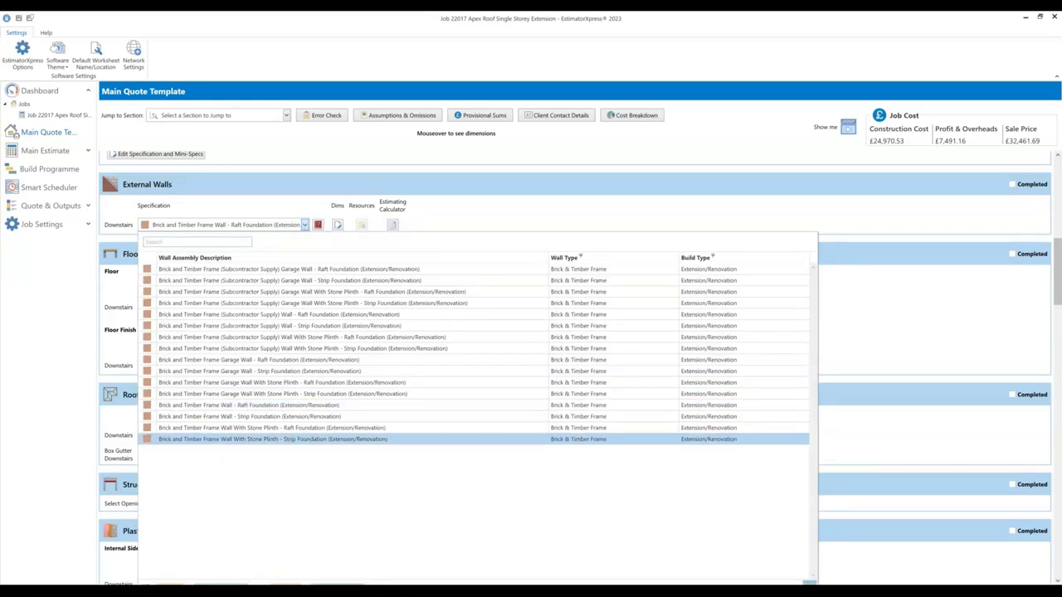
left_click_drag(813, 336, 503, 212)
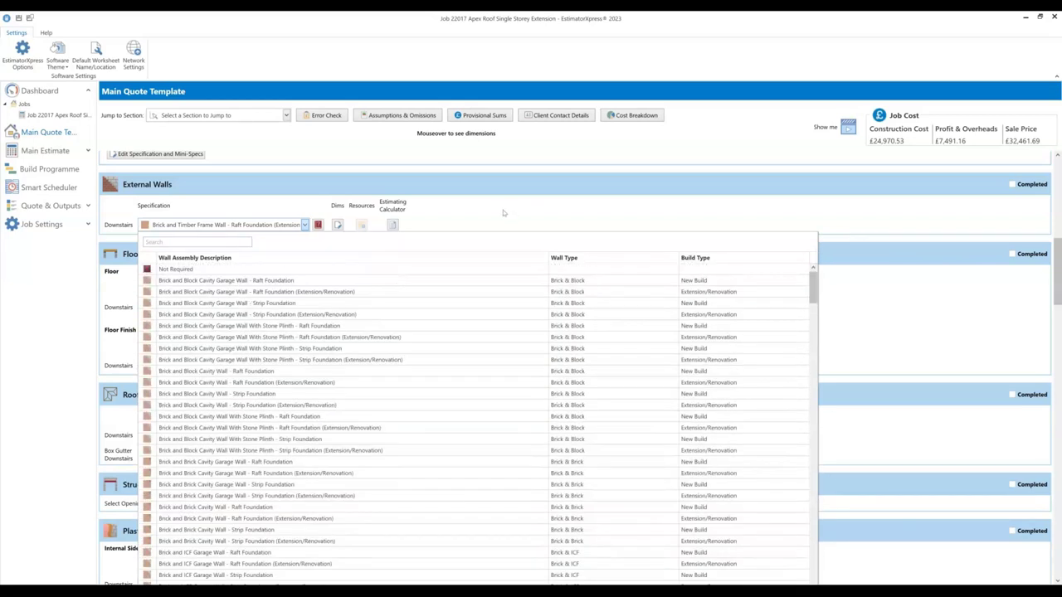
left_click(503, 212)
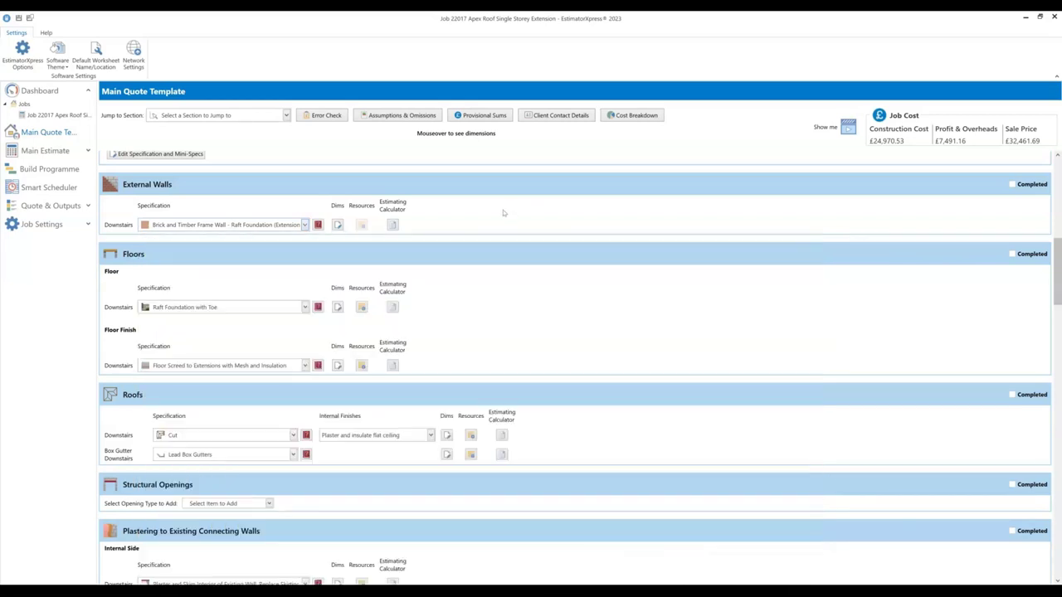
- Review the job options, including those for legacy estimating calculators and zero-quantity resource lines, and close the options
left_click(22, 66)
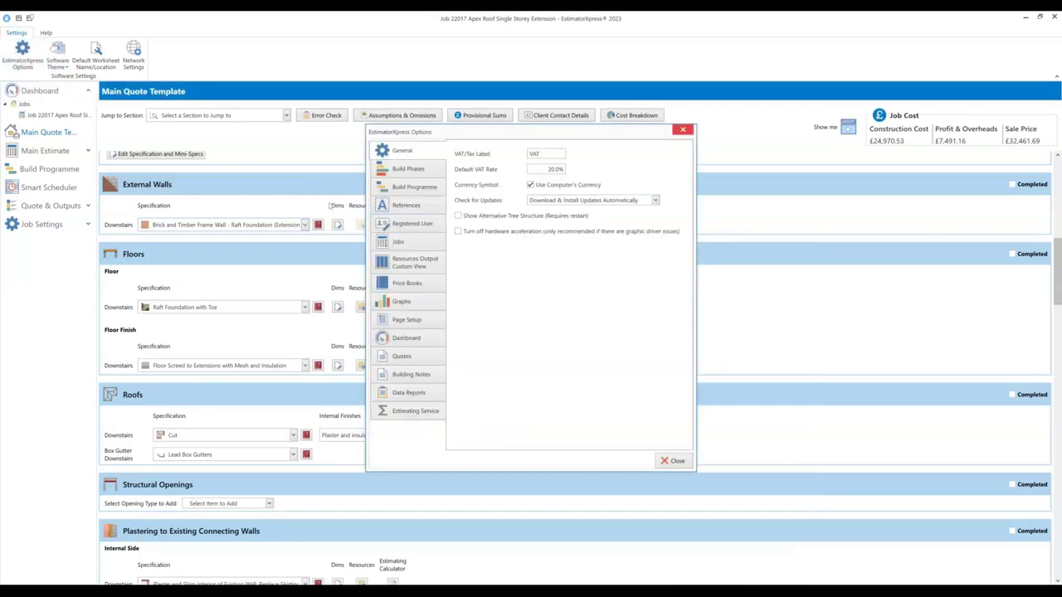
left_click(417, 246)
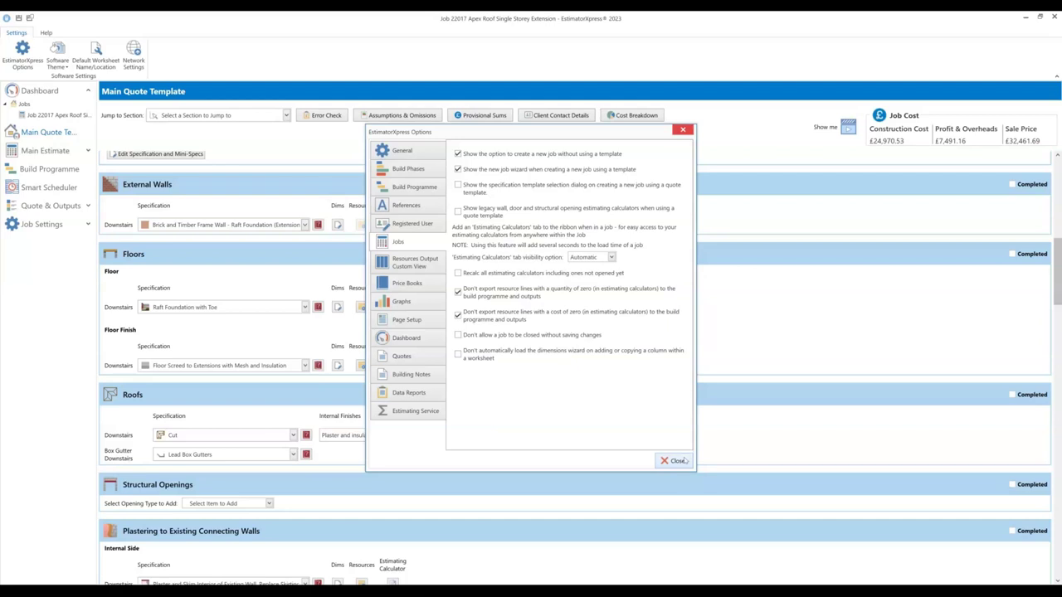
left_click(678, 461)
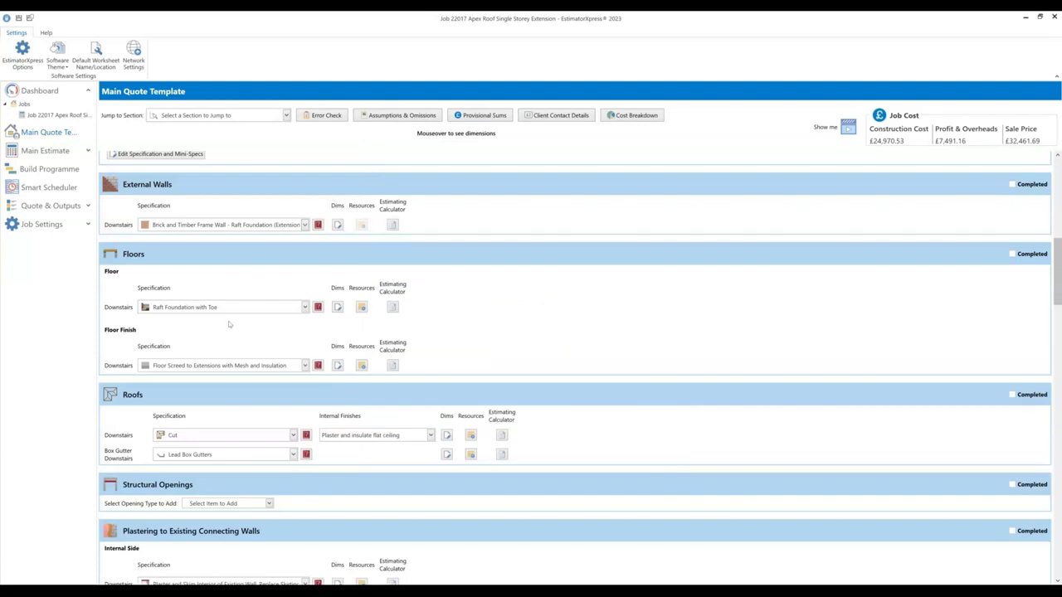
- Examine the steel and lintel support types offered for a structural opening to a new wall, and cancel the specifier
scroll(229, 324, "down", 3)
left_click(213, 387)
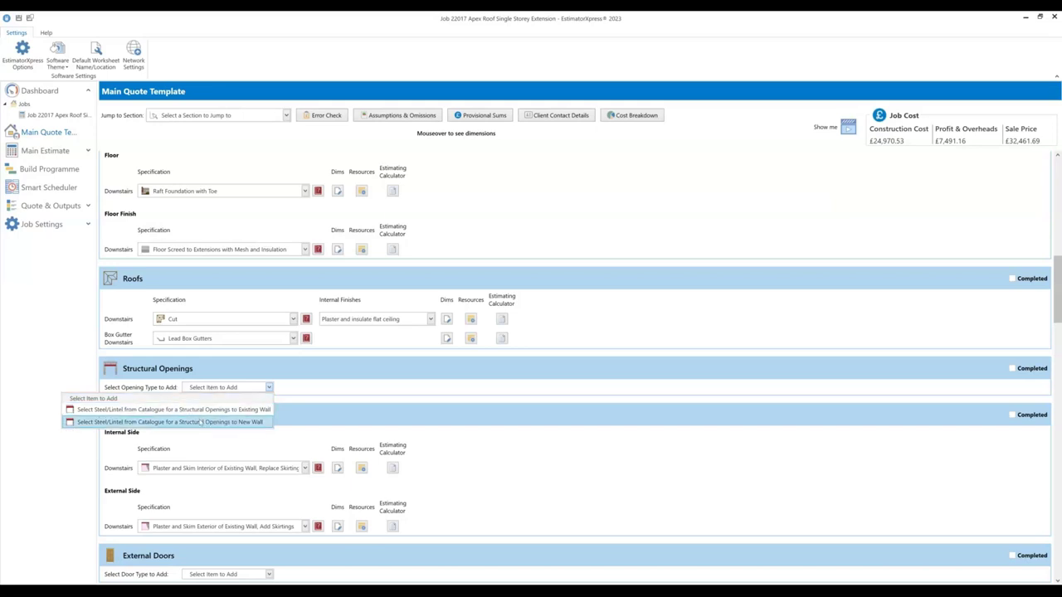
left_click(200, 422)
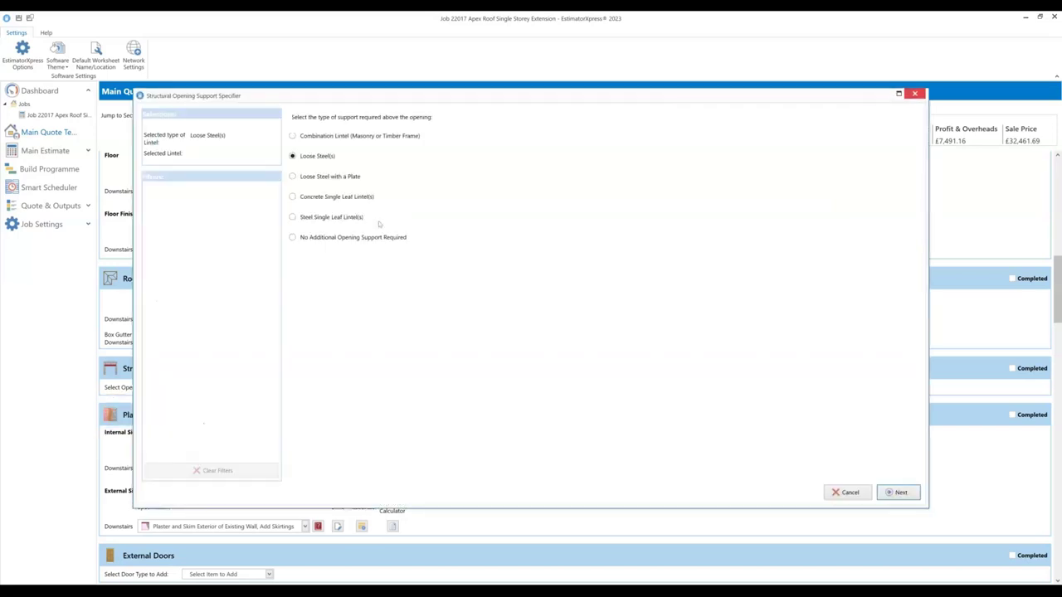
left_click(847, 493)
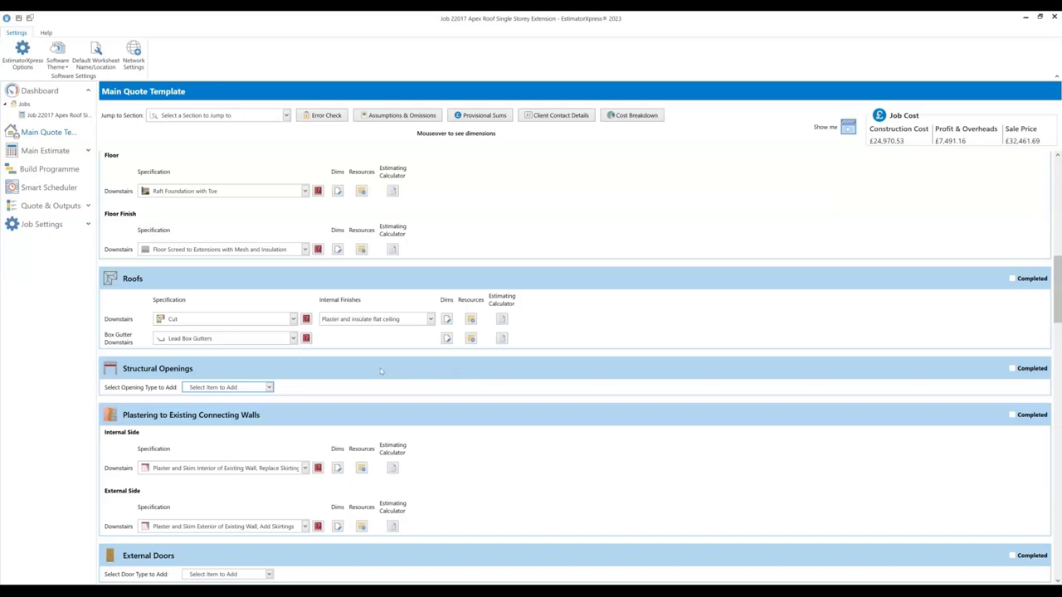
- Look through the plastering, external doors, windows, roof windows and internal wall sections of the quote template
scroll(381, 371, "down", 2)
scroll(381, 372, "down", 1)
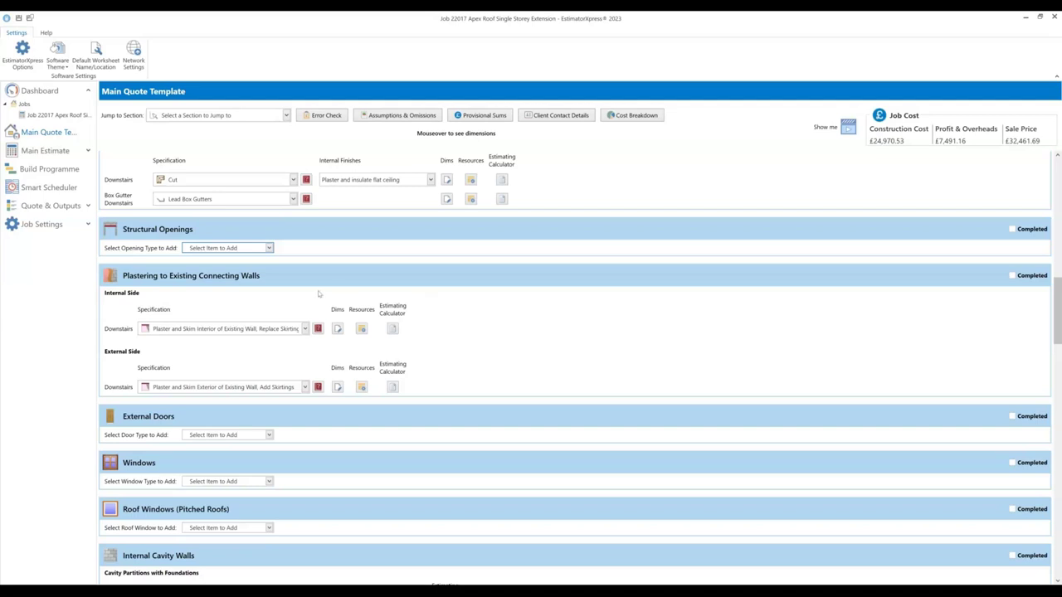
scroll(319, 293, "down", 1)
scroll(318, 292, "down", 7)
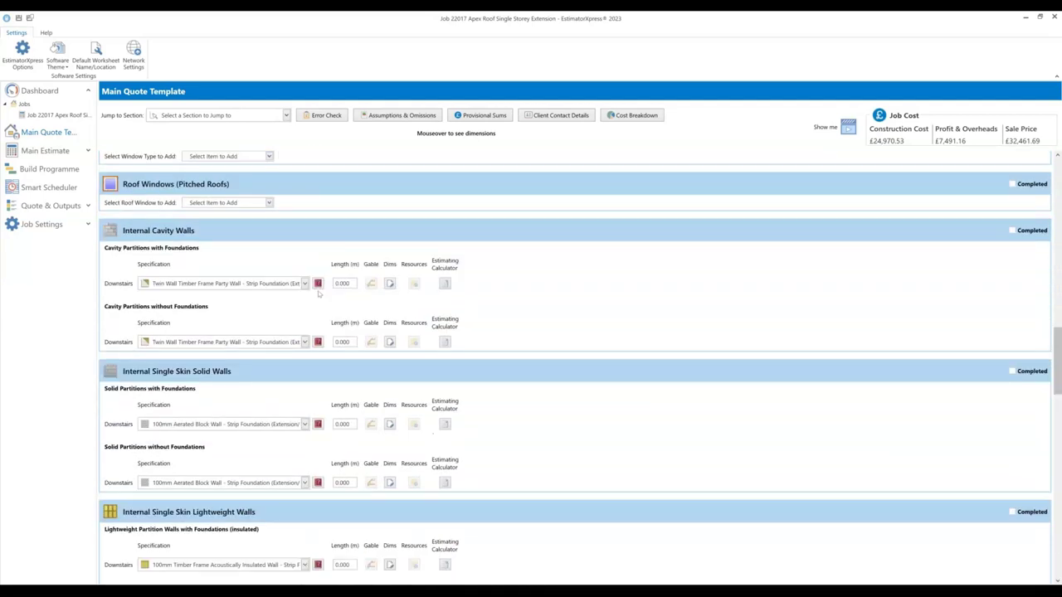
scroll(318, 292, "down", 1)
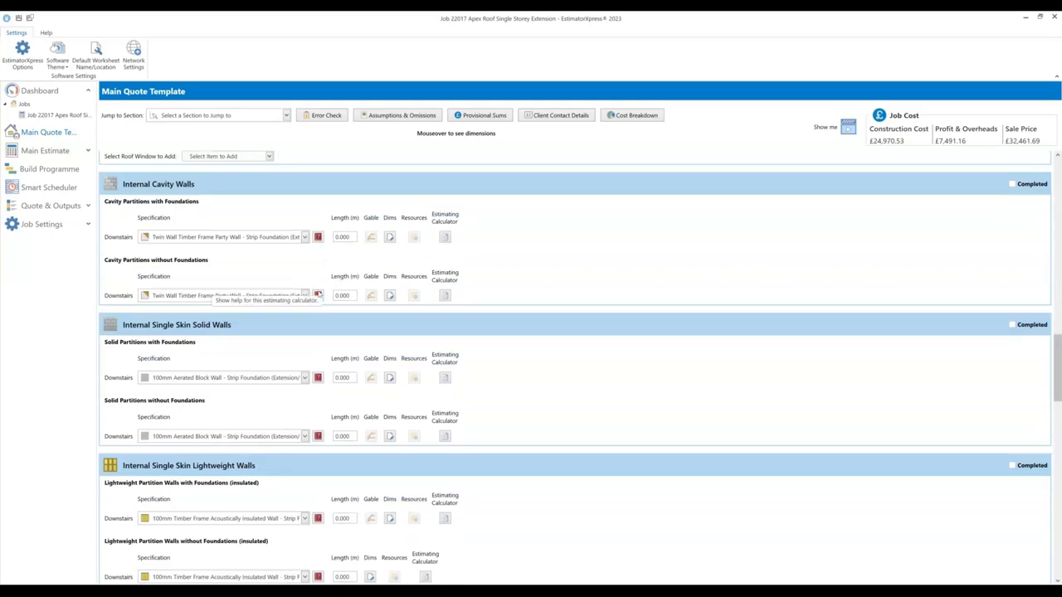
- Browse the wall assemblies and wall types offered for downstairs cavity partitions with foundations, keeping the current specification
scroll(318, 295, "down", 1)
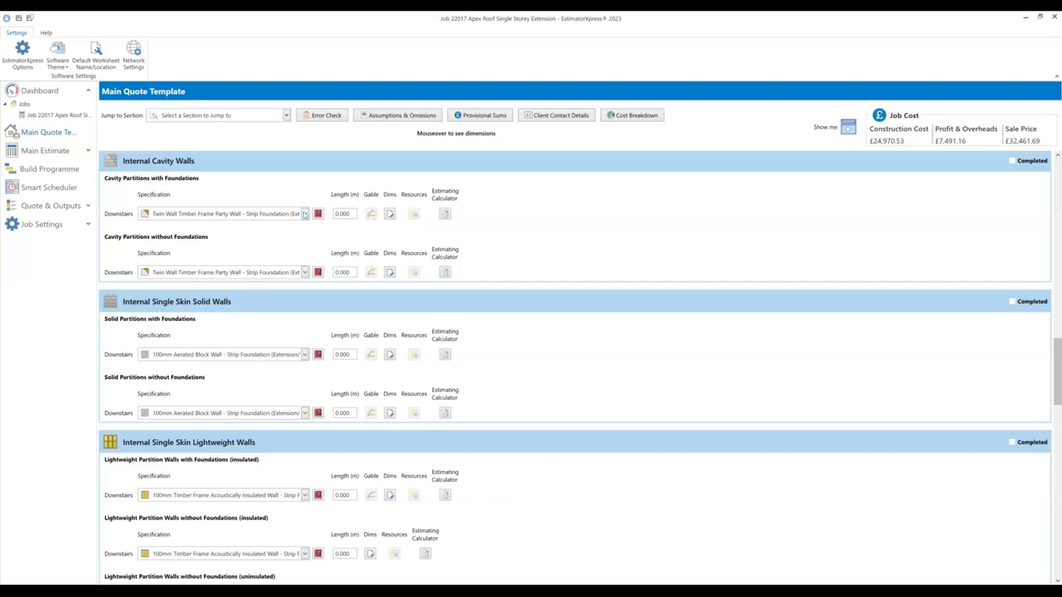
left_click(304, 214)
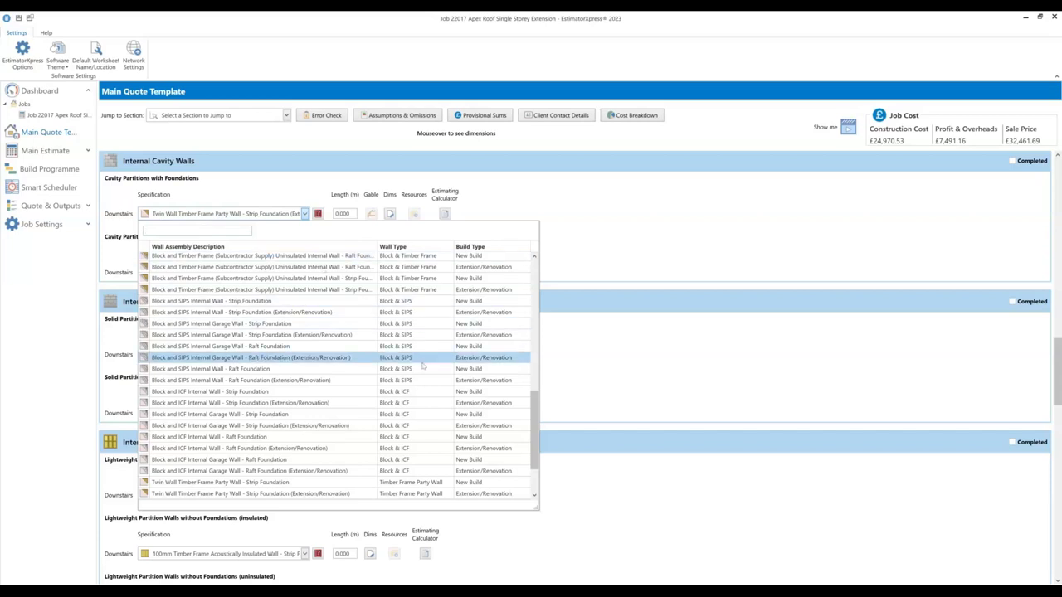
scroll(423, 365, "up", 3)
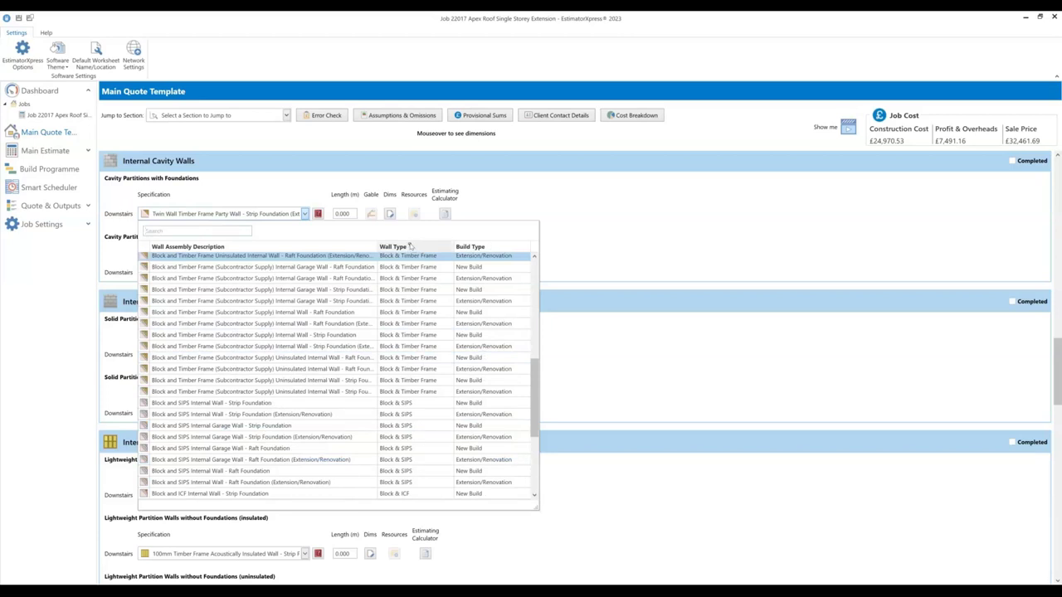
left_click(410, 246)
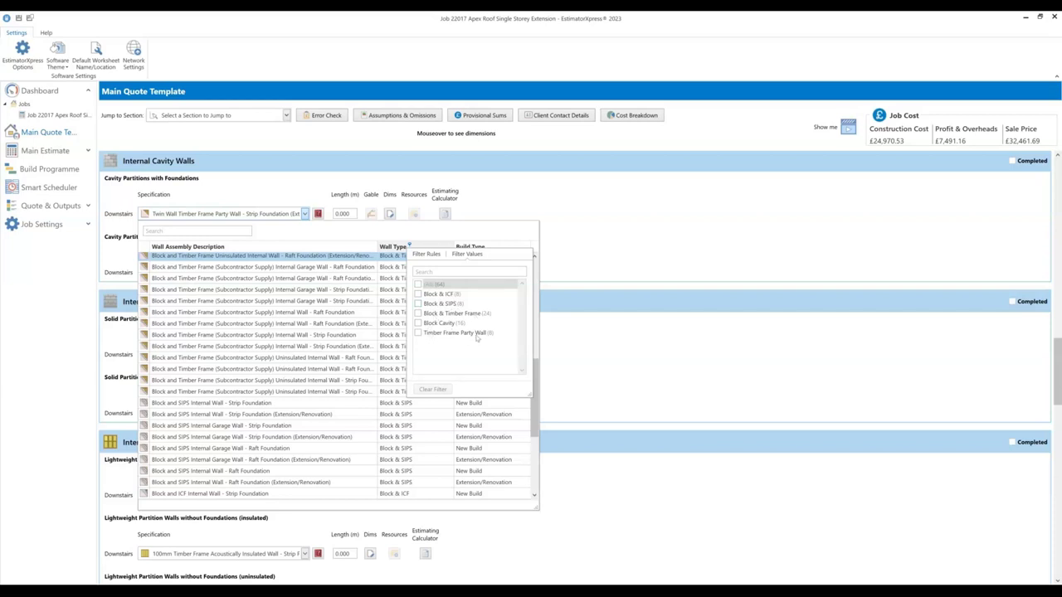
left_click(643, 285)
left_click(611, 260)
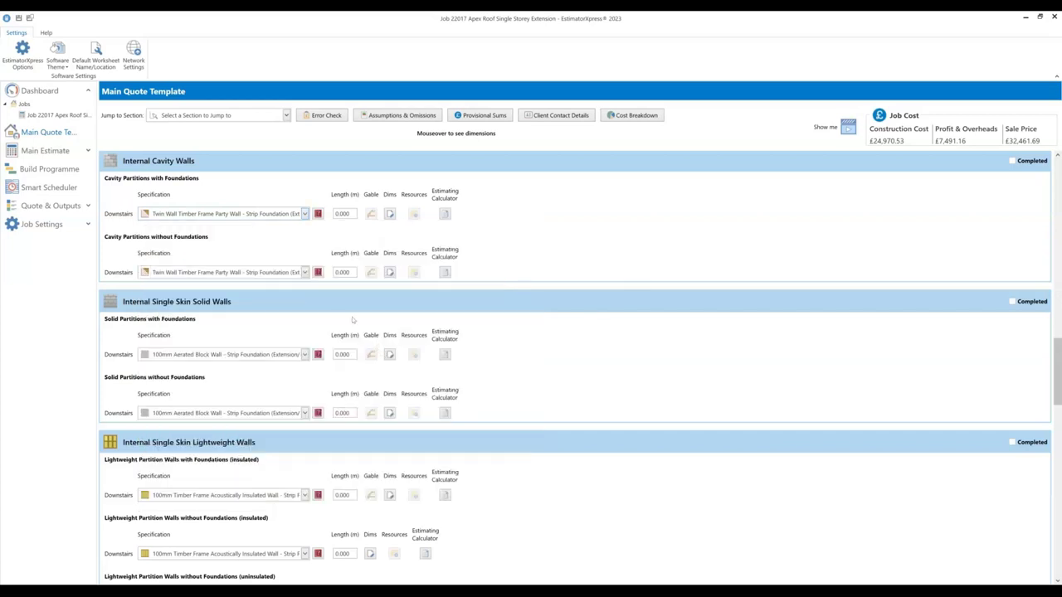
- Review the wall assemblies for cavity partitions without foundations, inspect their foundation and footing dimensions, and cancel the wizard
left_click(306, 272)
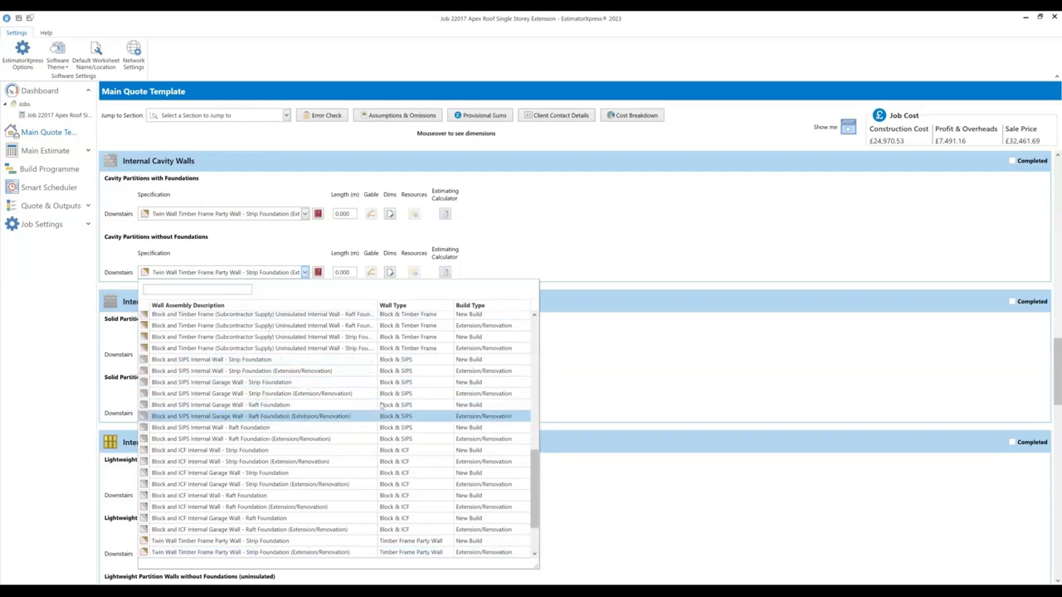
left_click(602, 263)
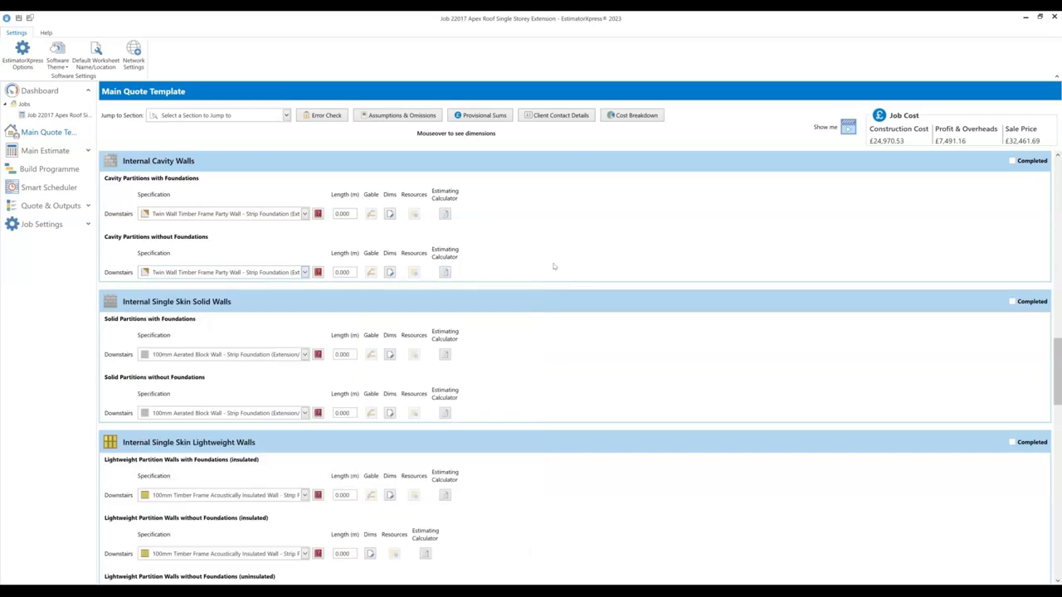
left_click(390, 273)
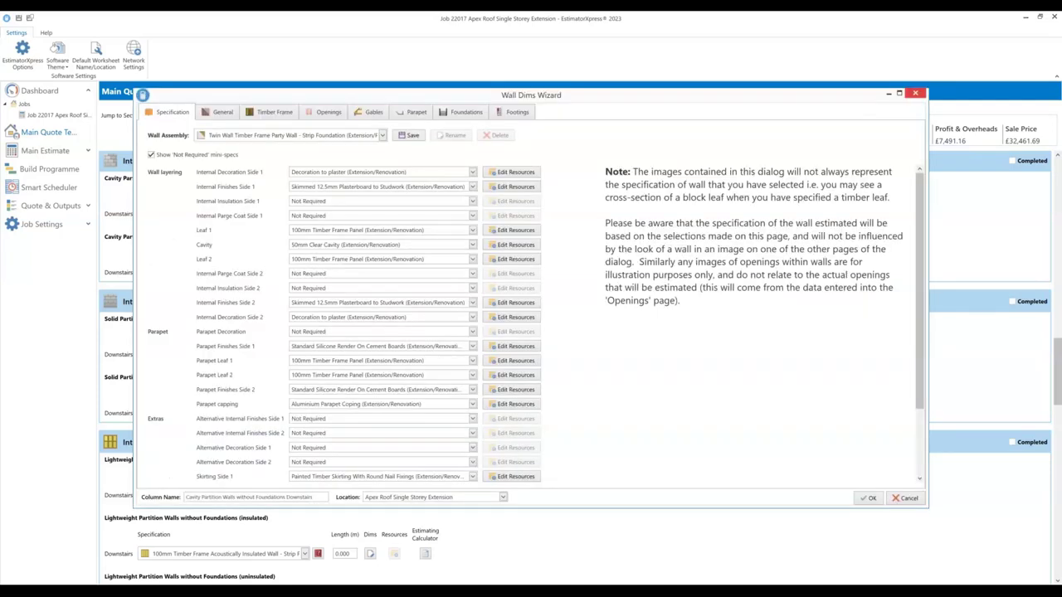
left_click(466, 112)
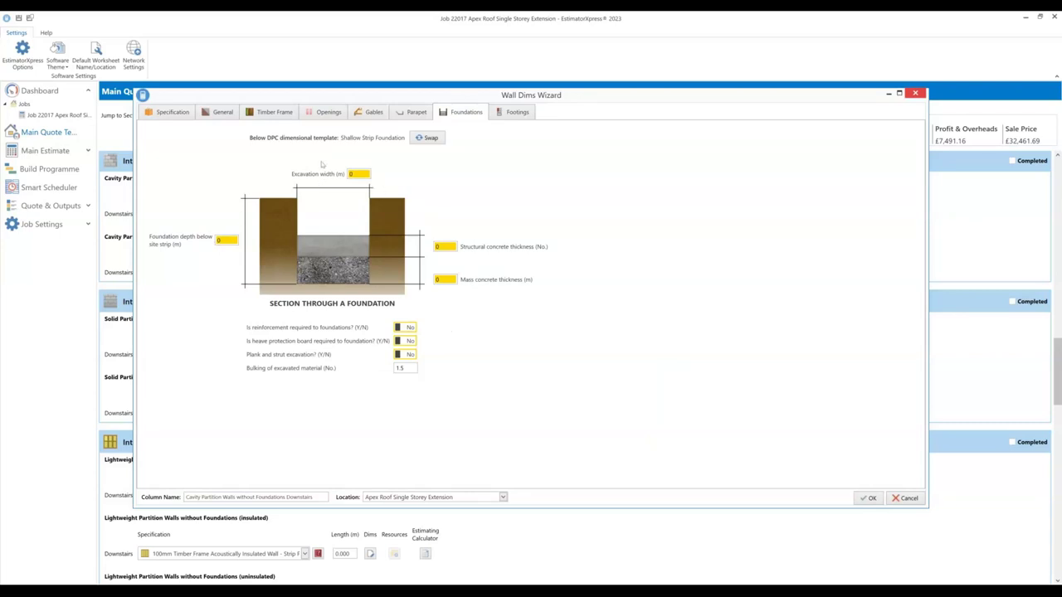
left_click(515, 113)
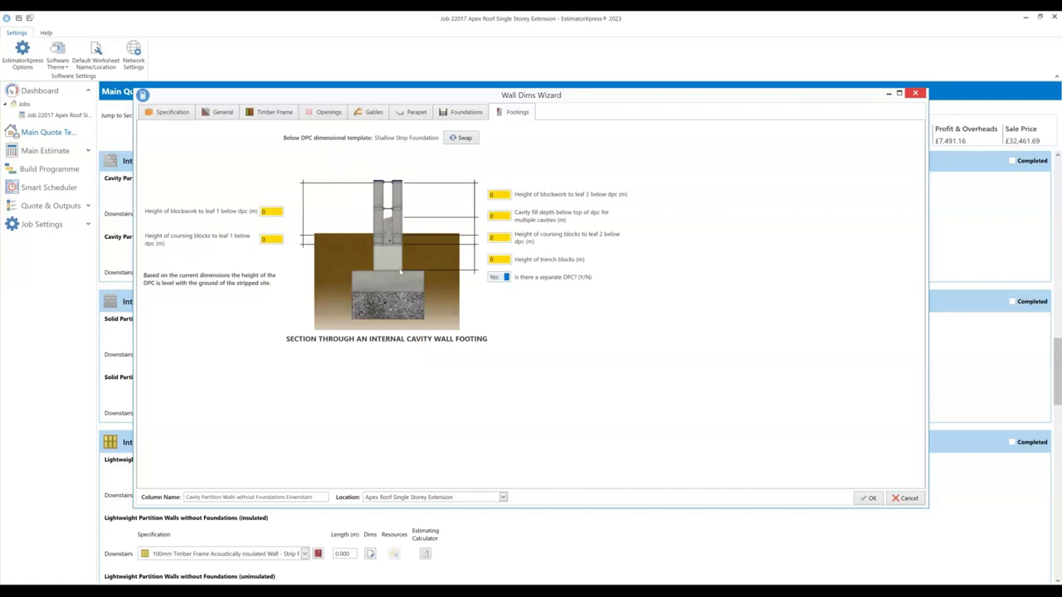
left_click(906, 498)
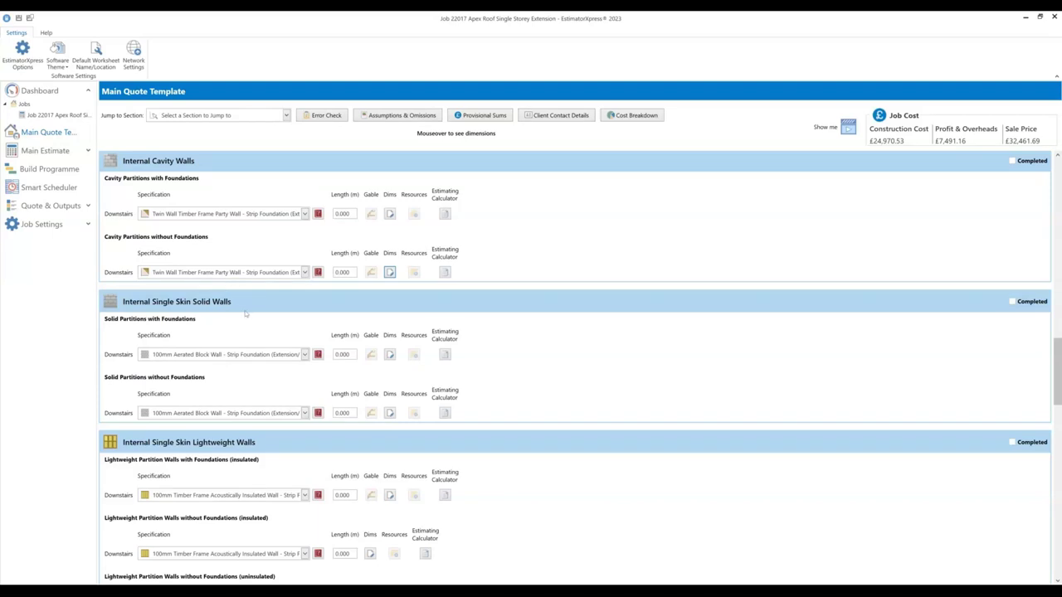
- Browse the wall assemblies offered for internal single skin solid partitions with foundations, keeping the current specification
scroll(245, 314, "down", 2)
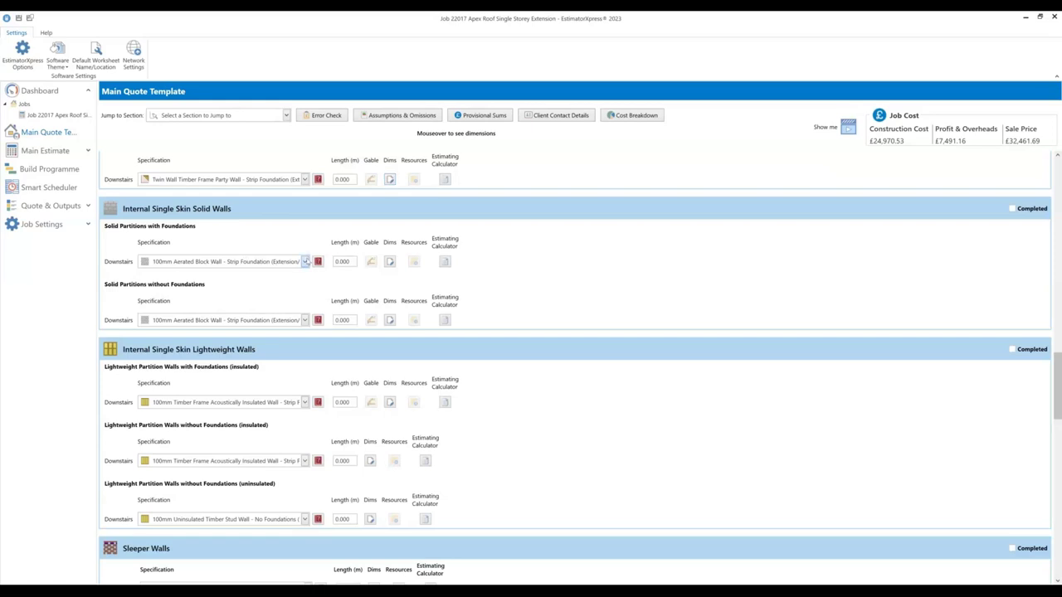
left_click(305, 262)
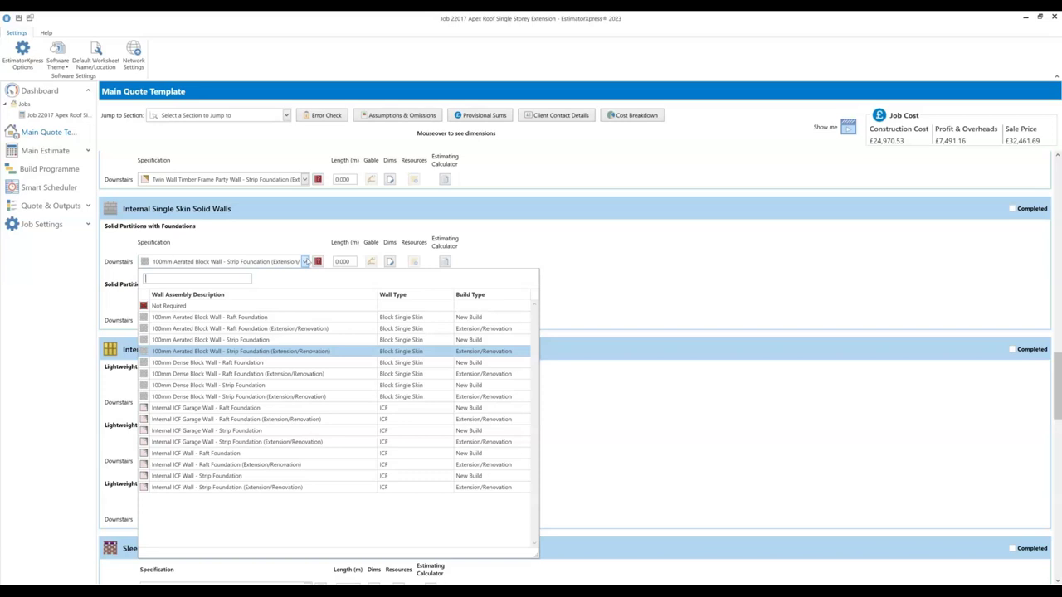
left_click(306, 261)
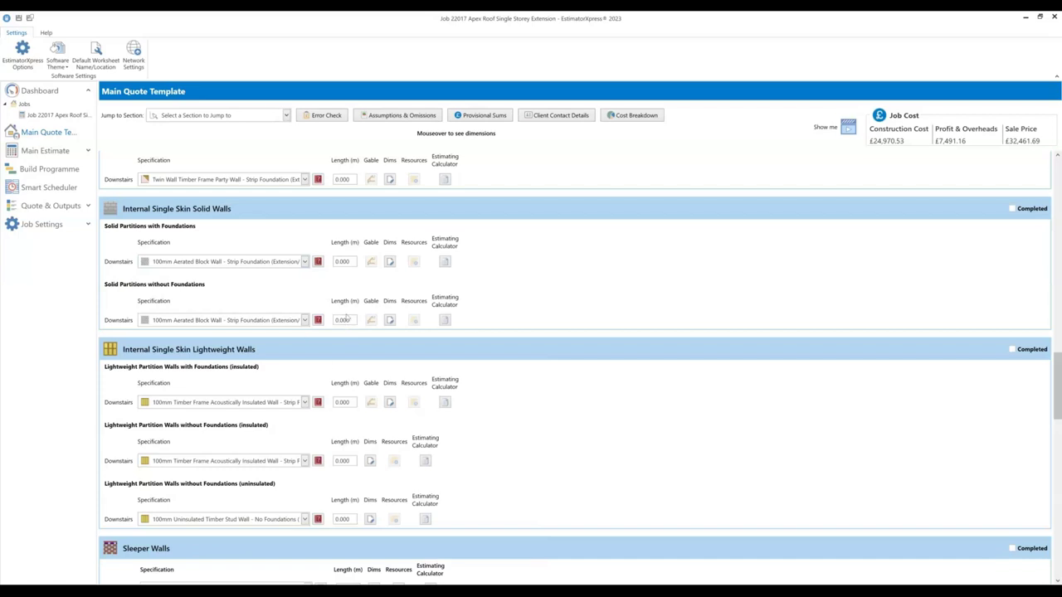
left_click(352, 319)
- Browse the wall assemblies and wall types for insulated lightweight partitions with foundations, keeping the current specification
scroll(285, 303, "down", 3)
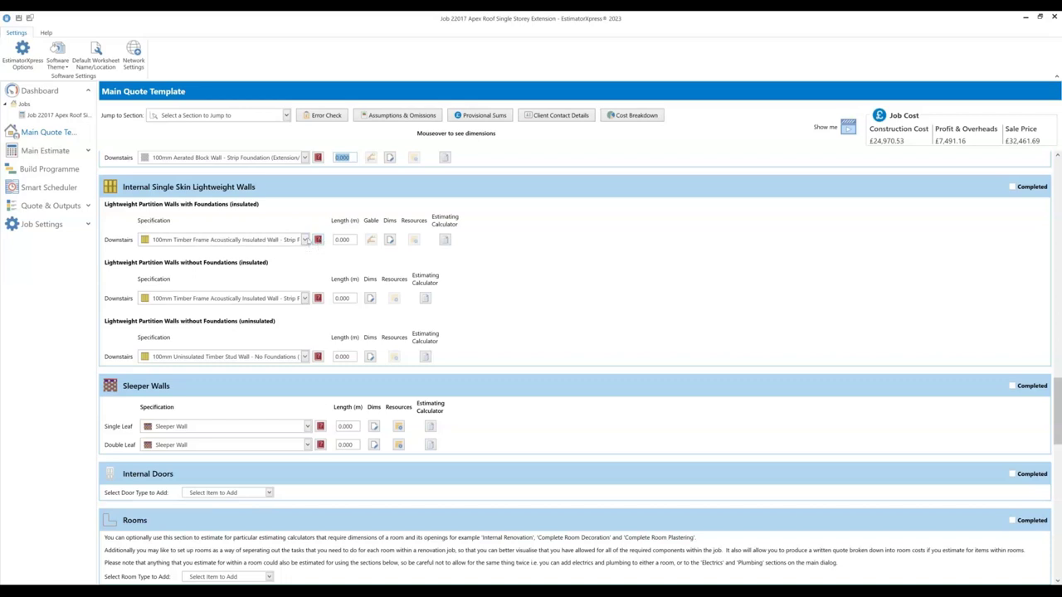
left_click(305, 240)
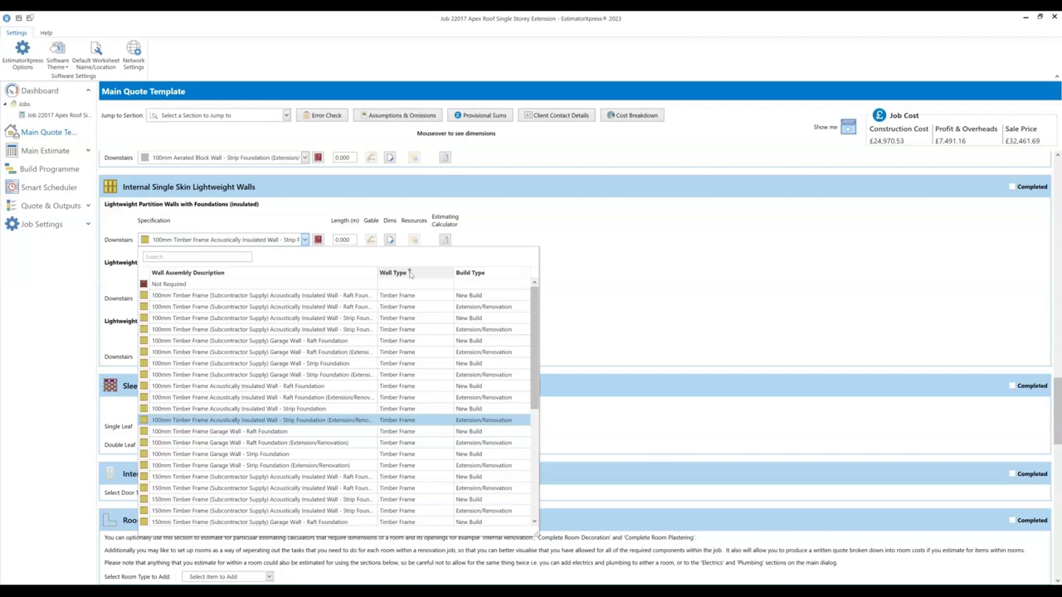
left_click(409, 272)
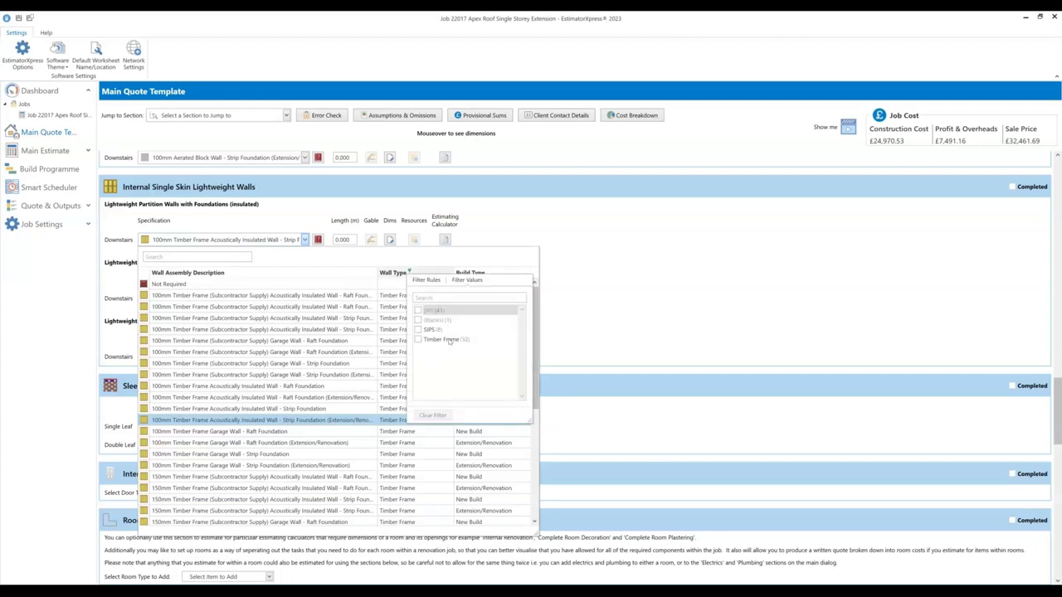
left_click(623, 322)
left_click(622, 322)
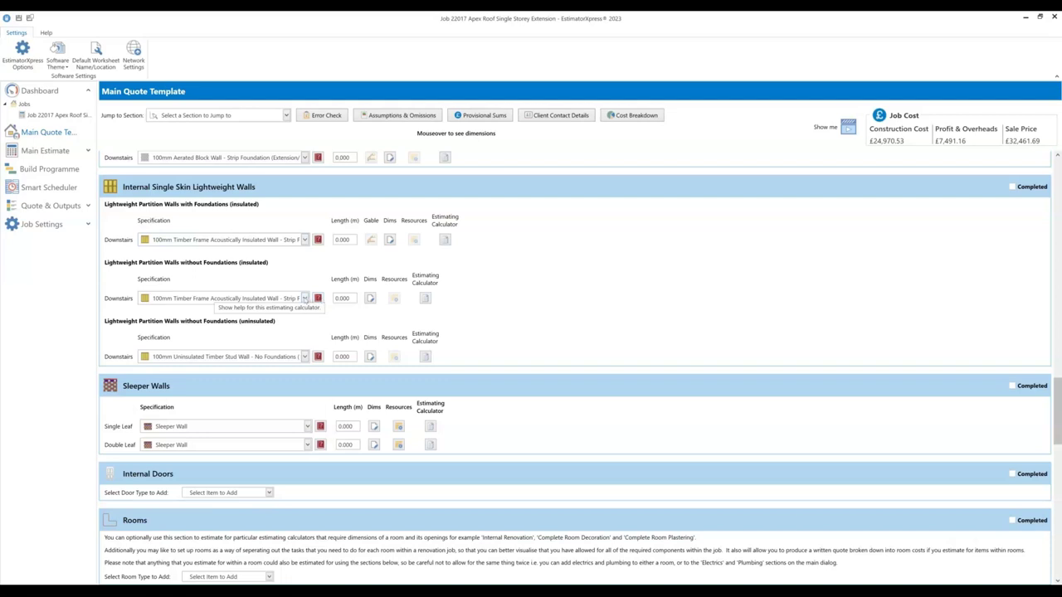
- Look through the wall assemblies for insulated and uninsulated lightweight partitions without foundations, keeping both specifications
left_click(304, 298)
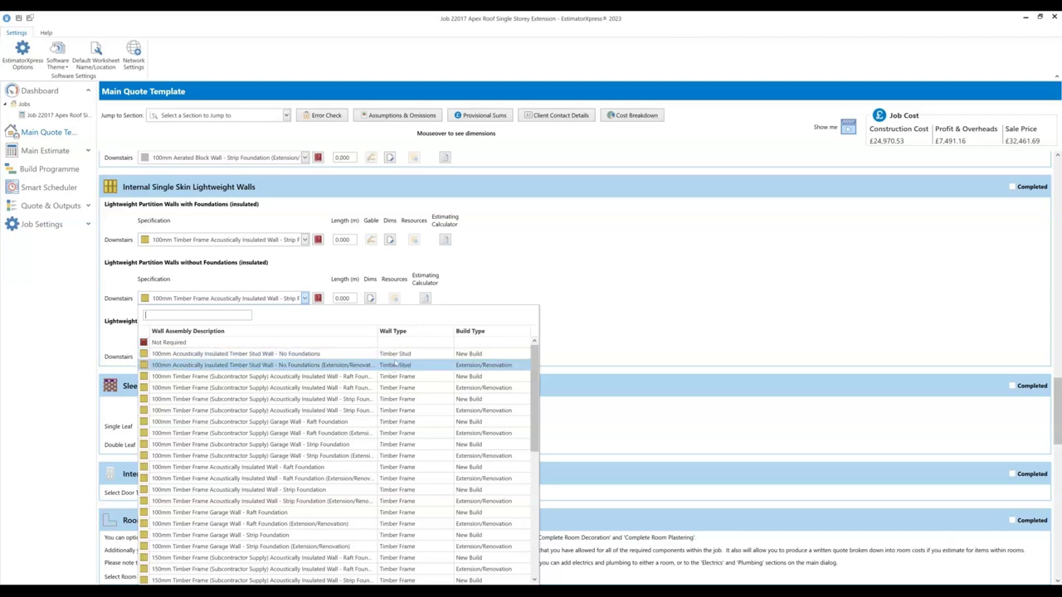
scroll(397, 365, "down", 8)
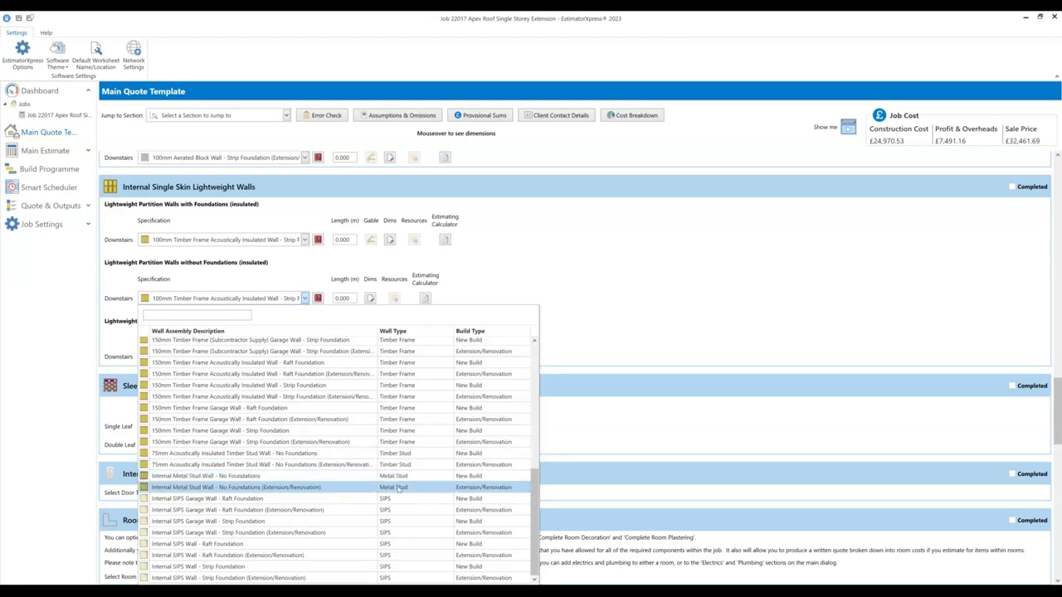
left_click(627, 273)
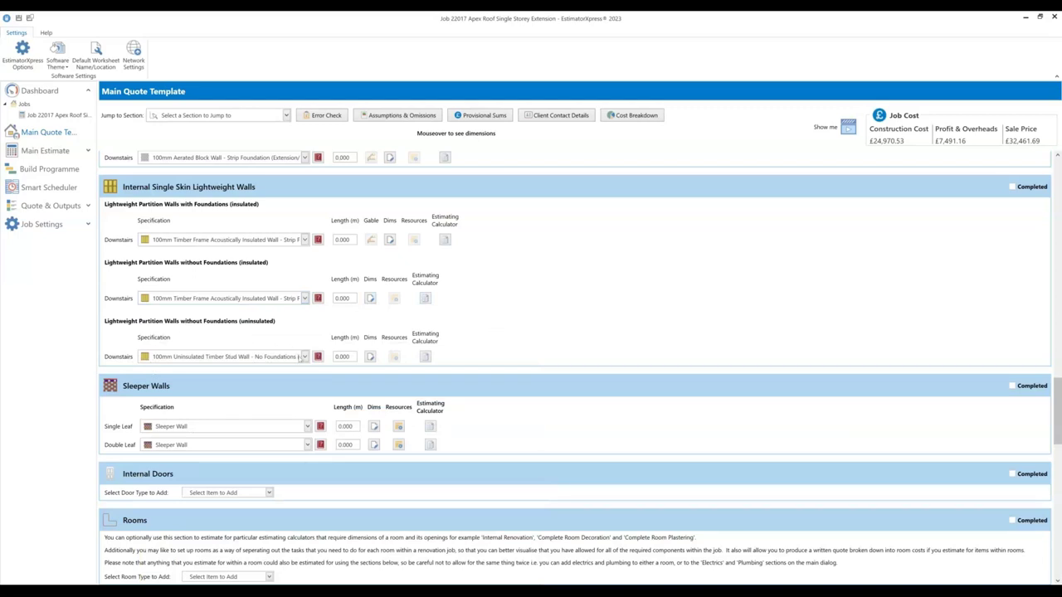
left_click(306, 357)
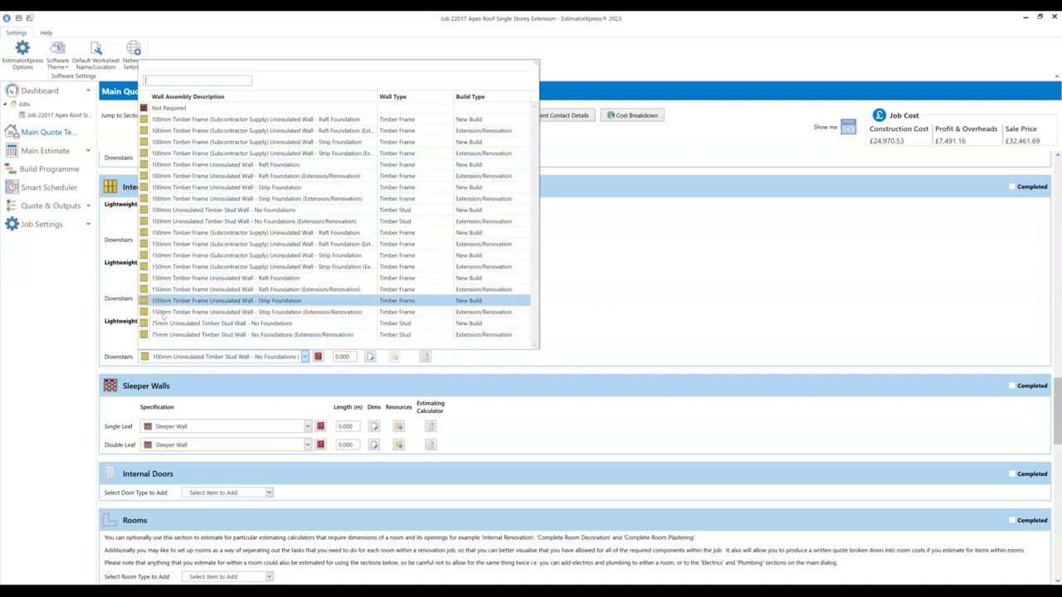
left_click(663, 318)
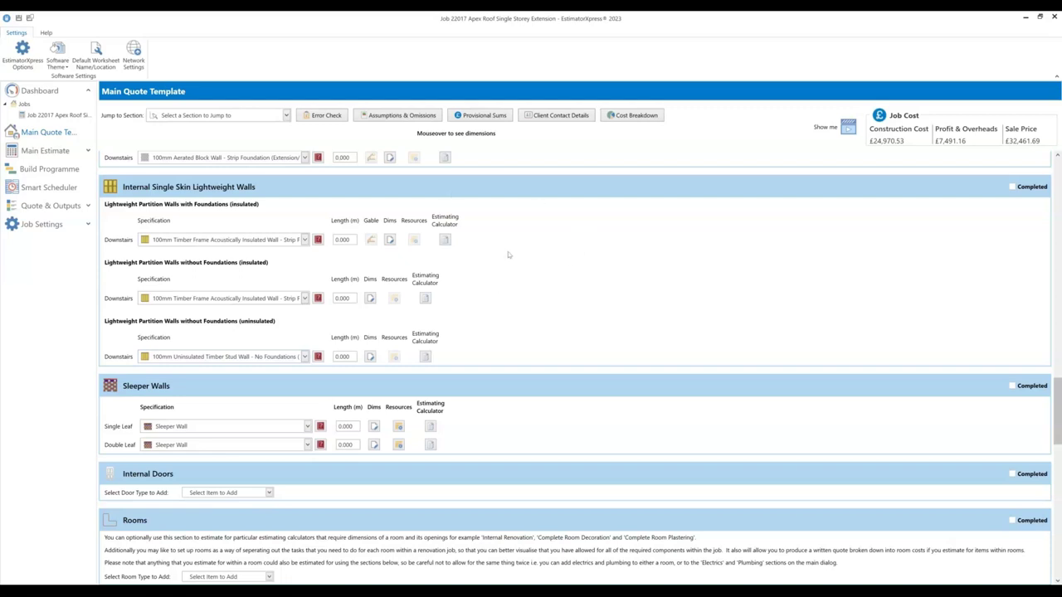
- Return to the dashboard, closing the Apex Roof Single Storey Extension job without saving its changes
scroll(509, 255, "up", 10)
left_click(34, 91)
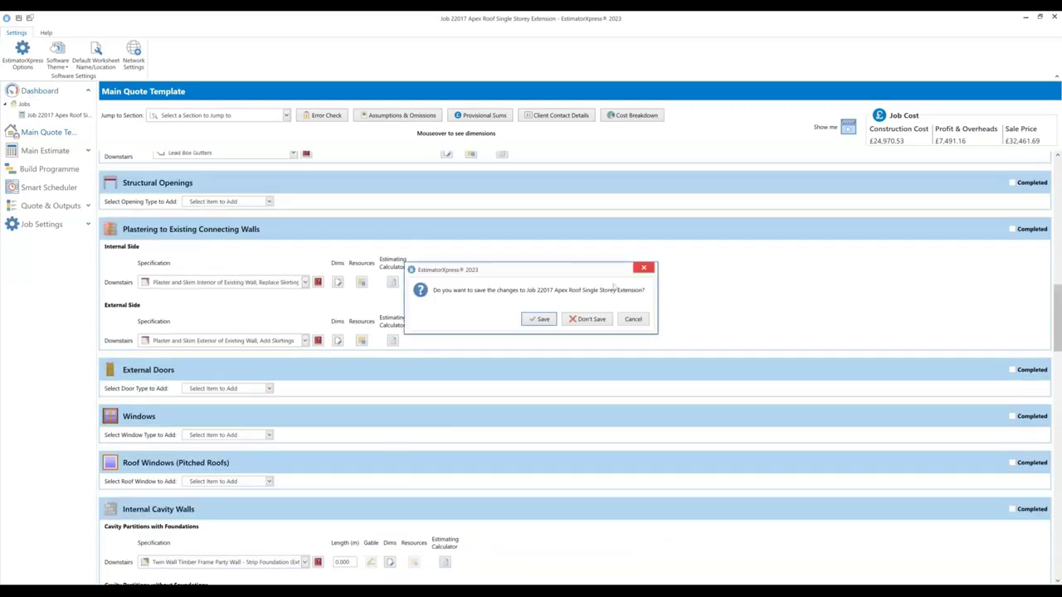
left_click(591, 321)
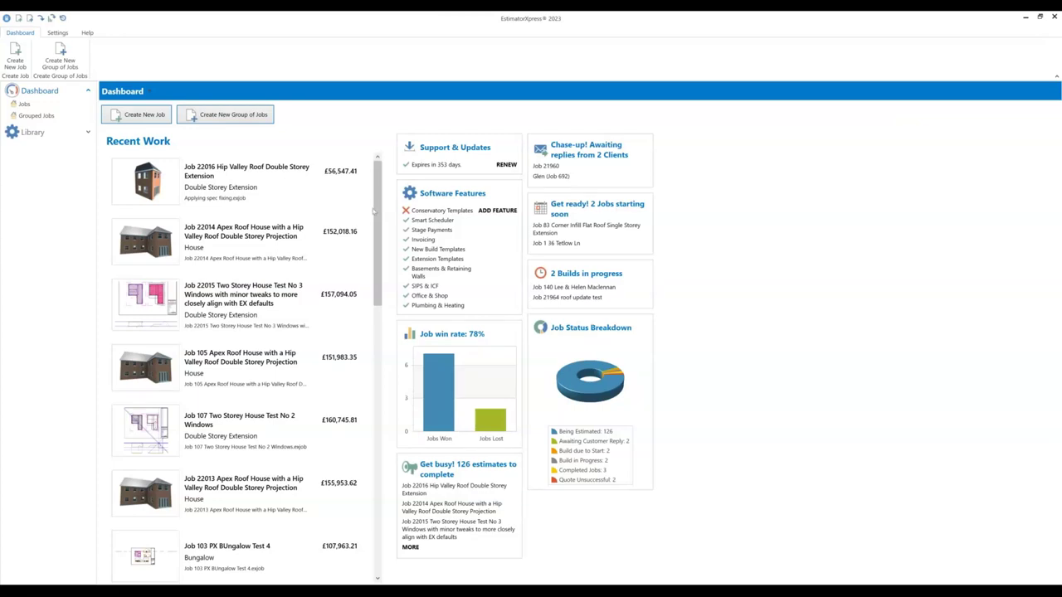
- Recover the unsaved Job 22017 Apex Roof Single Storey Extension through File Recovery
left_click(63, 19)
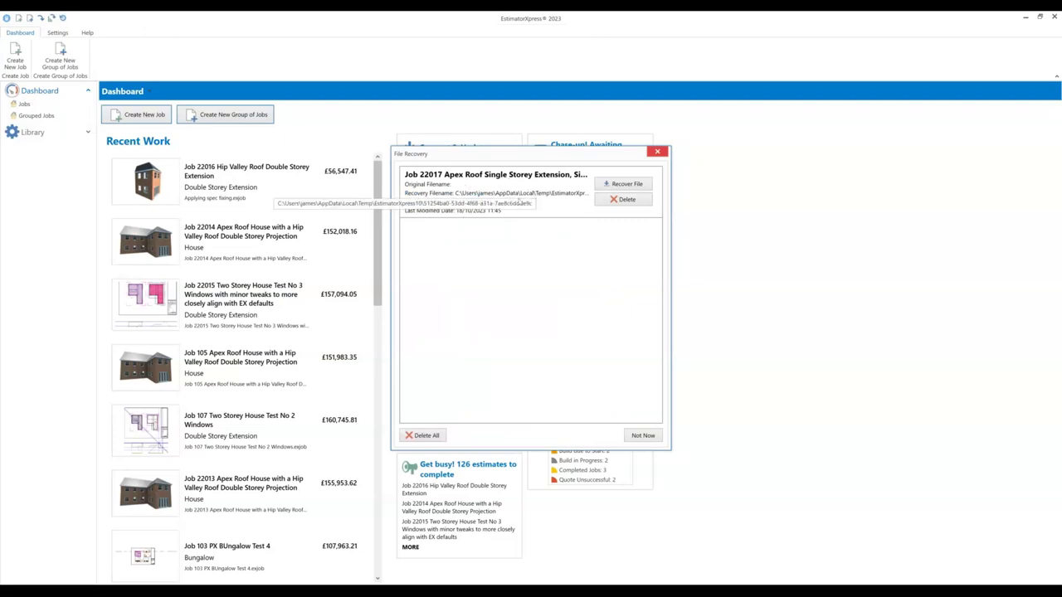
left_click(617, 184)
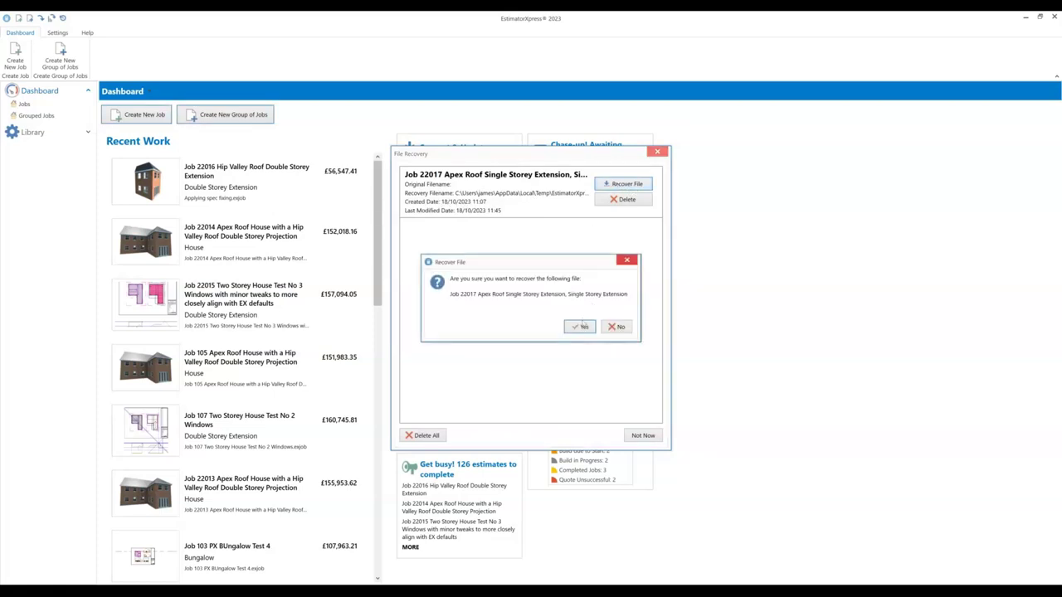
left_click(579, 327)
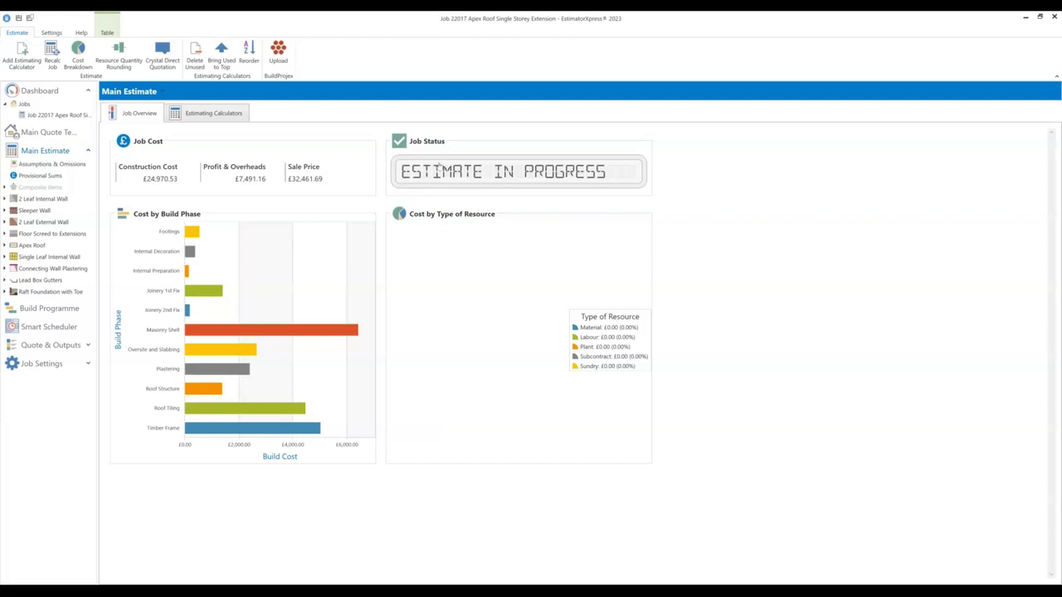
- Close the recovered job without saving the restored changes, and check the File Recovery list again
left_click(43, 91)
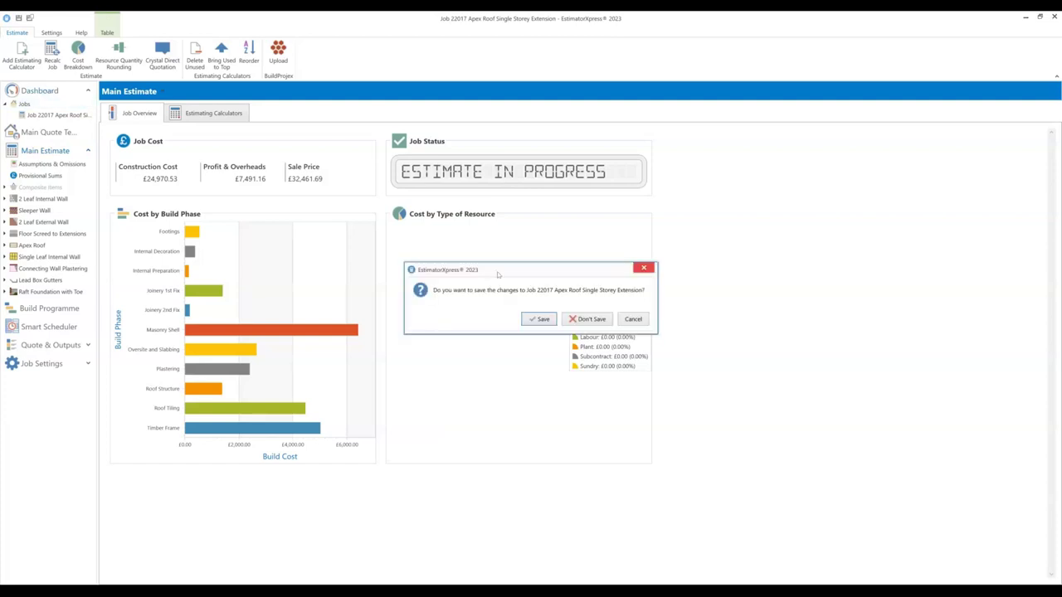
left_click(592, 320)
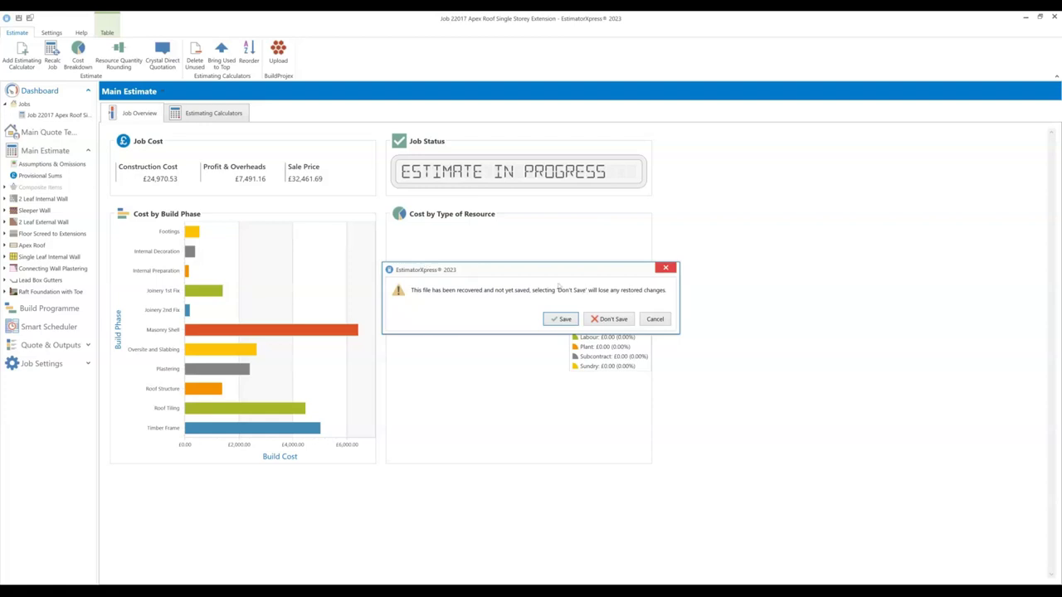
left_click(614, 322)
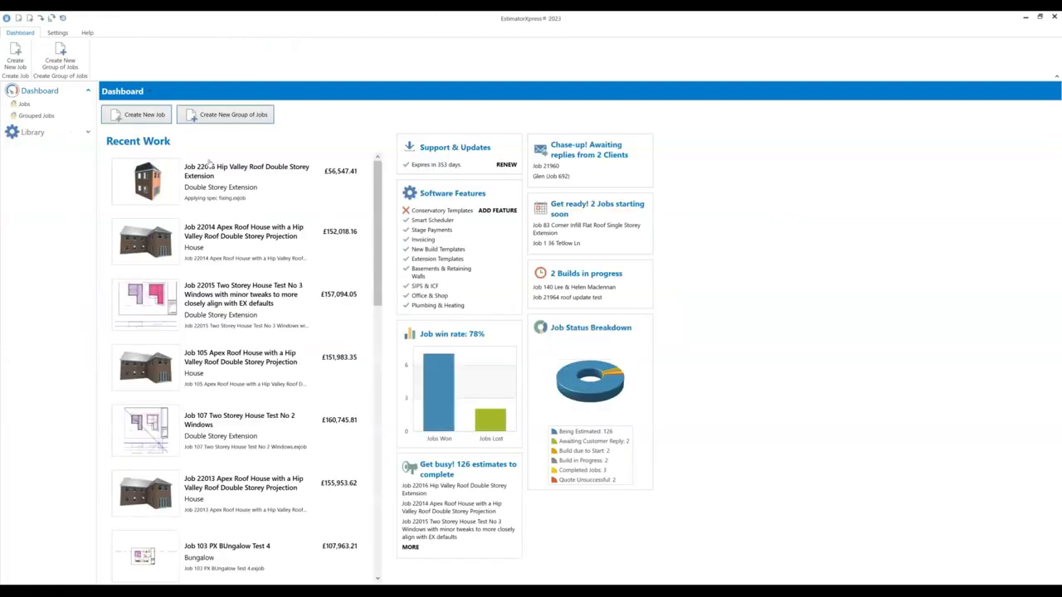
left_click(63, 19)
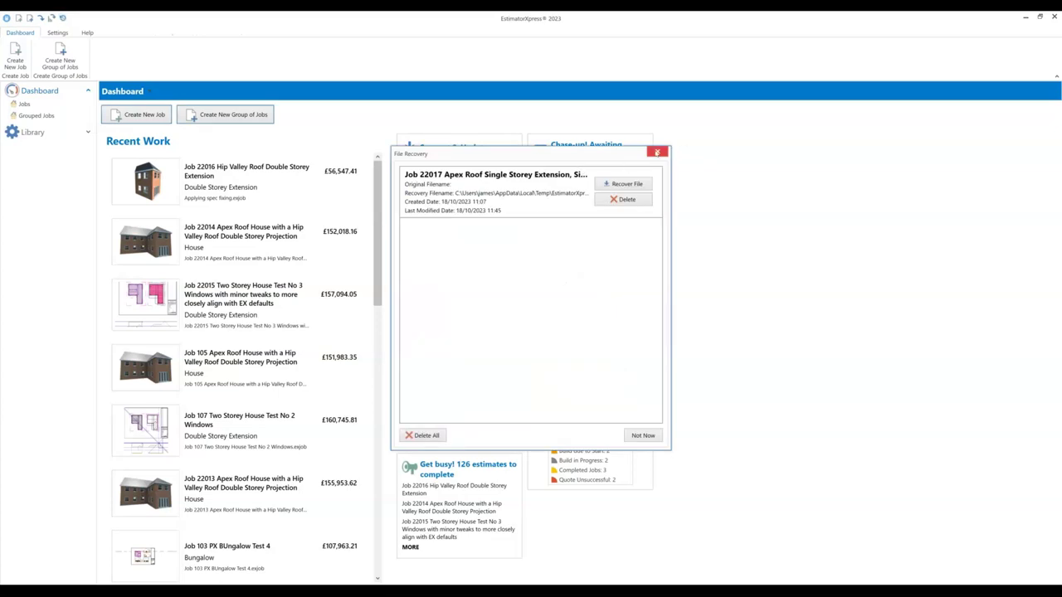
left_click(656, 152)
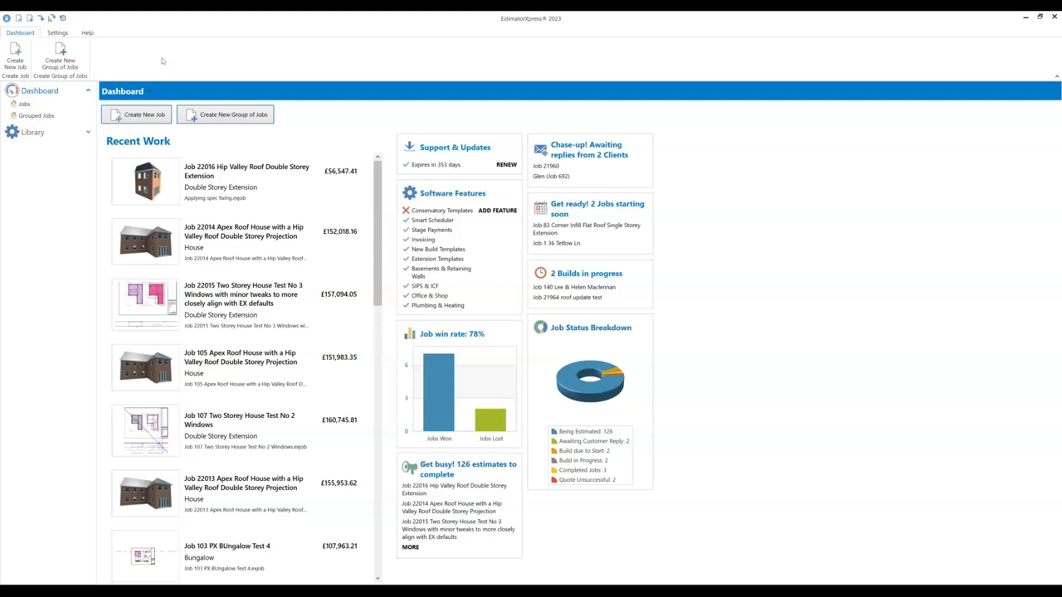
- Create a new job from the Renovation quote template, keeping the default job details and specification
left_click(145, 115)
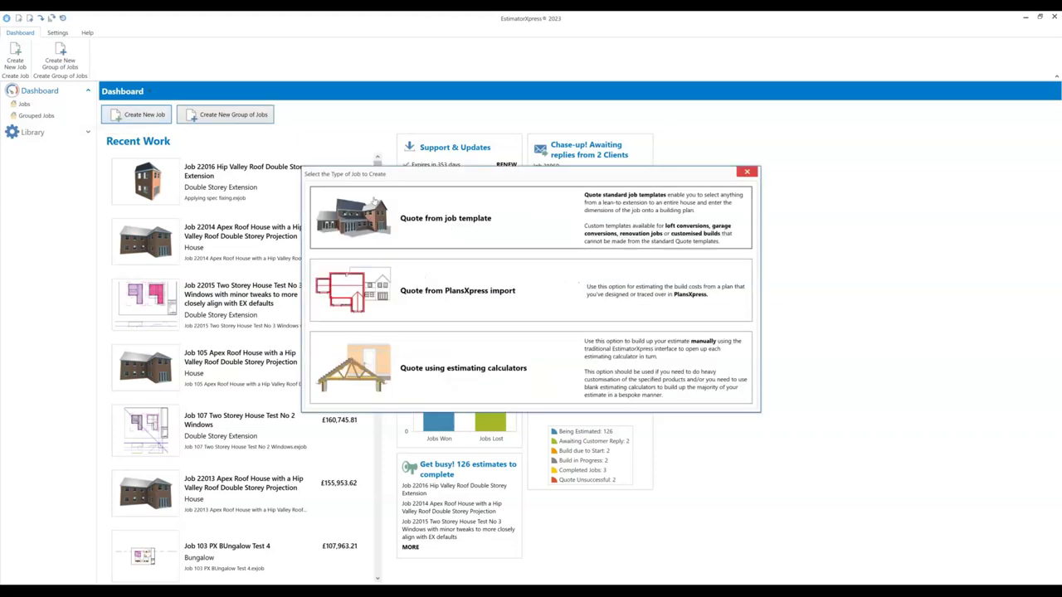
left_click(535, 227)
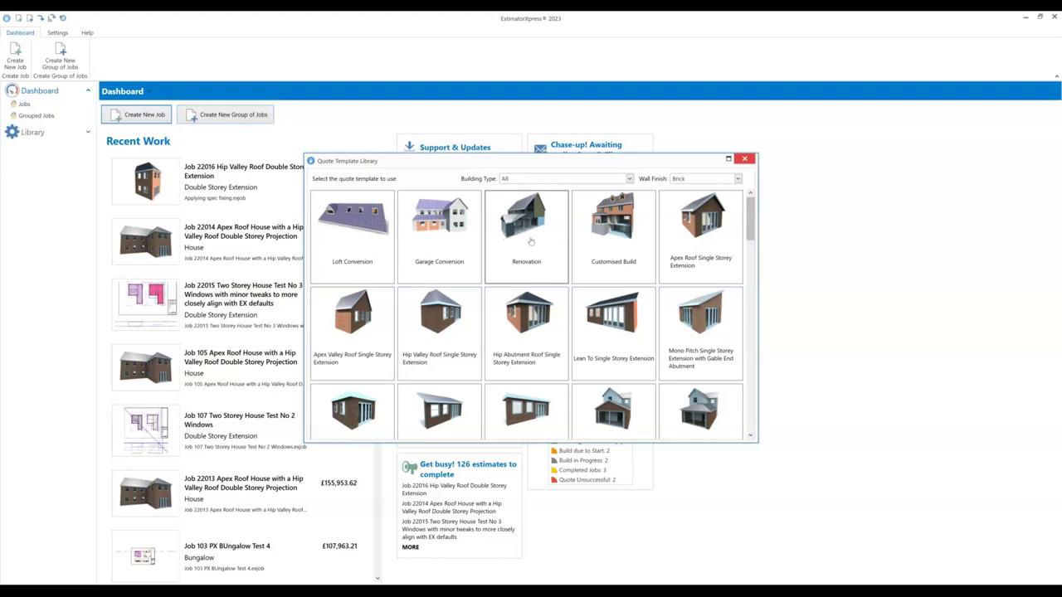
left_click(744, 158)
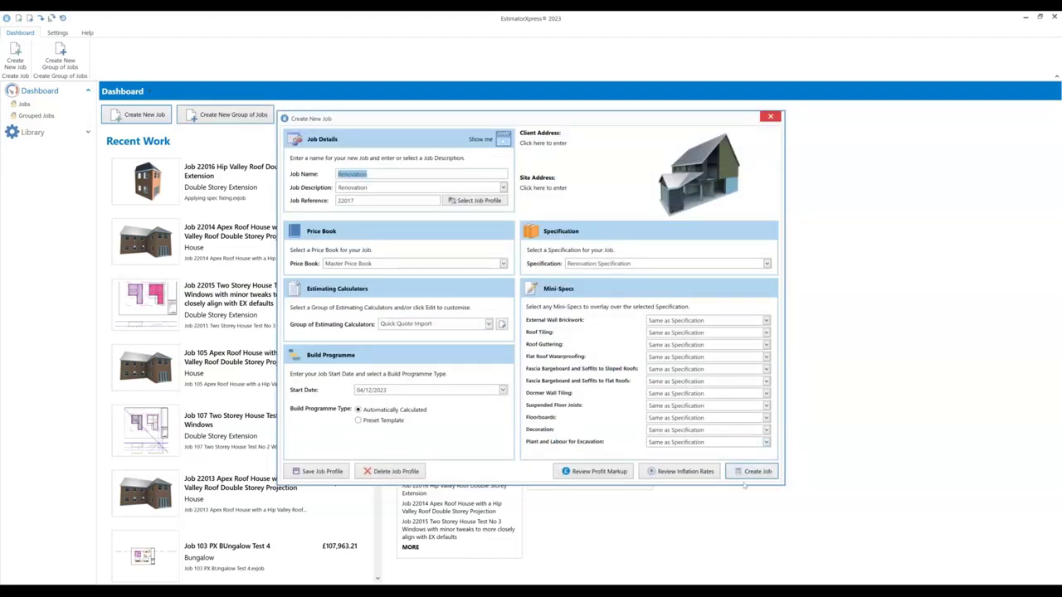
left_click(752, 472)
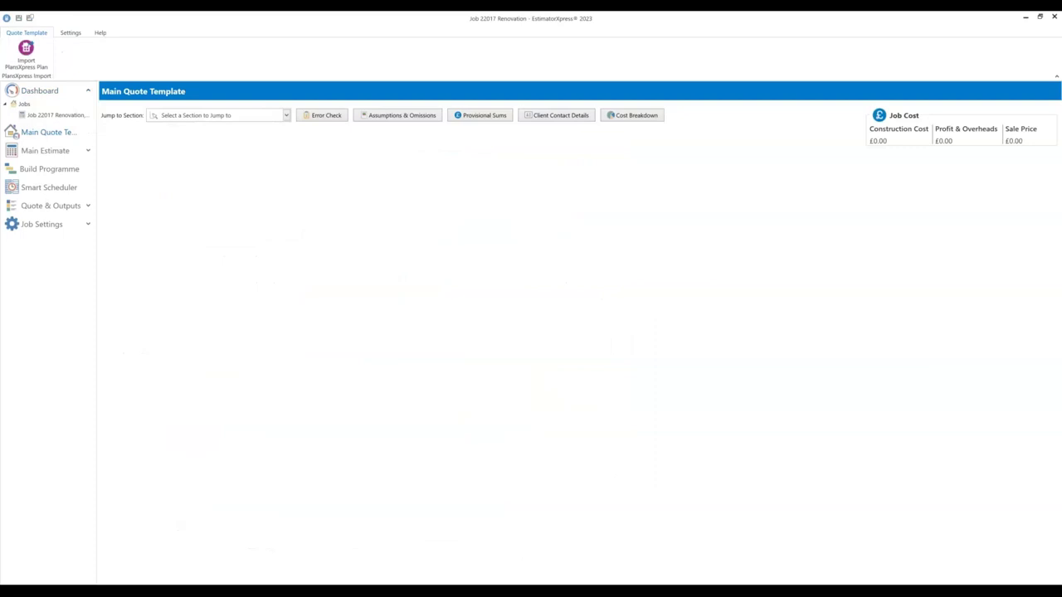
- Add the Single Leaf Internal Wall estimating calculator to the Internal Walls section of the quote template
left_click(226, 116)
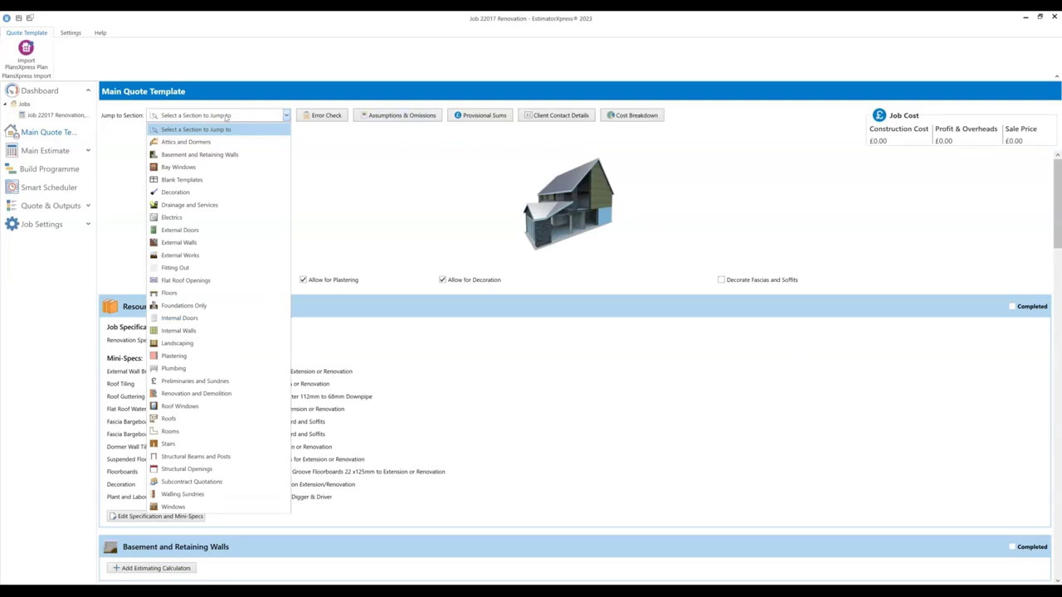
left_click(198, 332)
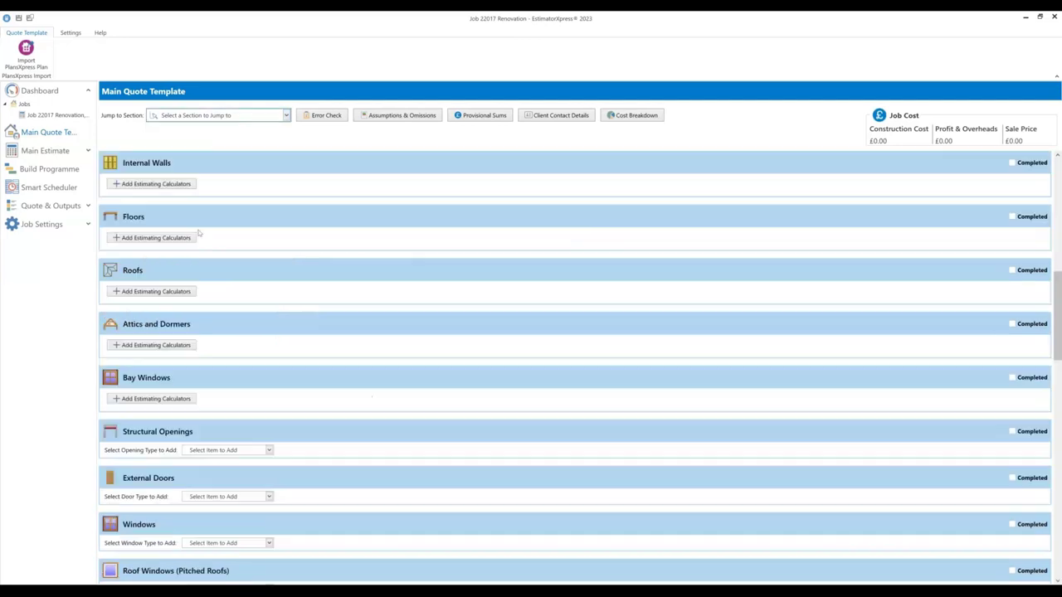
left_click(173, 185)
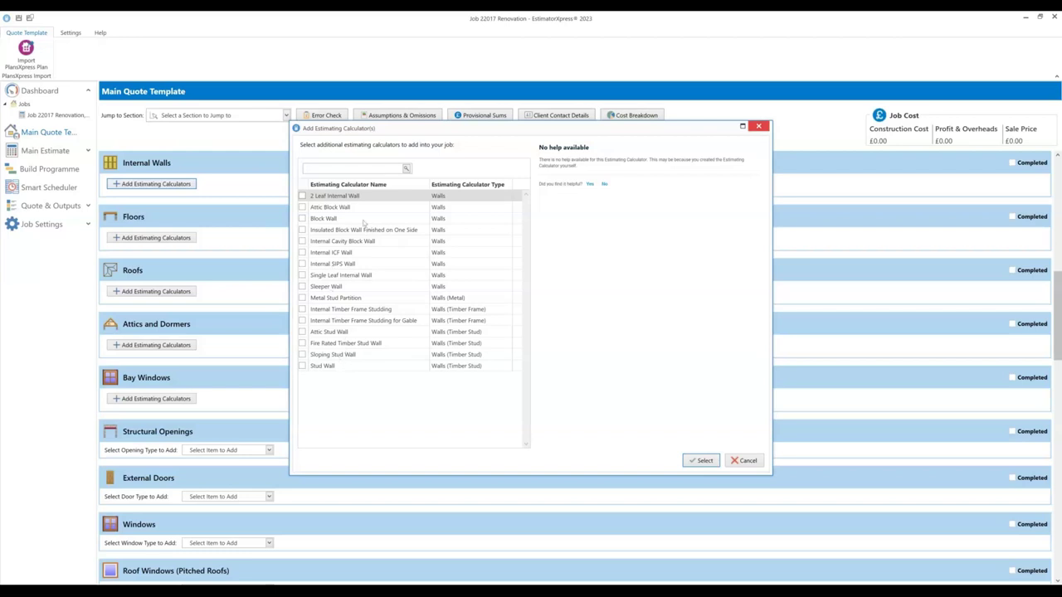
left_click(341, 277)
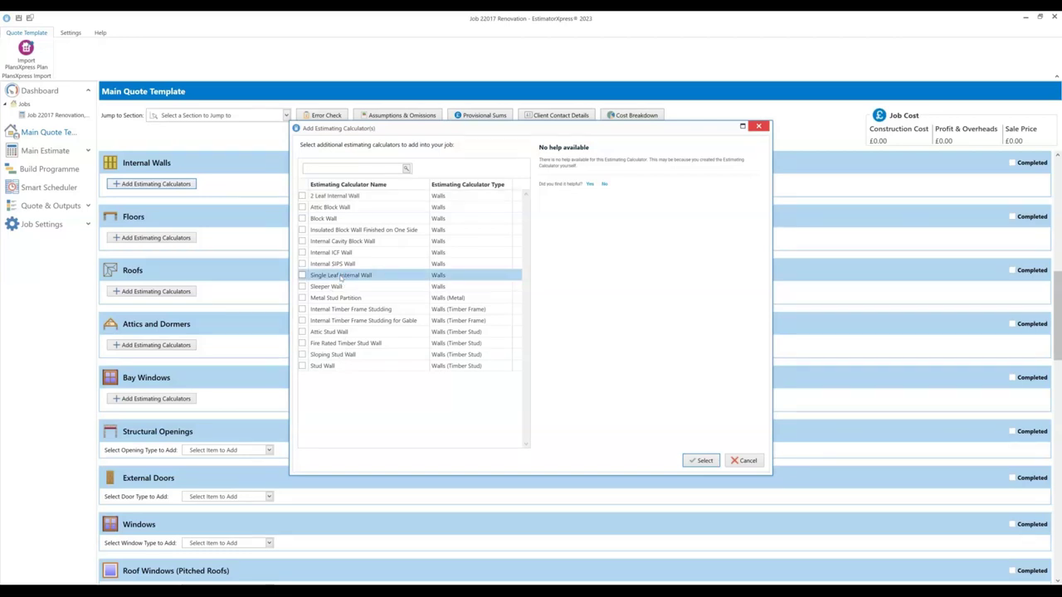
left_click(303, 276)
left_click(703, 461)
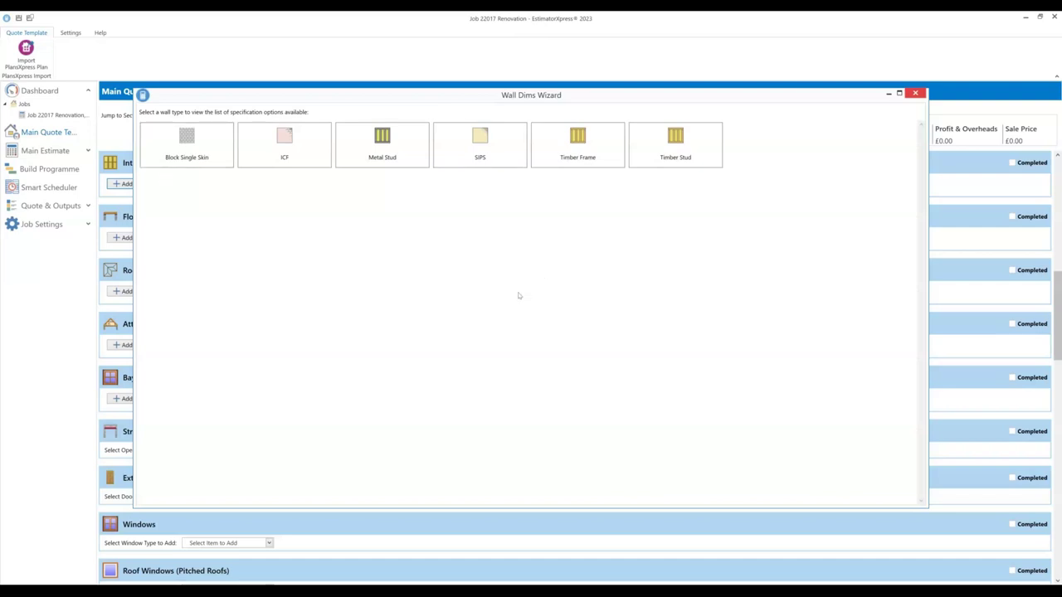
- Choose the SIPS wall type and filter for Extension/Renovation, Garage Walls Only and Strip Foundation, selecting Internal SIPS Garage Wall - Strip Foundation (Extension/Renovation)
left_click(489, 162)
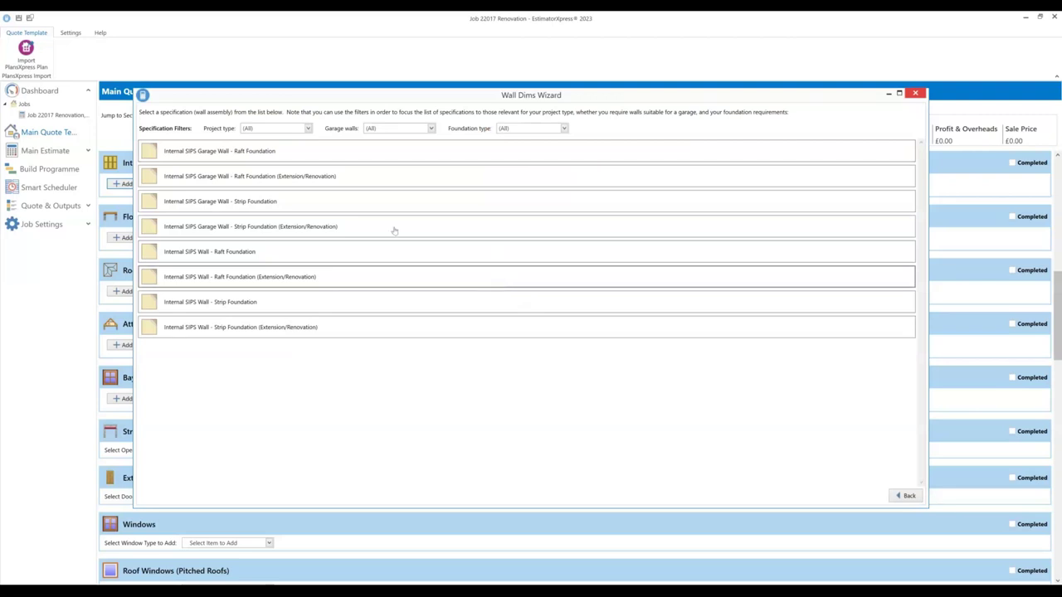
left_click(273, 129)
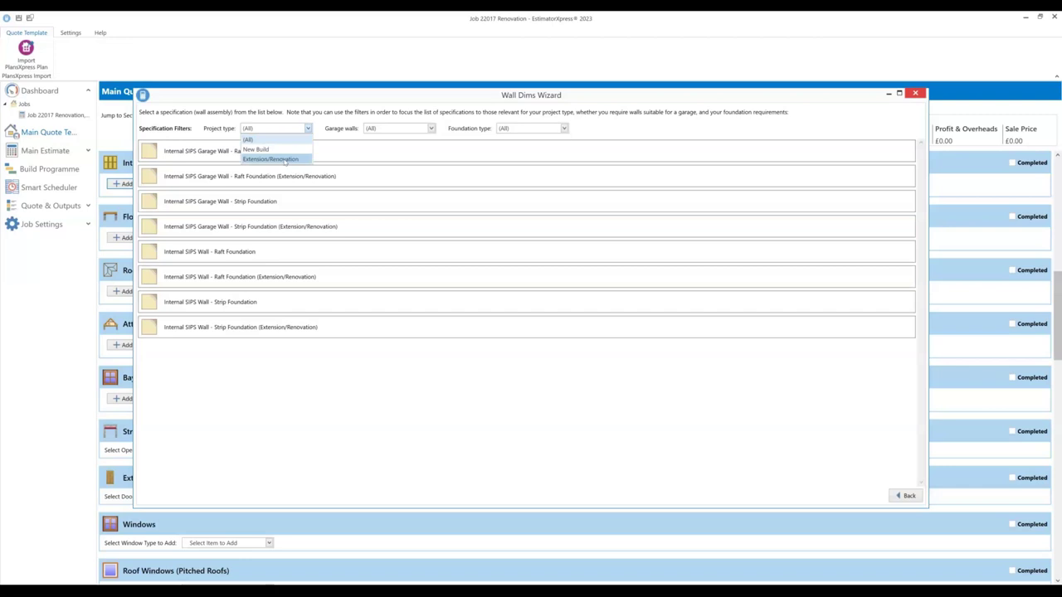
left_click(273, 158)
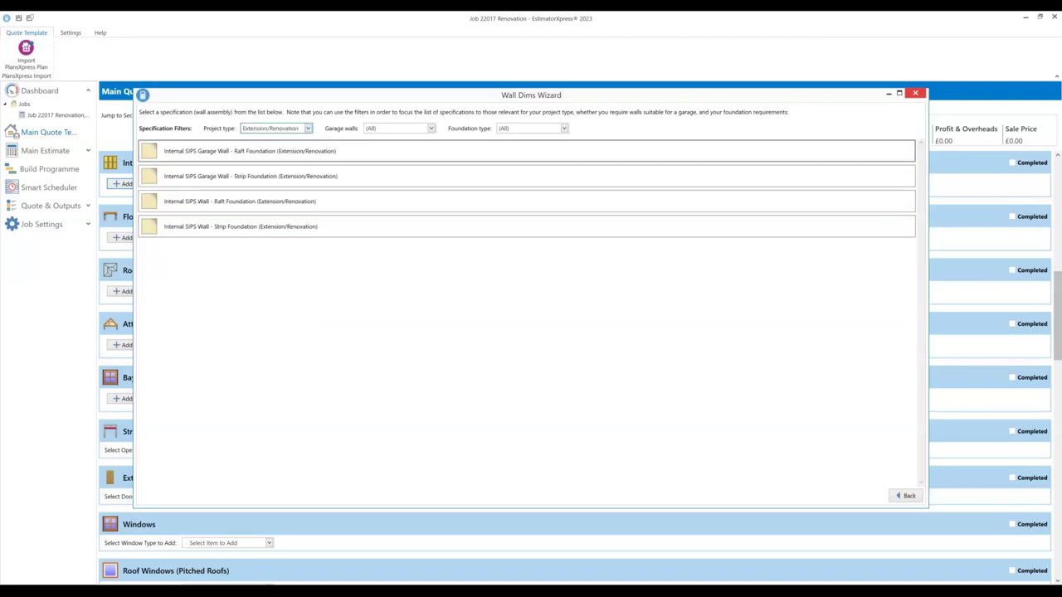
left_click(404, 130)
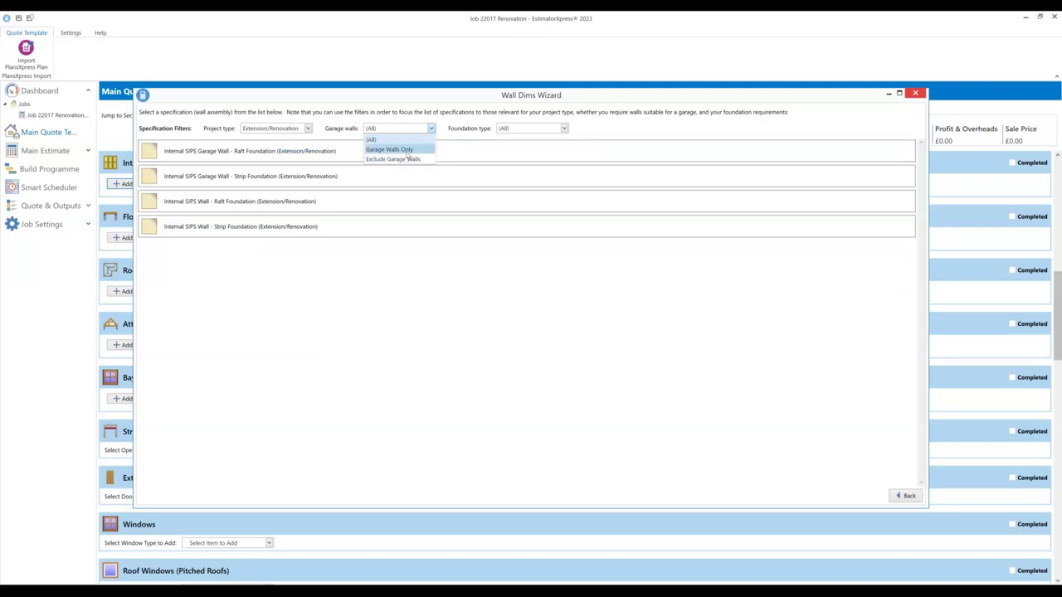
left_click(408, 152)
left_click(528, 129)
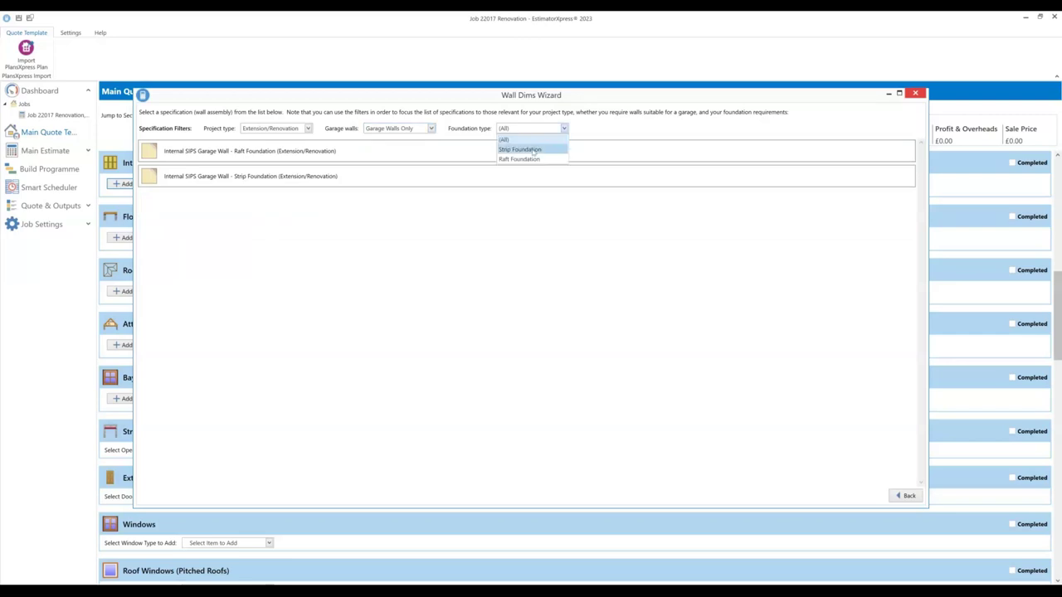
left_click(535, 151)
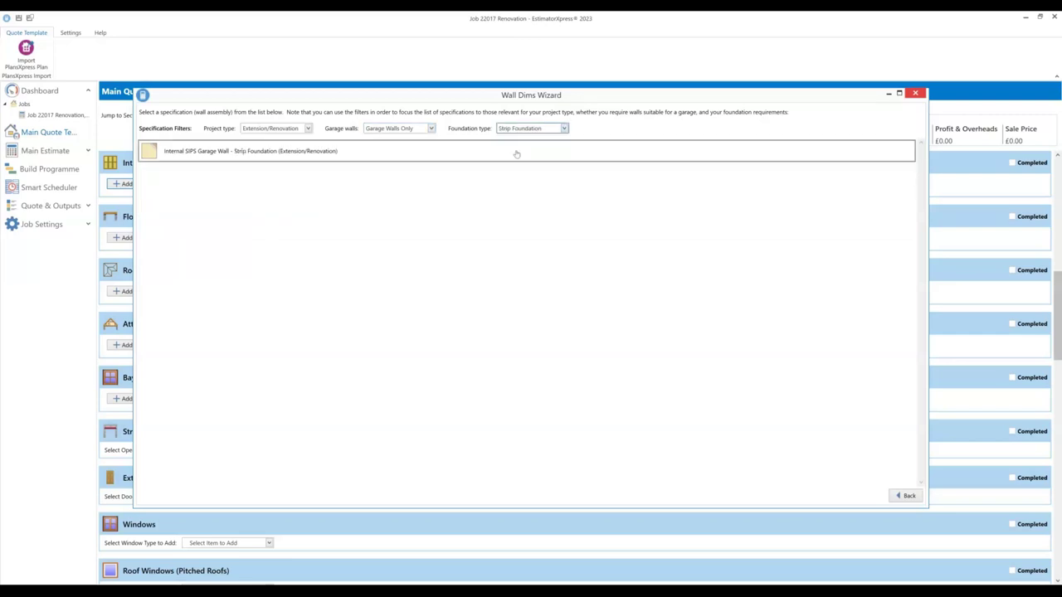
double_click(262, 156)
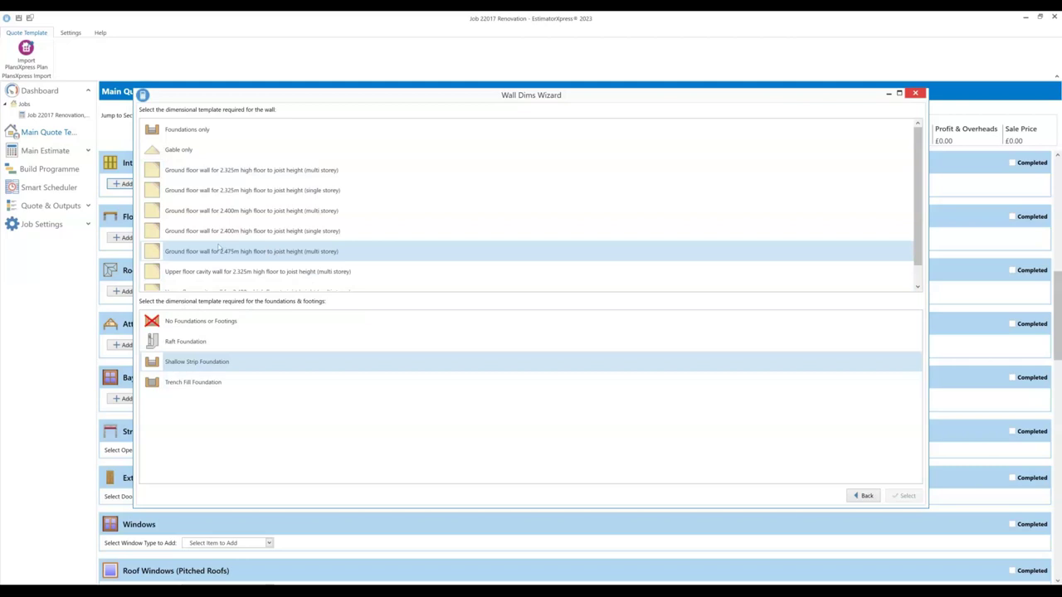
- Apply the single storey ground floor wall template for 2.400m floor to joist height with a Trench Fill Foundation
scroll(243, 234, "down", 1)
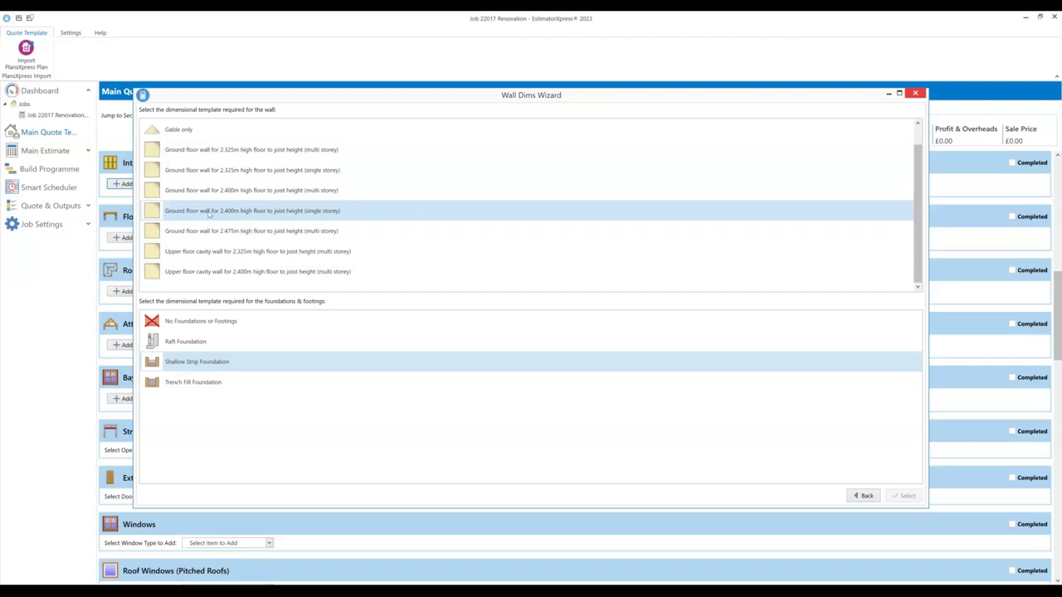
left_click(221, 213)
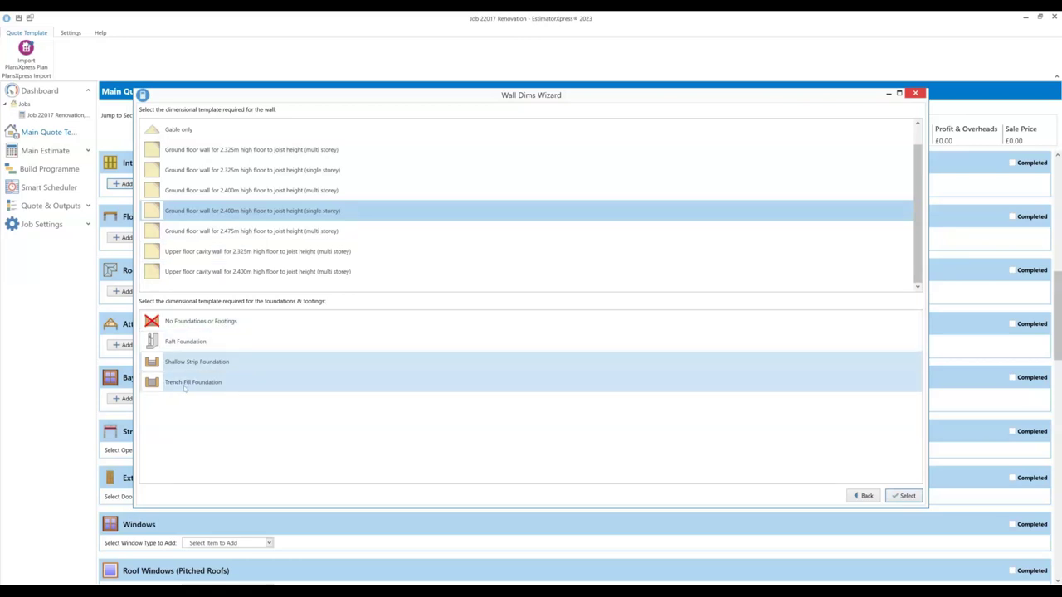
left_click(186, 387)
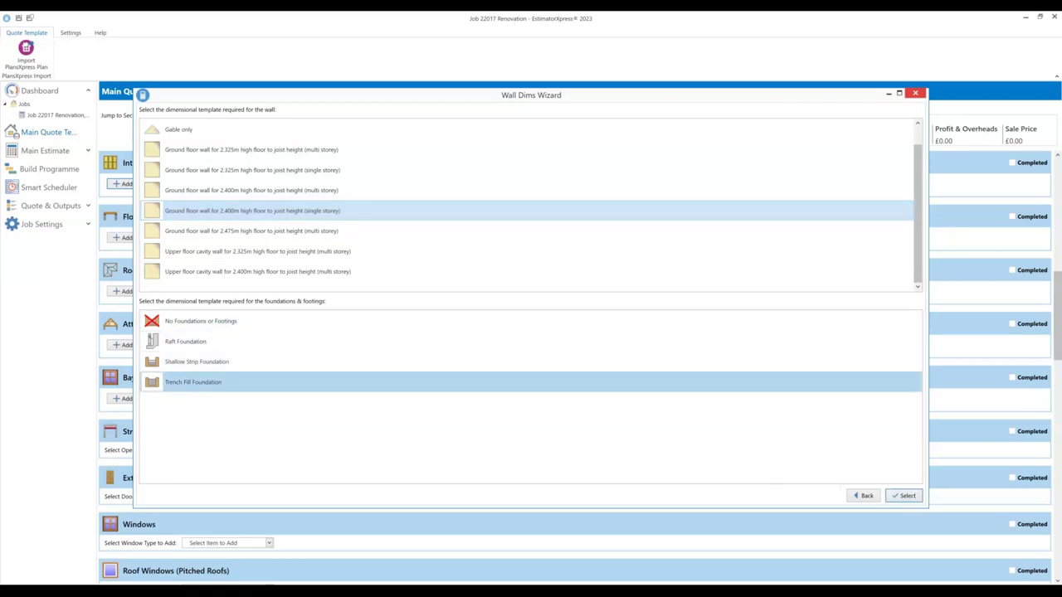
left_click(907, 496)
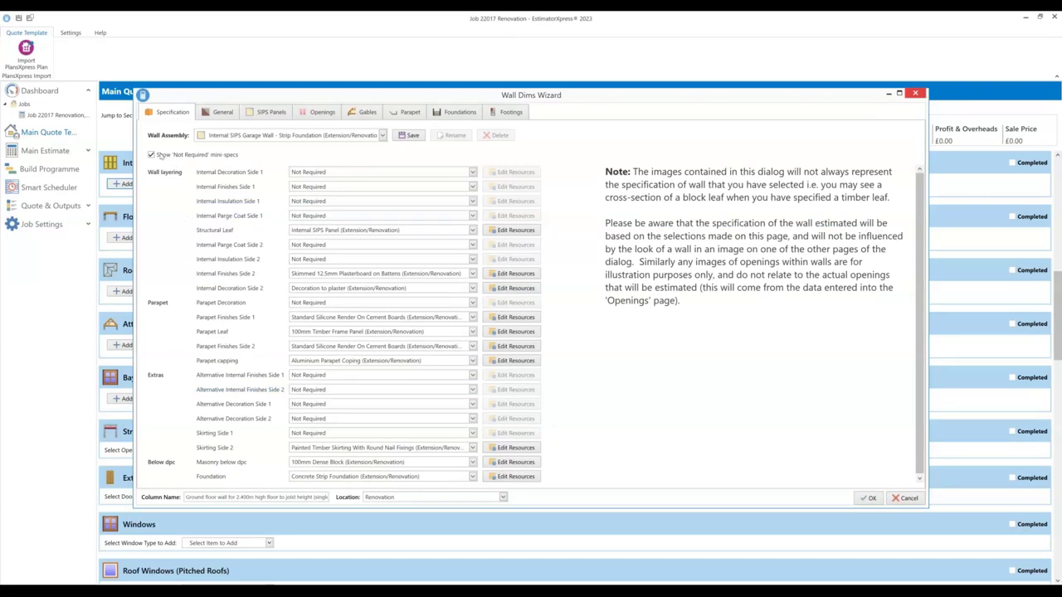
- Examine the SIPS garage wall's specification with and without 'Not Required' mini-specs, its side 1 insulation and parge coat options, and its general wall settings
left_click(152, 155)
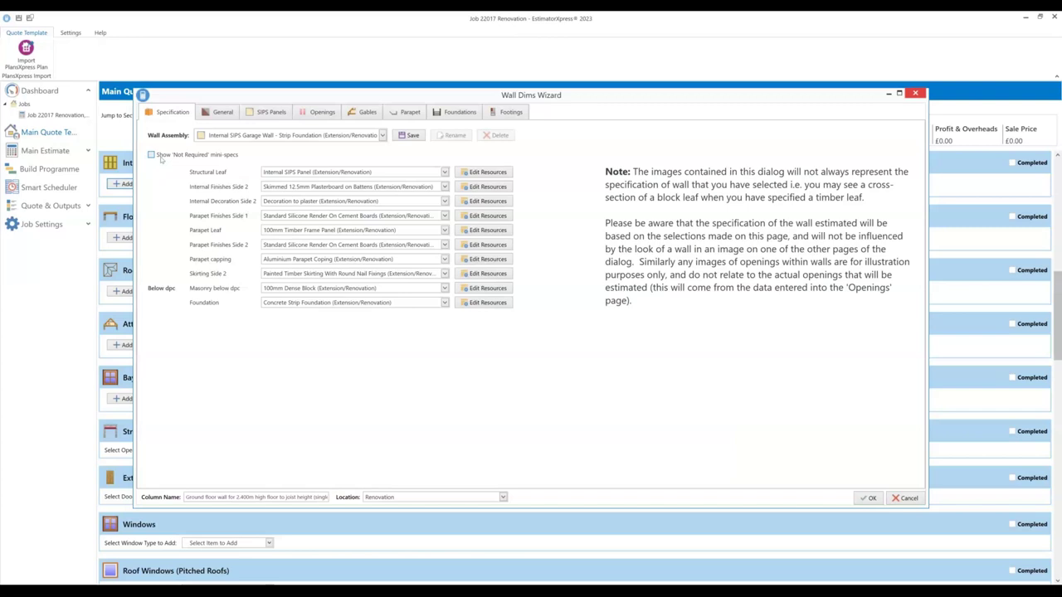
left_click(161, 156)
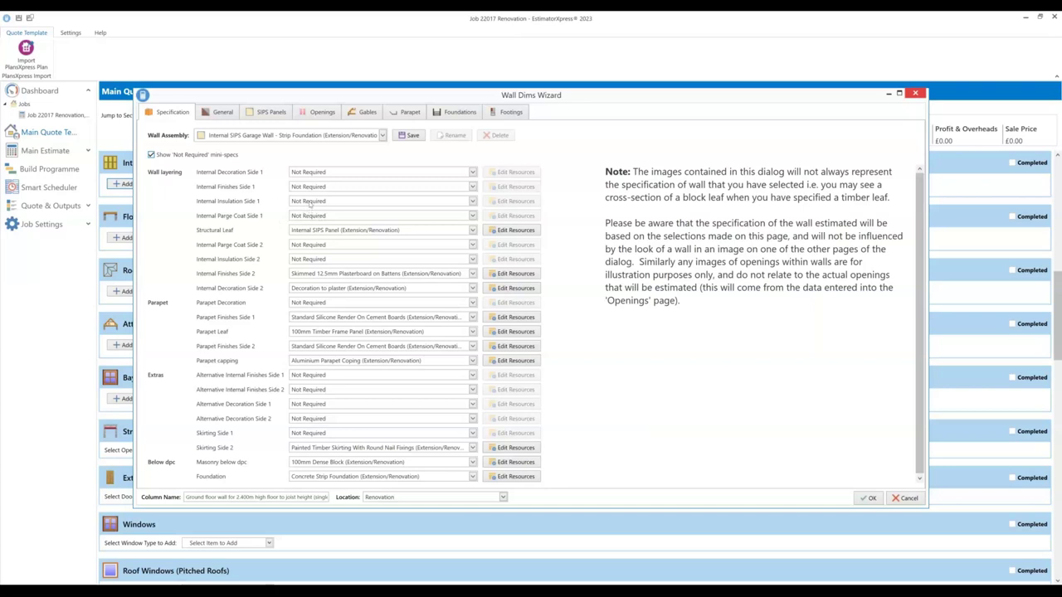
left_click(303, 202)
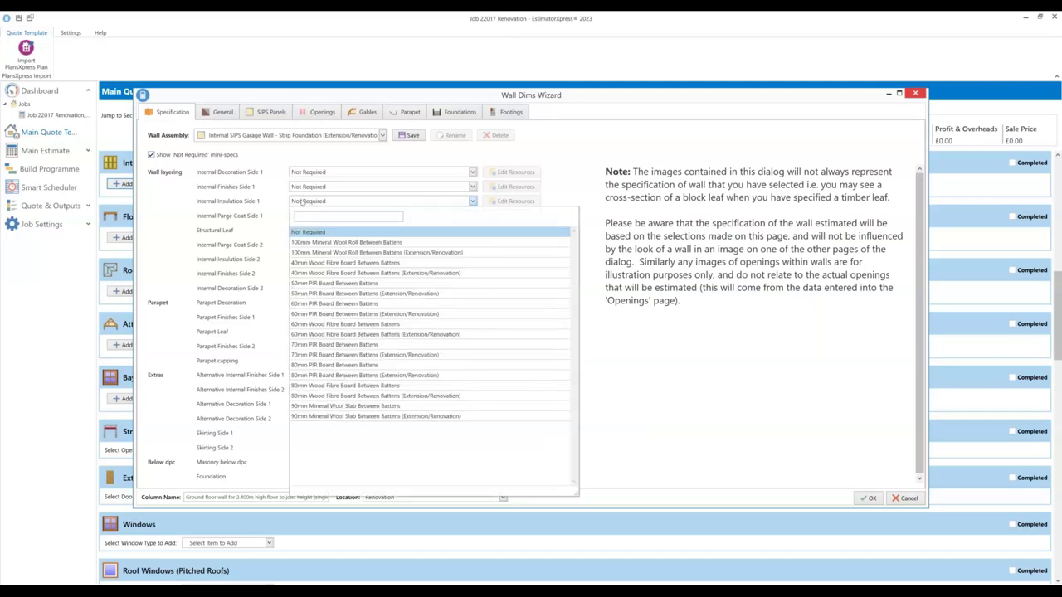
left_click(302, 202)
left_click(307, 216)
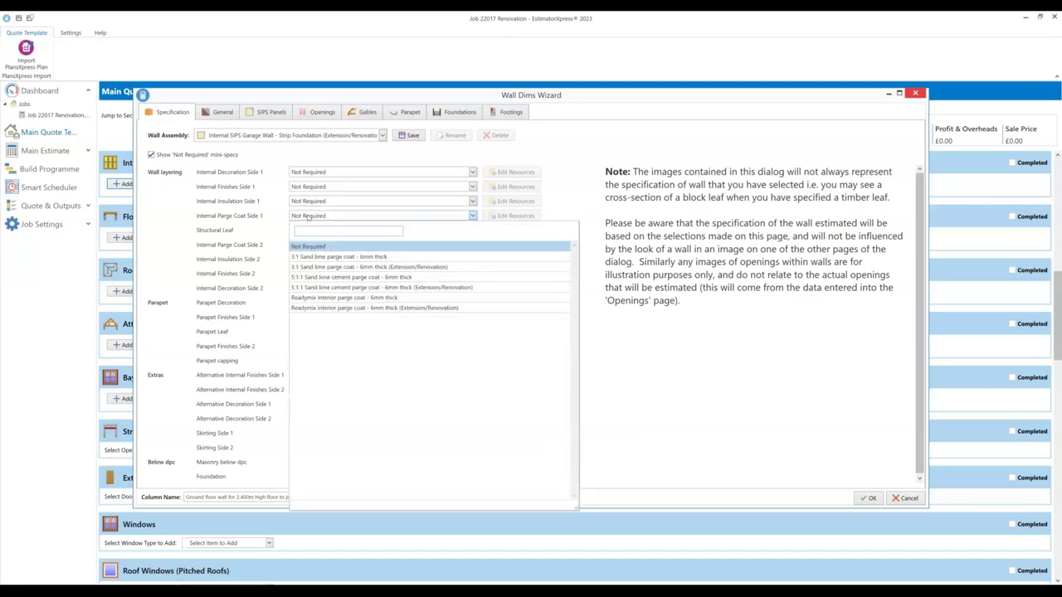
left_click(214, 268)
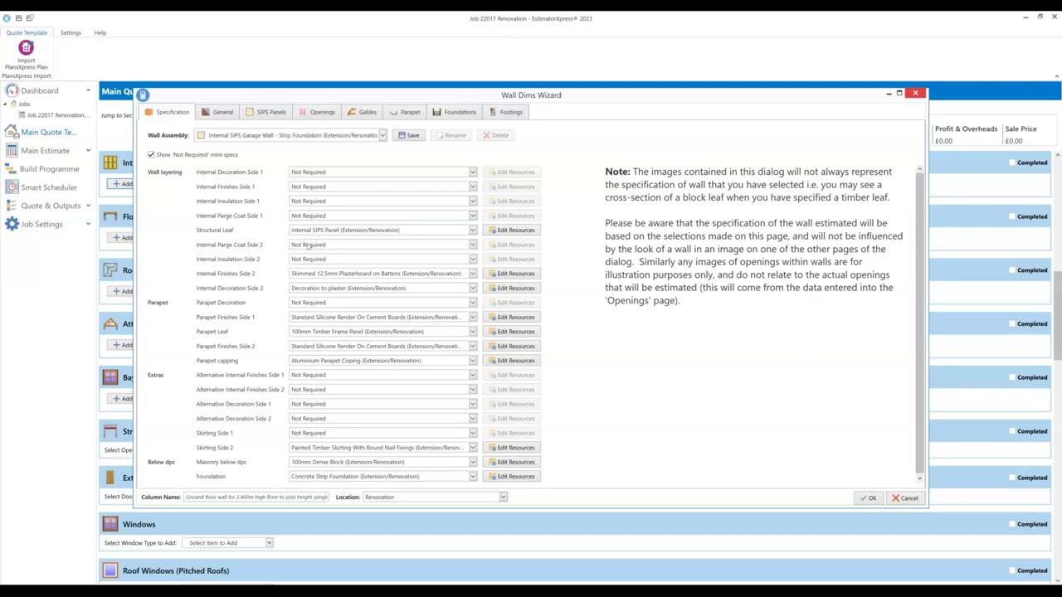
scroll(234, 324, "down", 1)
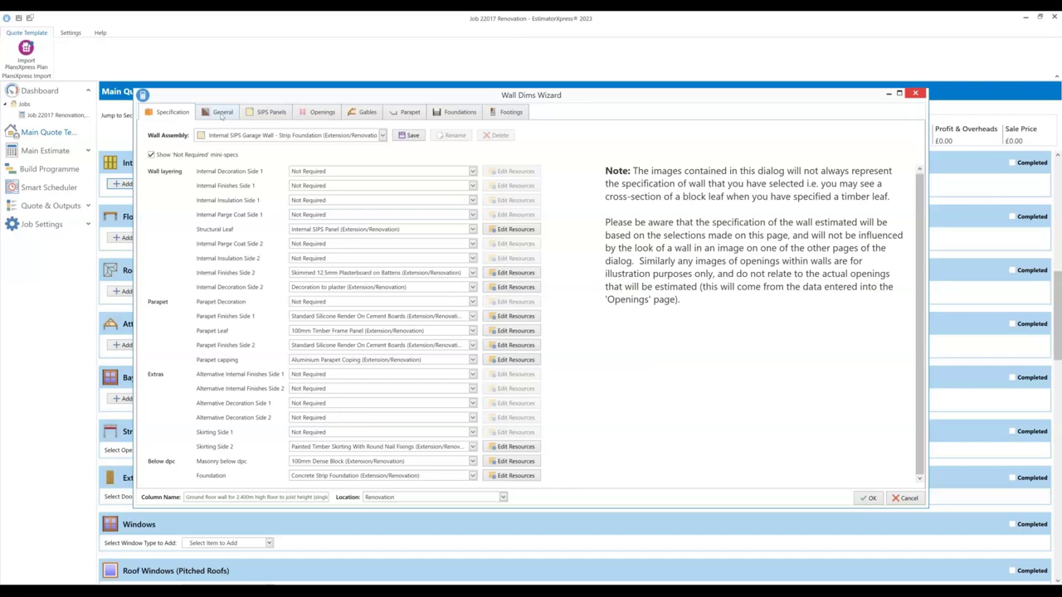
left_click(222, 114)
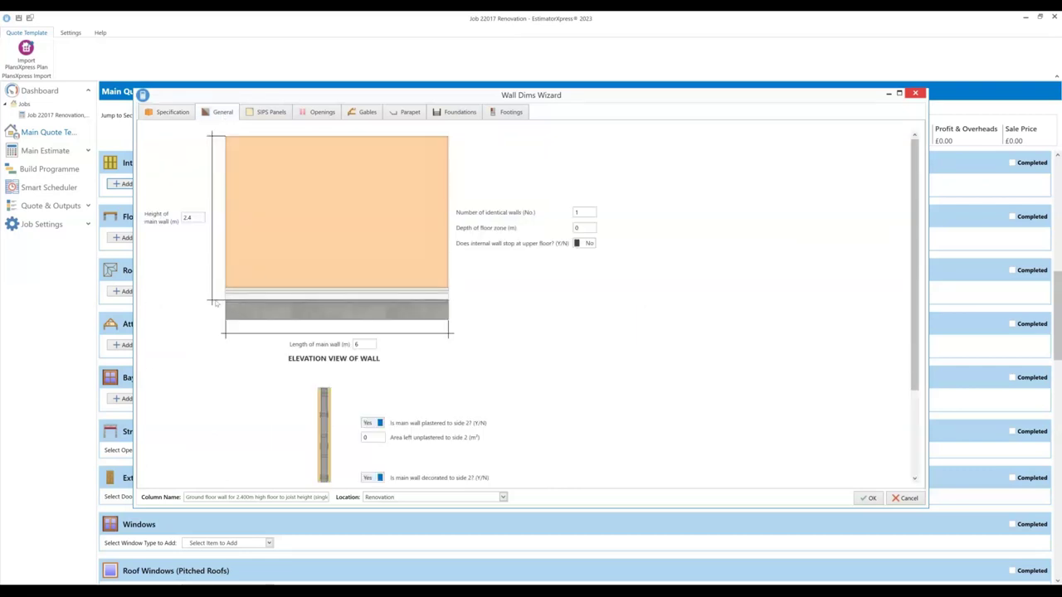
scroll(213, 304, "down", 1)
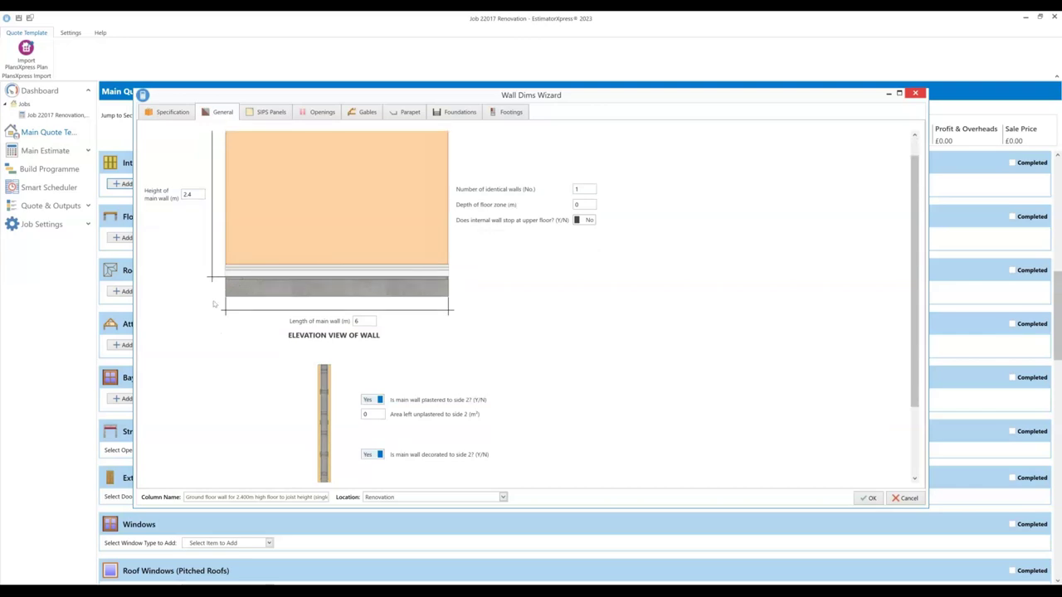
scroll(213, 304, "down", 4)
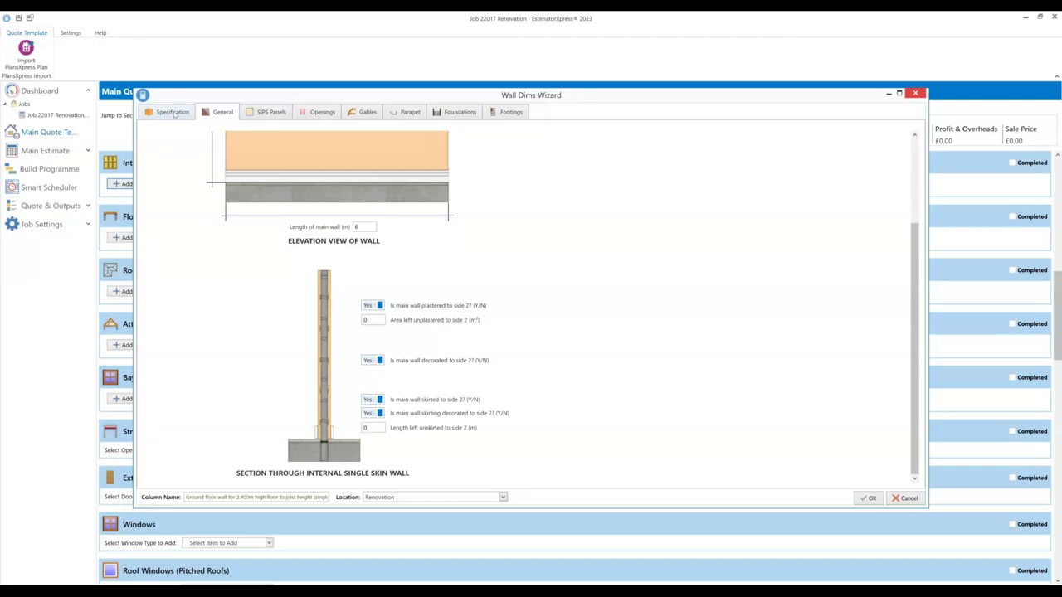
- Set Internal Finishes Side 1 to Double Layer Skimmed Tile Backer Board 12mm to Studwork and check the general plastering settings for side 1
left_click(173, 114)
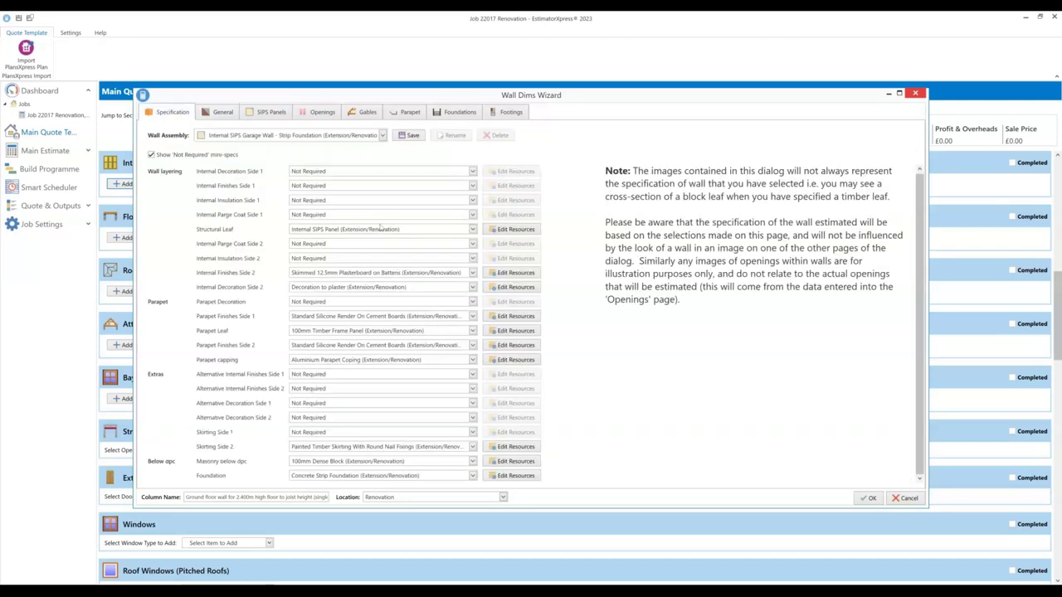
left_click(322, 186)
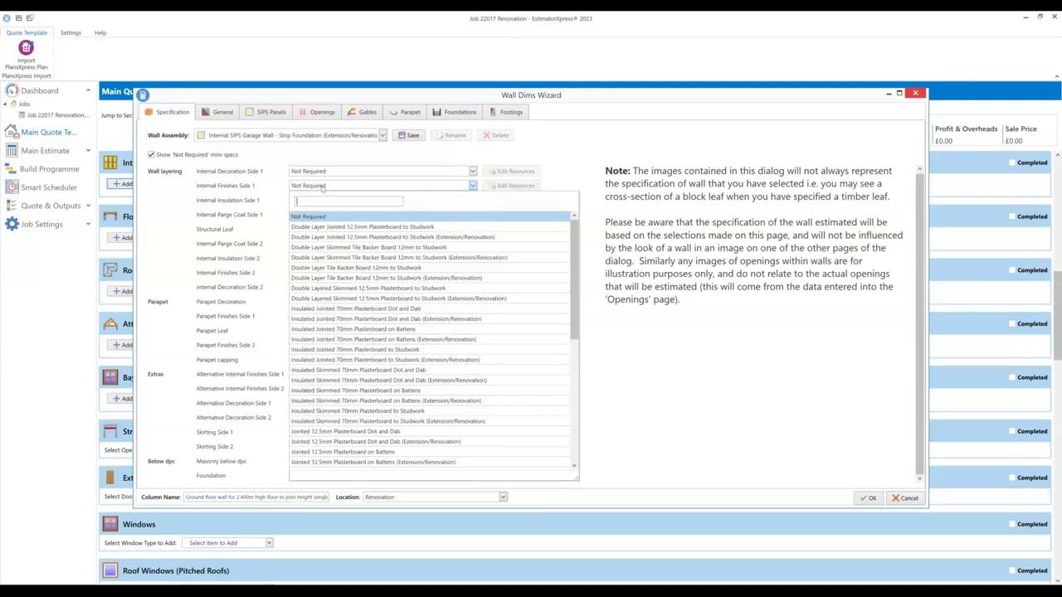
left_click(344, 248)
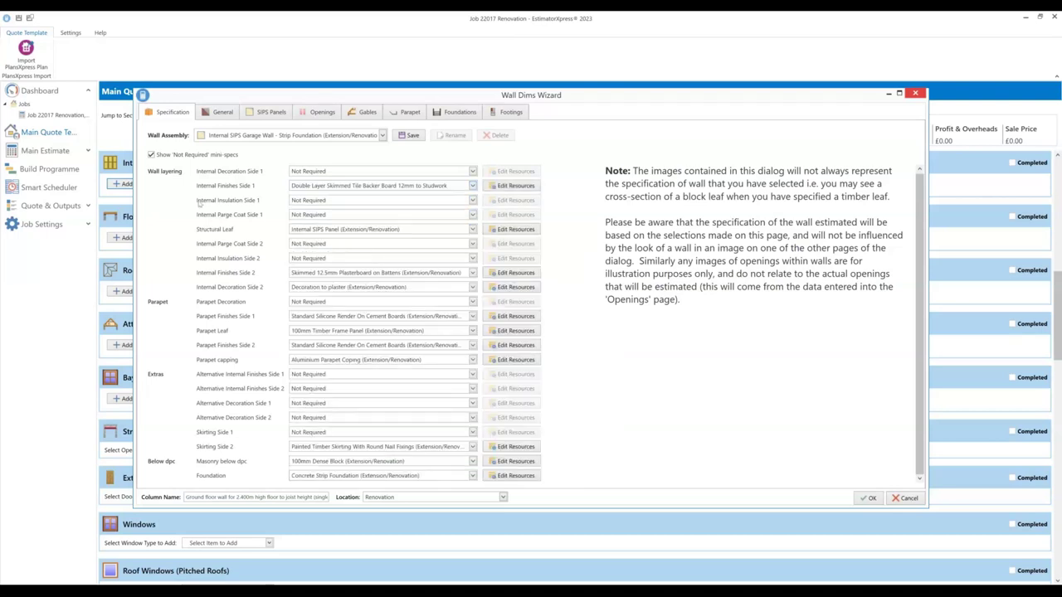
left_click(219, 112)
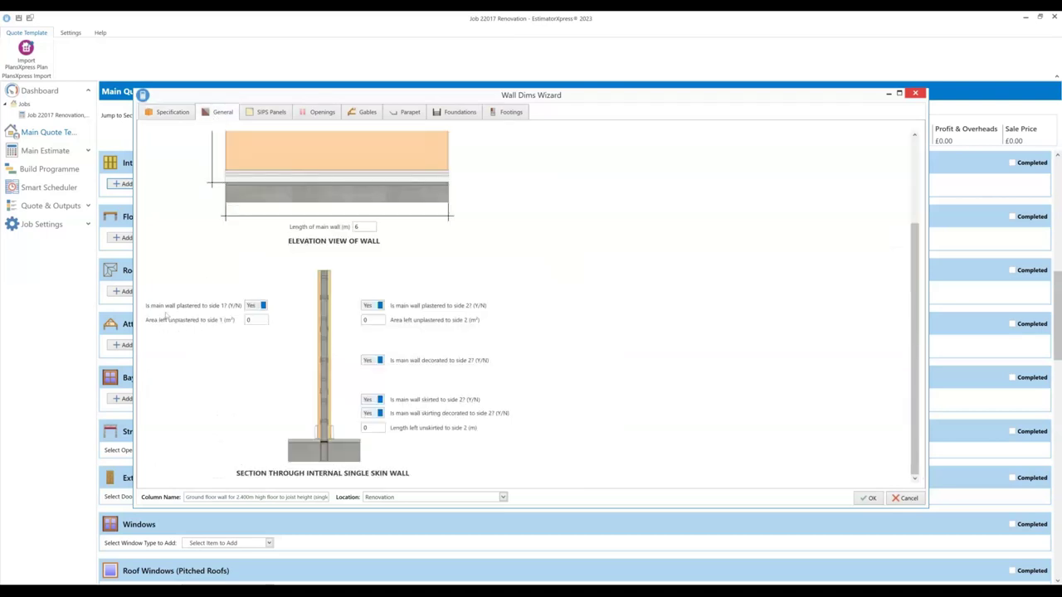